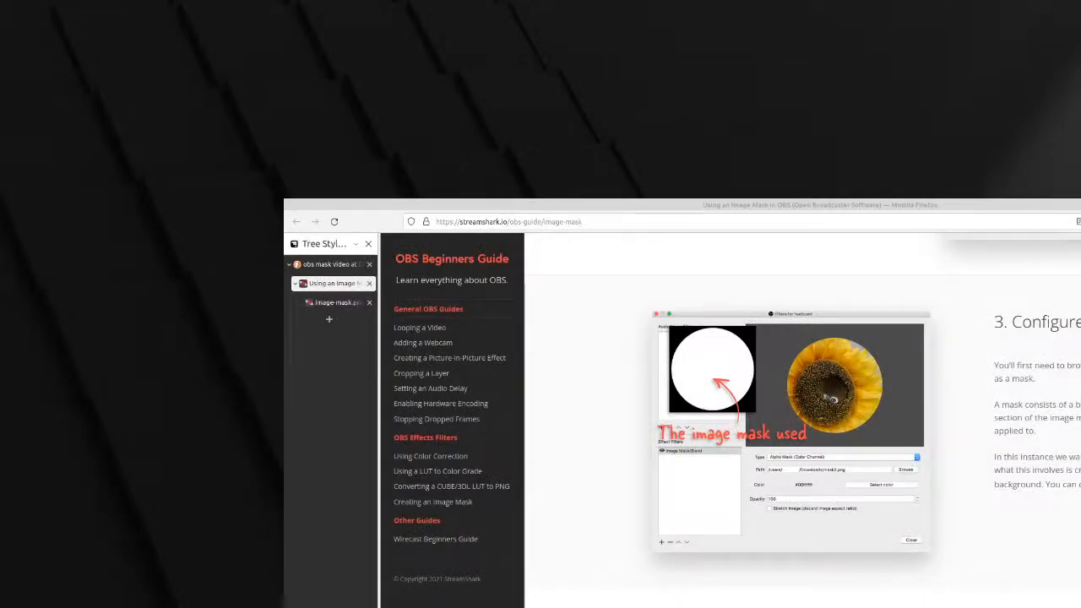
# Add the existing Video Capture Device (V4L2) to the screenshare scene and shift the webcam picture toward the canvas's right side
pyautogui.moveTo(671, 604); pyautogui.dragTo(193, 27)
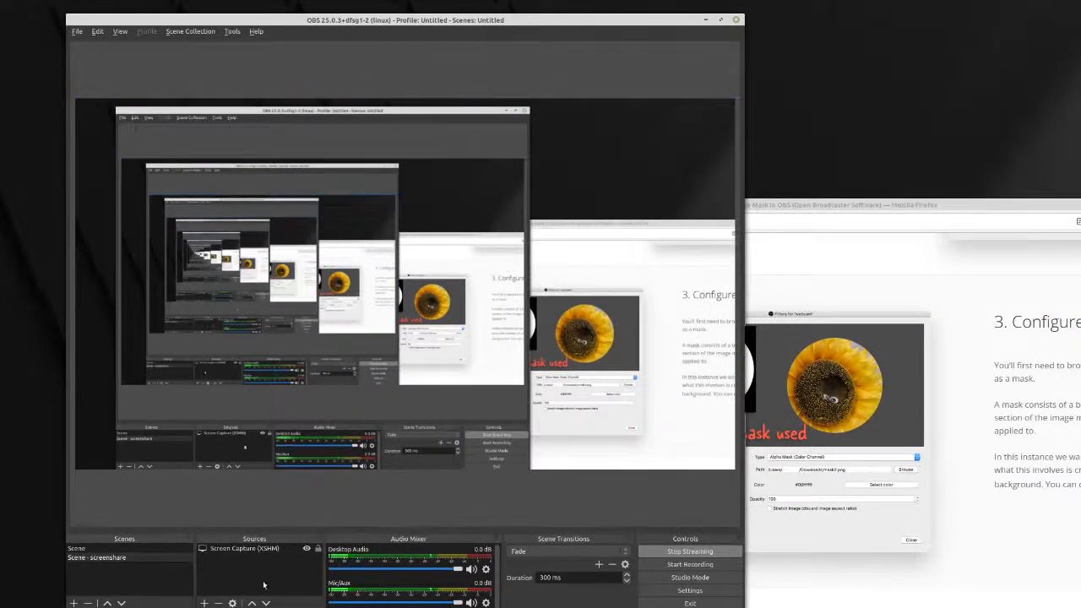
pyautogui.click(203, 602)
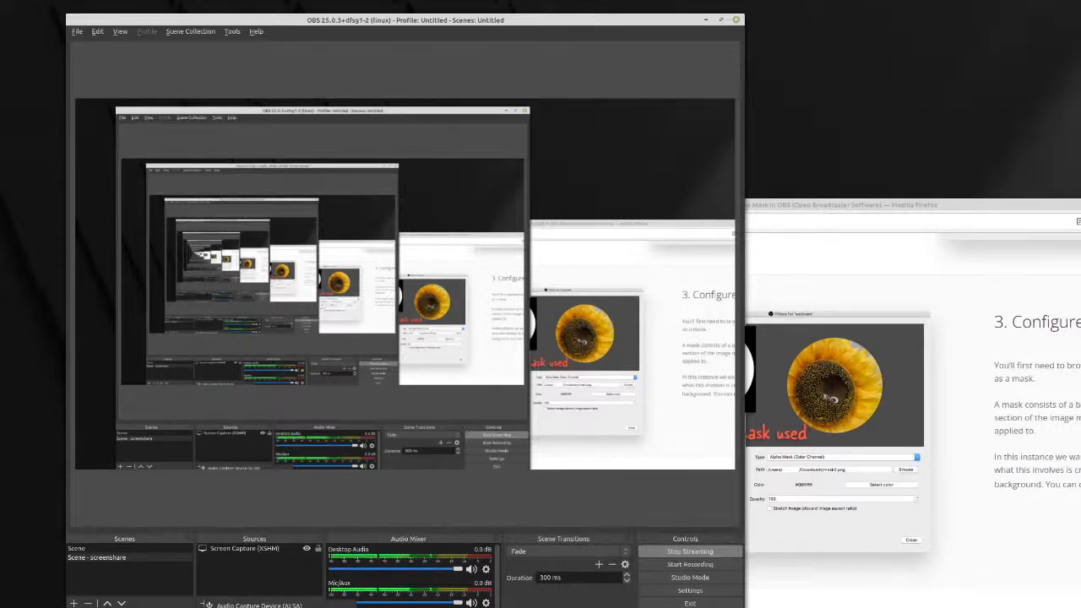
pyautogui.click(260, 607)
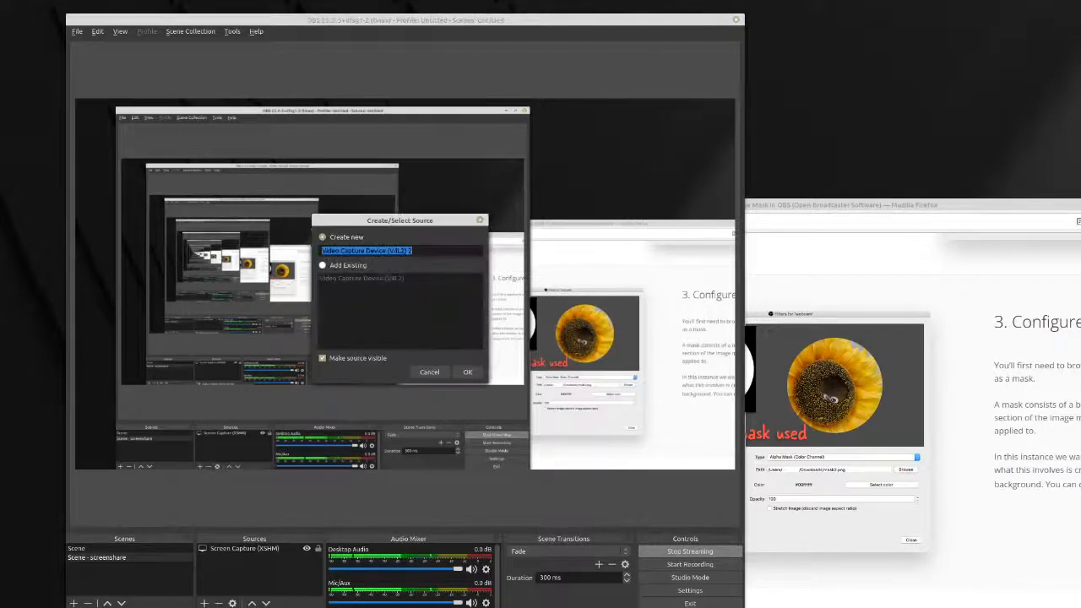
pyautogui.click(340, 266)
pyautogui.click(363, 278)
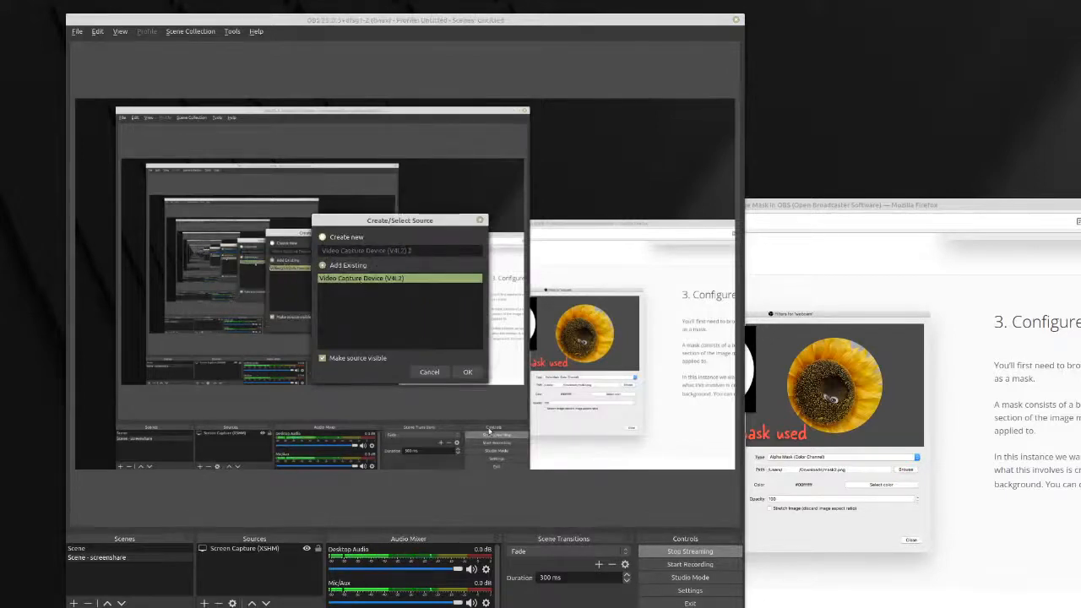
pyautogui.click(461, 377)
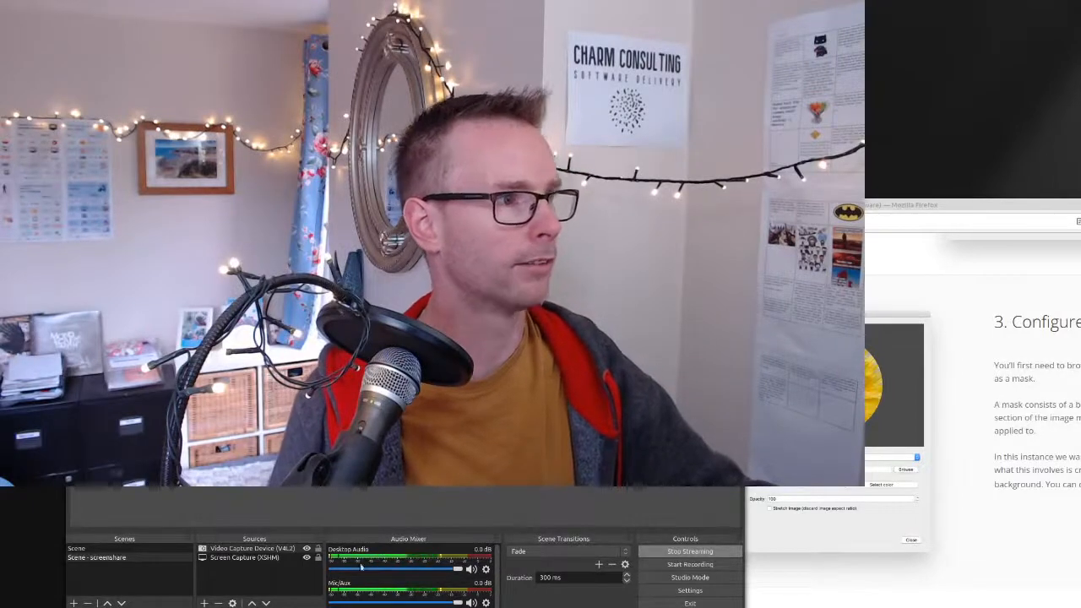
pyautogui.click(228, 549)
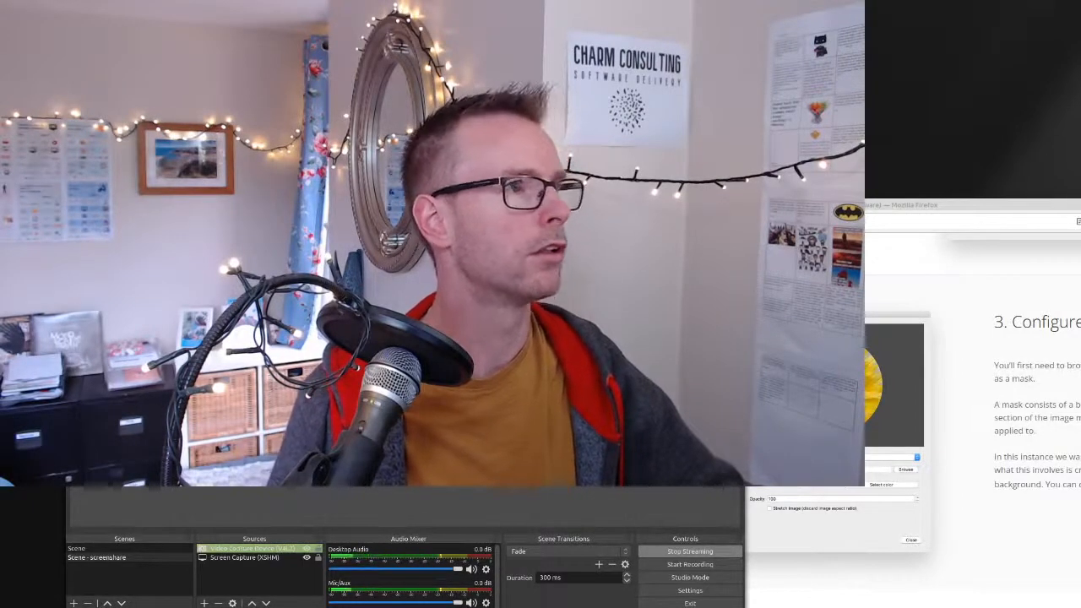
pyautogui.moveTo(96, 389); pyautogui.dragTo(492, 415)
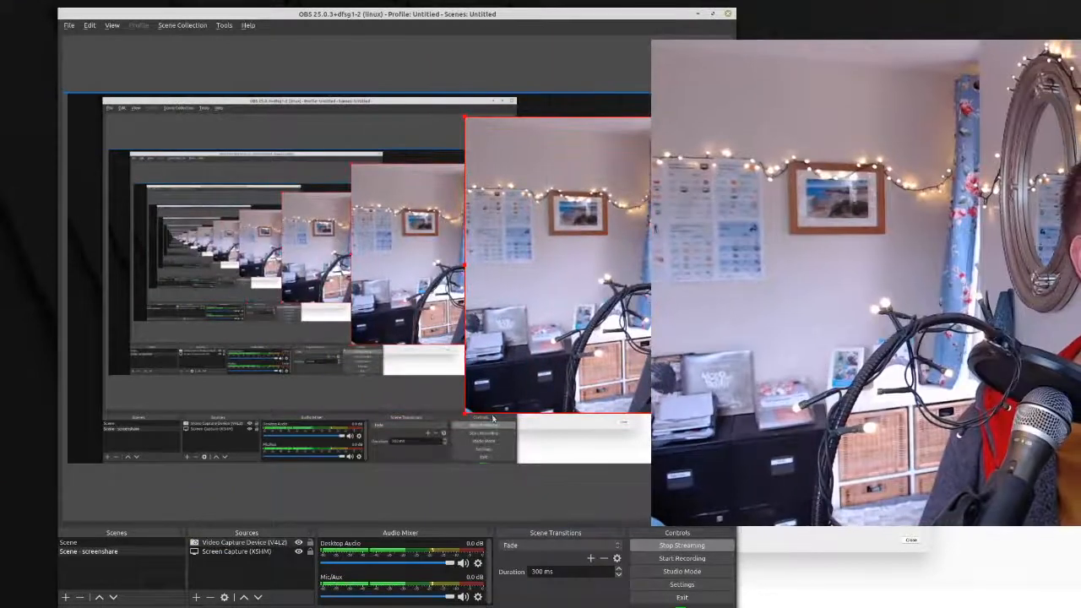
# Open the filters of the Video Capture Device (V4L2) source and look through the effect filters that can be added
pyautogui.click(226, 547)
pyautogui.rightClick(226, 546)
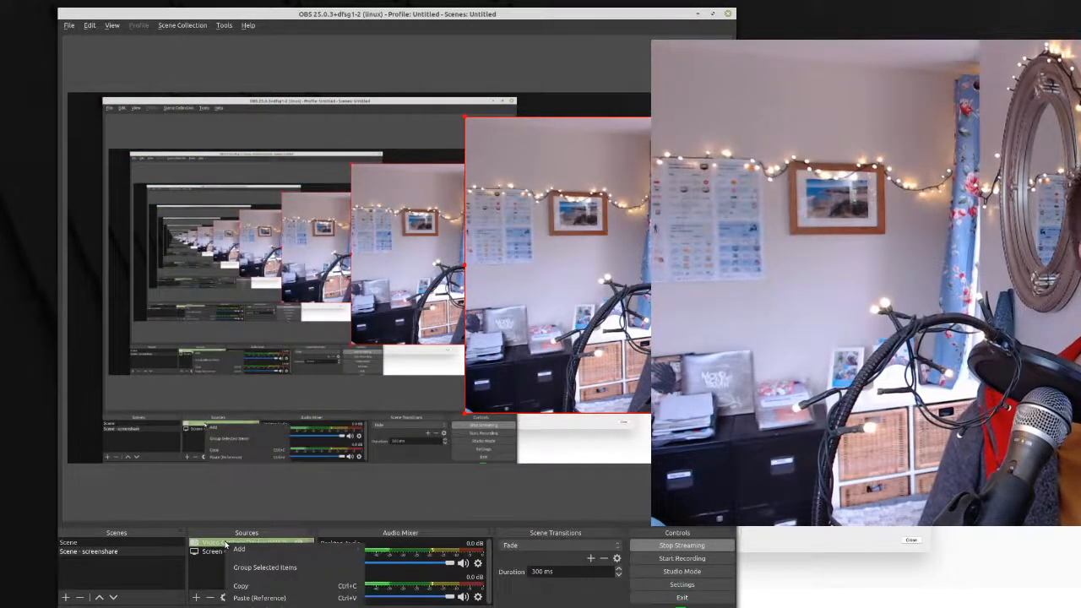
pyautogui.click(225, 545)
pyautogui.moveTo(236, 607); pyautogui.dragTo(237, 405)
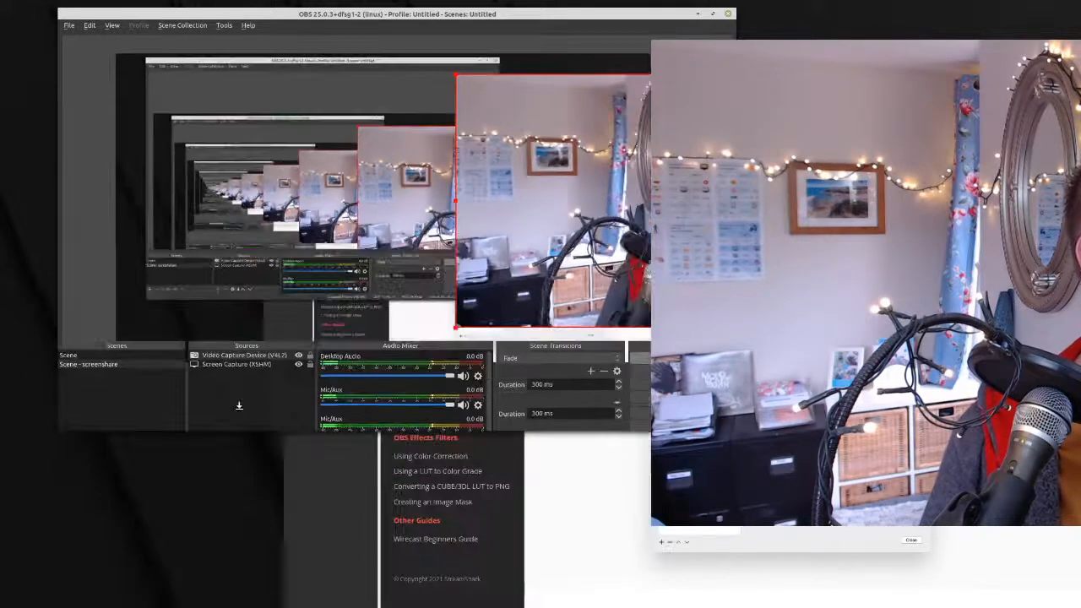
pyautogui.rightClick(240, 330)
pyautogui.moveTo(250, 336)
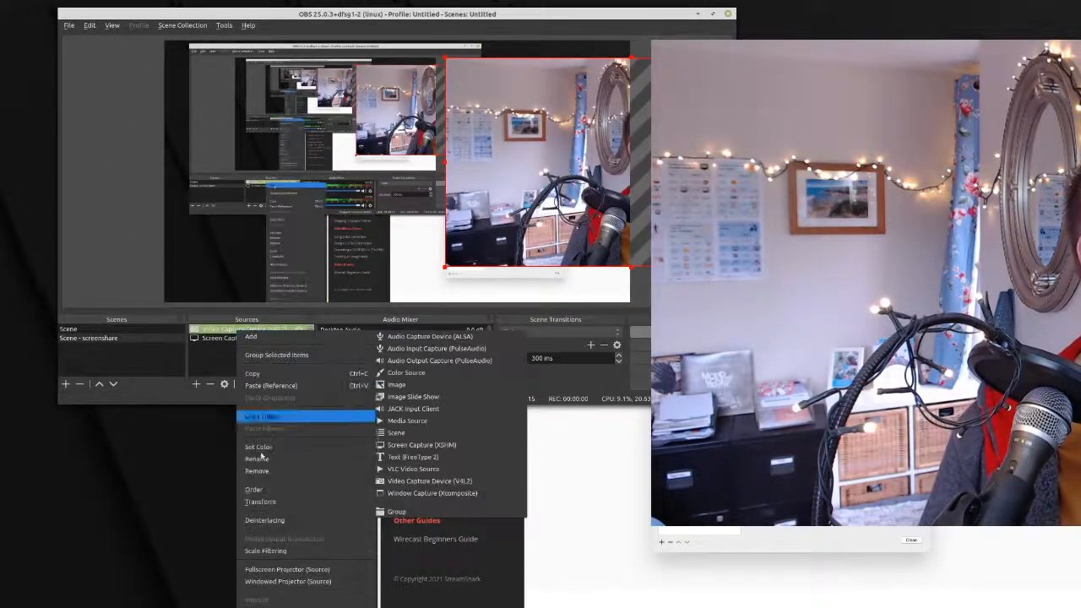
pyautogui.click(279, 604)
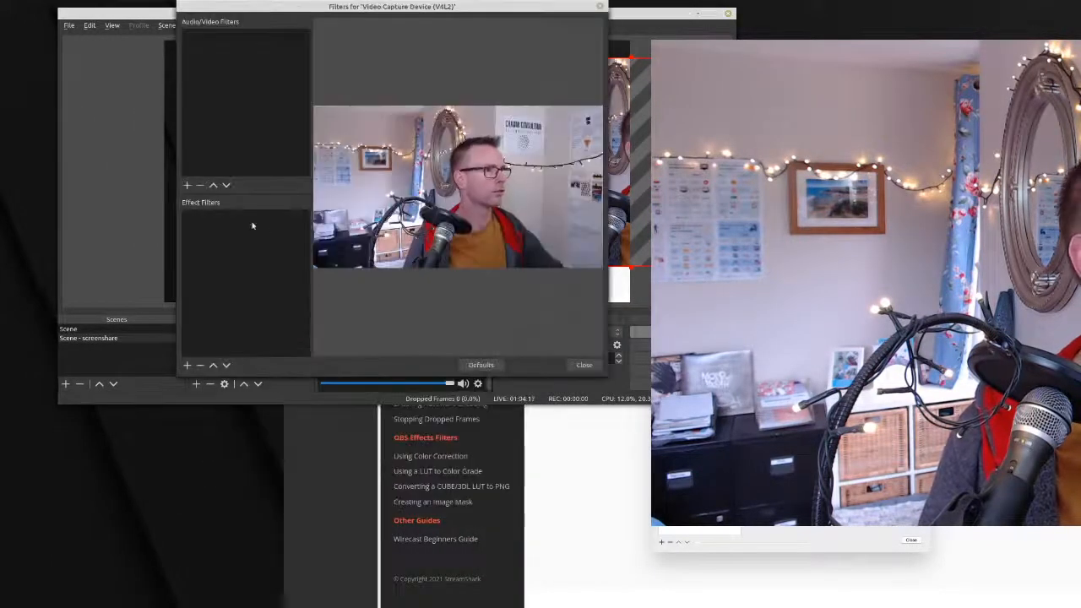
pyautogui.click(187, 367)
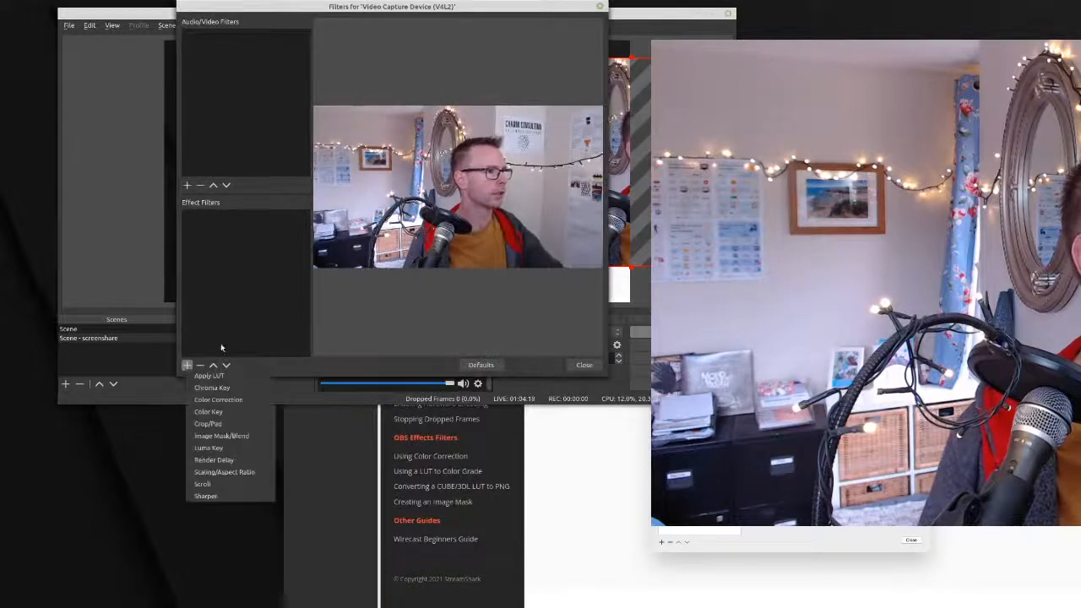
pyautogui.click(411, 7)
pyautogui.press('Escape')
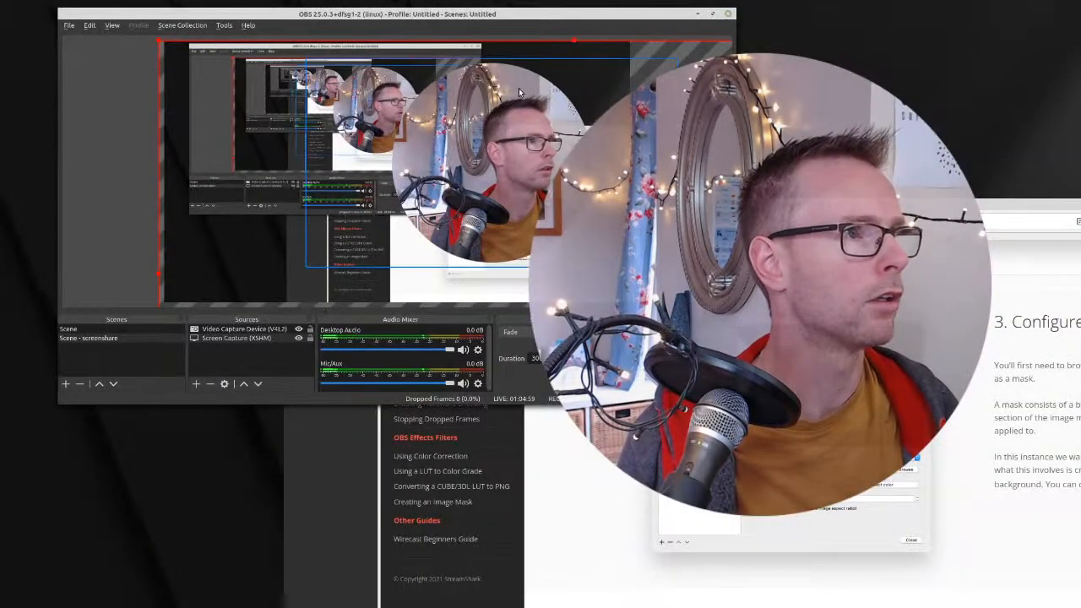
# Shrink the circular webcam layer and place it in the upper-right corner of the canvas
pyautogui.click(478, 174)
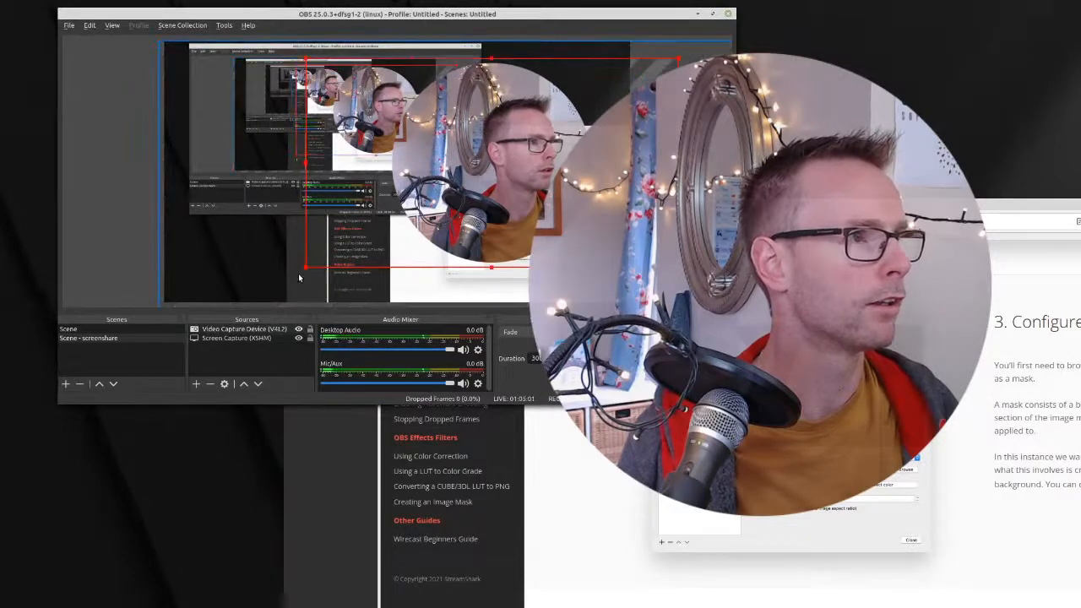
pyautogui.moveTo(370, 245); pyautogui.dragTo(563, 155)
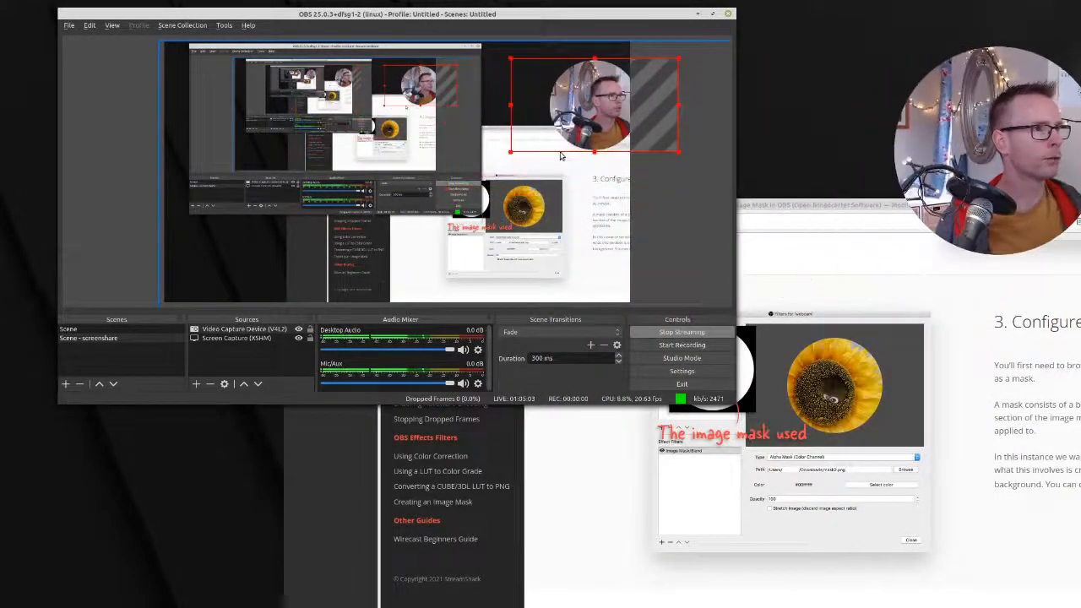
pyautogui.moveTo(608, 127); pyautogui.dragTo(589, 90)
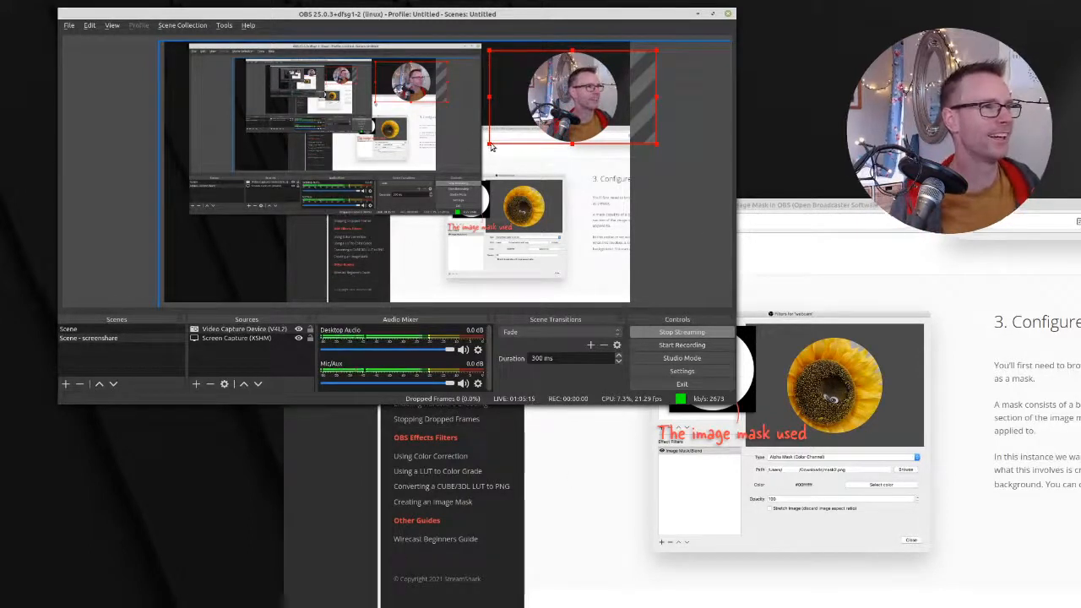
pyautogui.moveTo(490, 145)
pyautogui.mouseDown()
pyautogui.moveTo(516, 135)
pyautogui.moveTo(456, 166)
pyautogui.moveTo(494, 140)
pyautogui.mouseUp()
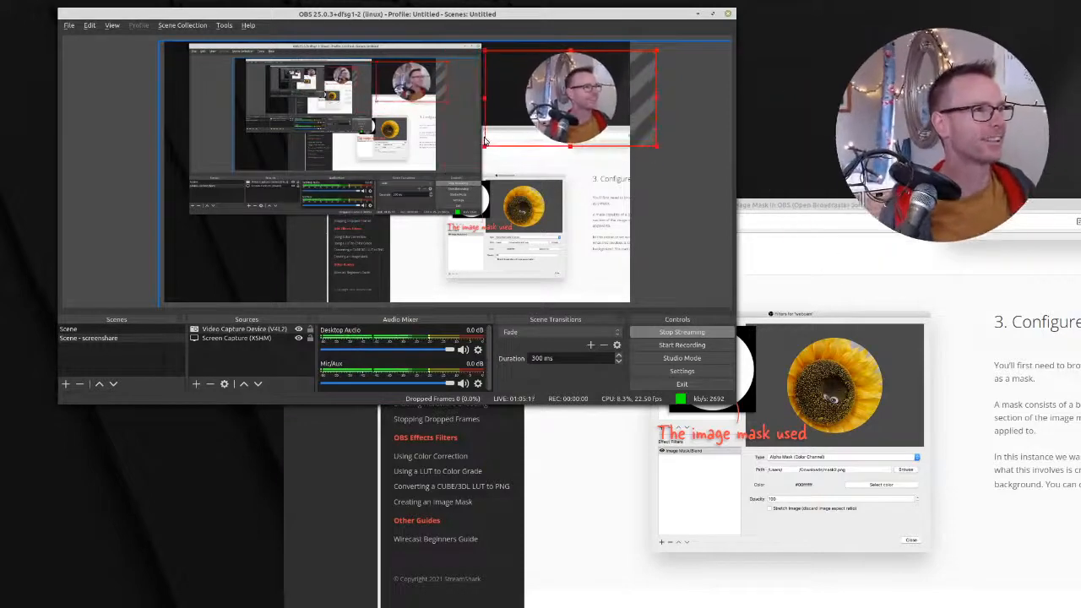
pyautogui.moveTo(571, 105)
pyautogui.mouseDown()
pyautogui.moveTo(553, 98)
pyautogui.moveTo(573, 123)
pyautogui.mouseUp()
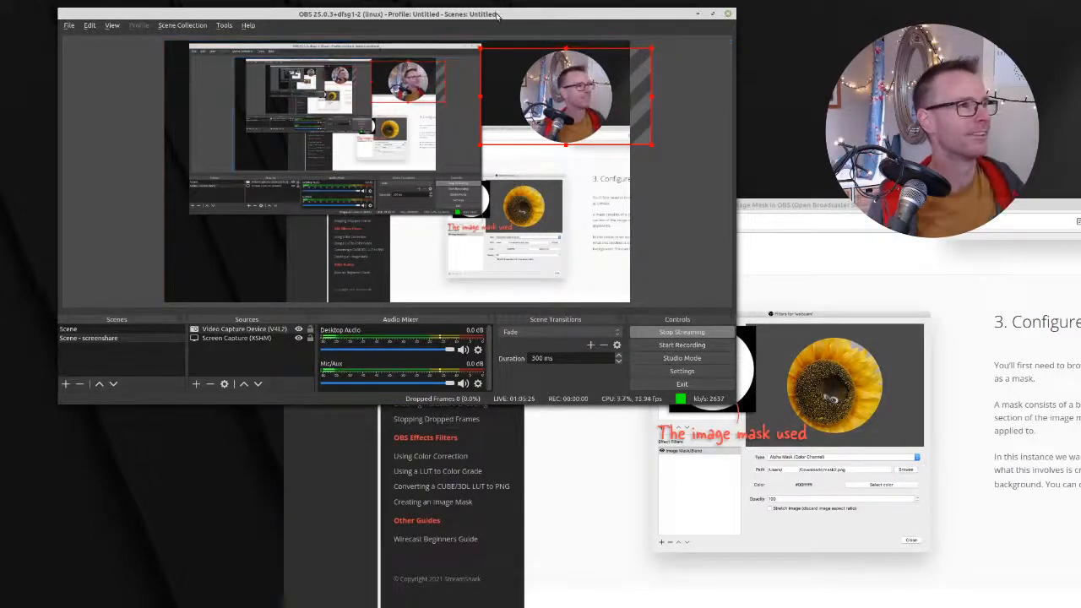
# Move the browser window to the desktop's upper-left corner and place the OBS window in front of it
pyautogui.moveTo(499, 15); pyautogui.dragTo(518, 71)
pyautogui.moveTo(963, 206); pyautogui.dragTo(322, 8)
pyautogui.hotkey('alt', 'Tab')
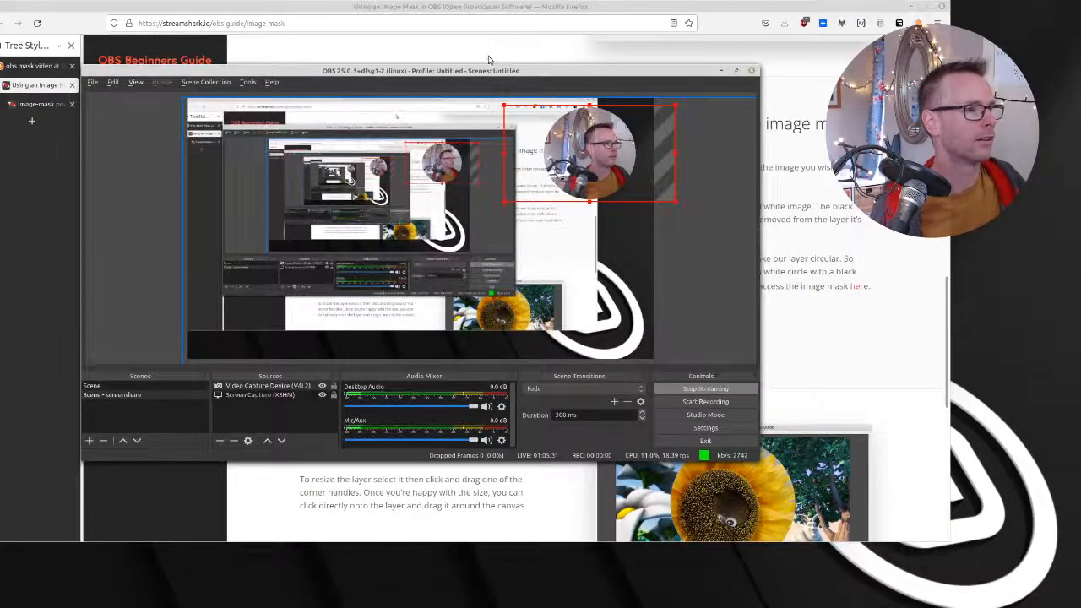
pyautogui.moveTo(543, 70); pyautogui.dragTo(632, 90)
# Enlarge and reposition the Screen Capture (XSHM) layer so the browser window fills the canvas behind the webcam circle
pyautogui.click(364, 414)
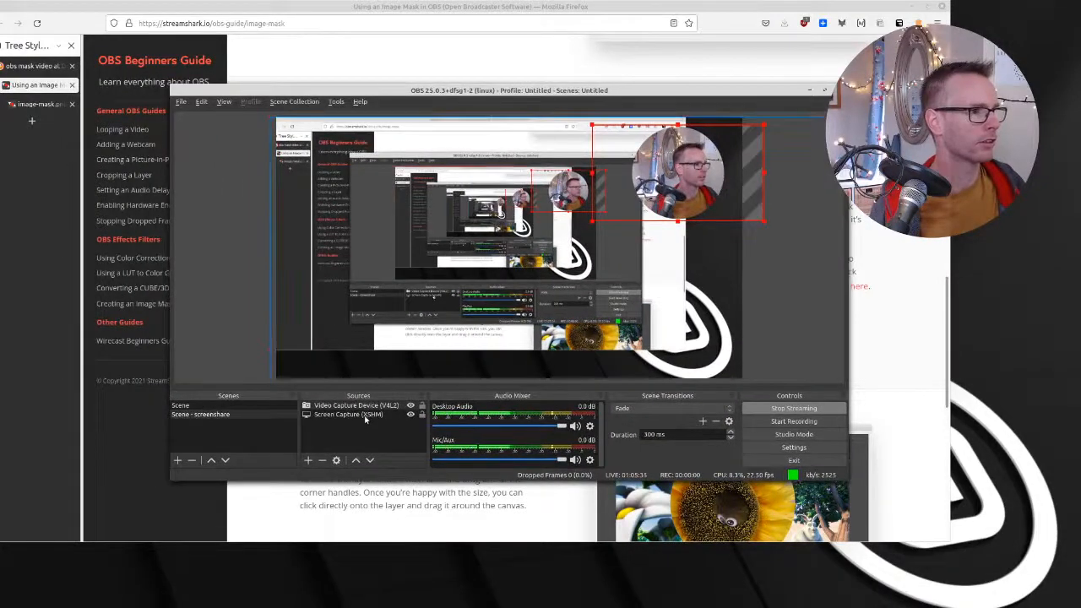
pyautogui.moveTo(707, 359)
pyautogui.mouseDown()
pyautogui.moveTo(702, 377)
pyautogui.moveTo(859, 389)
pyautogui.moveTo(862, 469)
pyautogui.moveTo(811, 411)
pyautogui.moveTo(725, 361)
pyautogui.mouseUp()
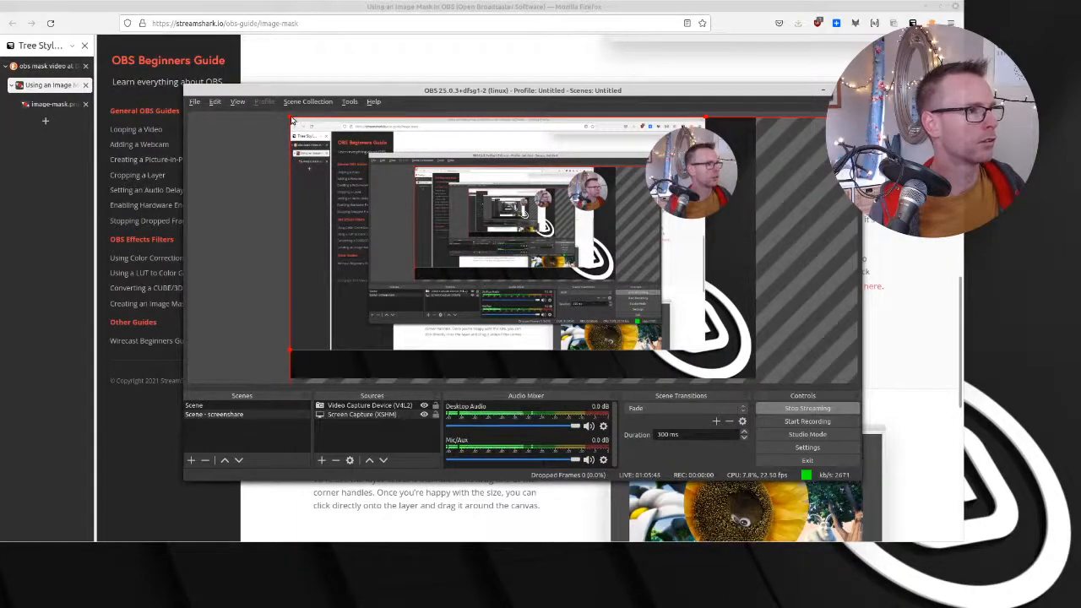
pyautogui.moveTo(291, 120); pyautogui.dragTo(76, 2)
pyautogui.moveTo(307, 174); pyautogui.dragTo(478, 300)
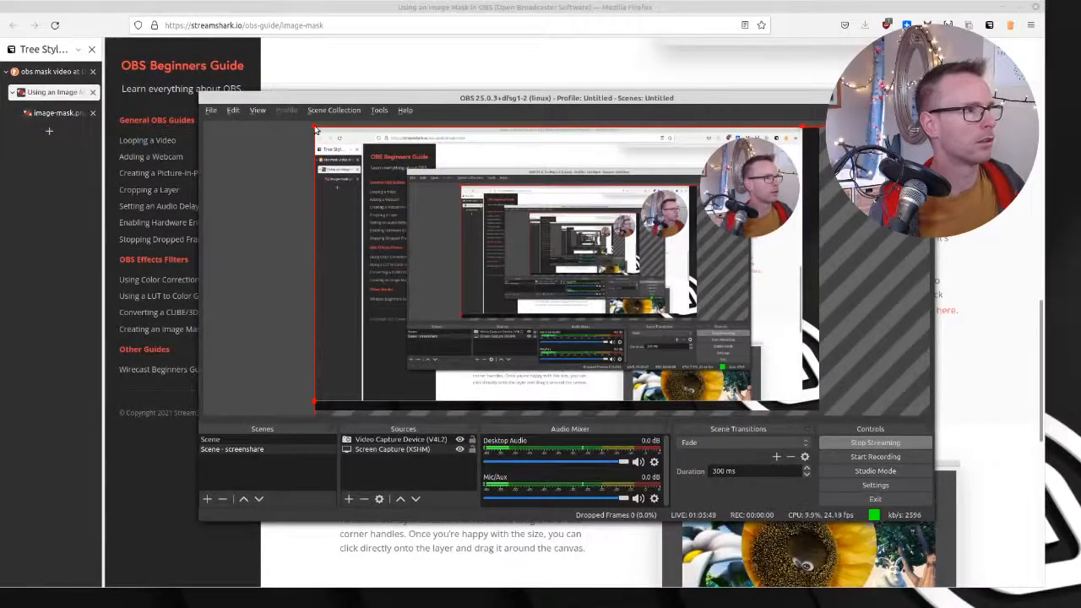
pyautogui.moveTo(315, 128); pyautogui.dragTo(270, 101)
pyautogui.moveTo(339, 161); pyautogui.dragTo(273, 100)
pyautogui.moveTo(332, 161); pyautogui.dragTo(382, 179)
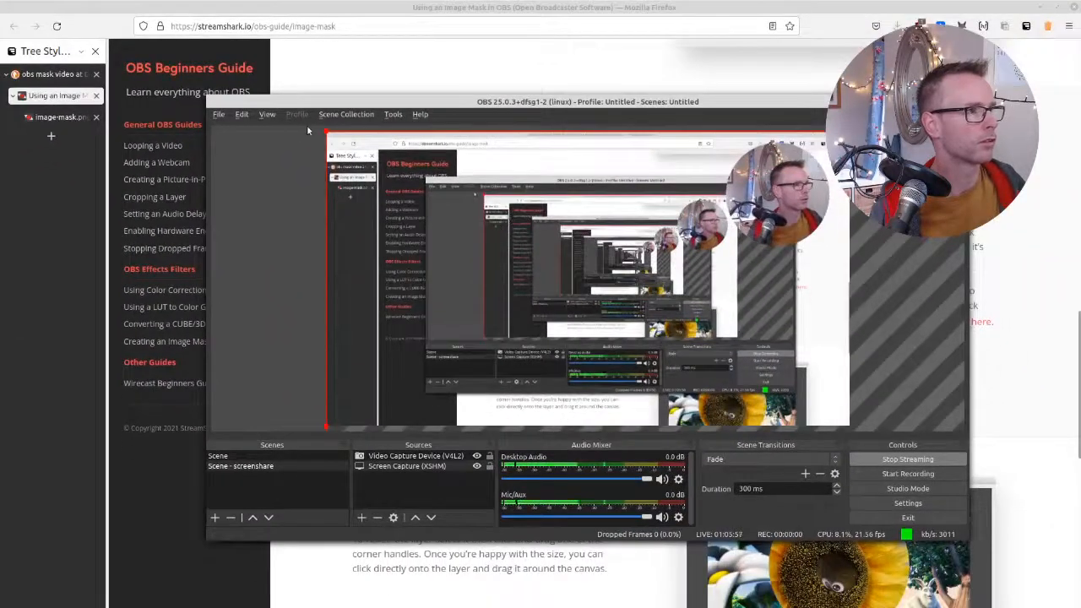
pyautogui.moveTo(328, 133); pyautogui.dragTo(352, 156)
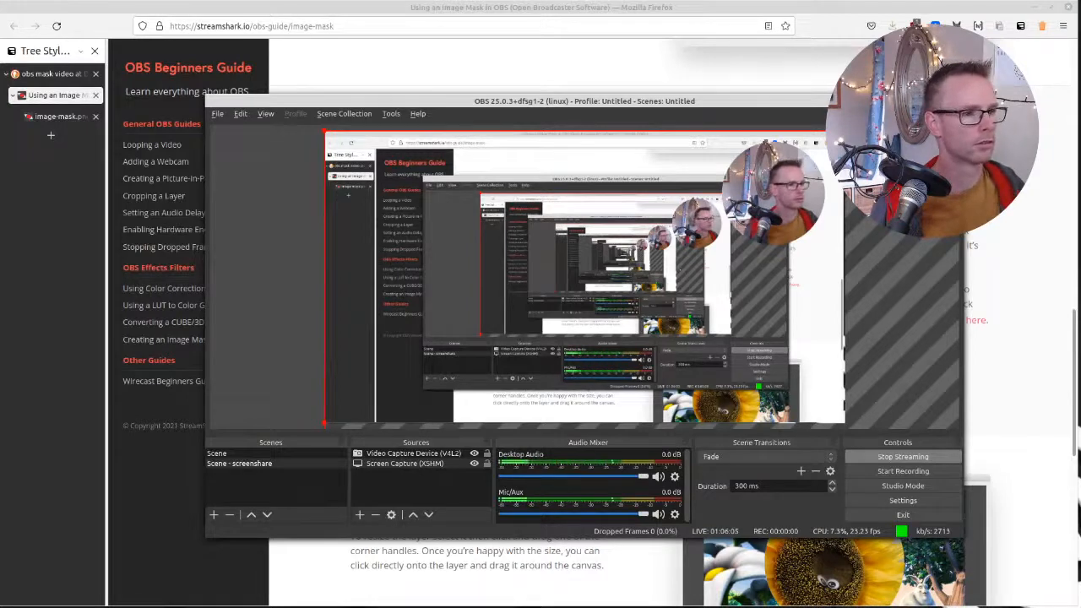
pyautogui.moveTo(0, 4); pyautogui.dragTo(1, 2)
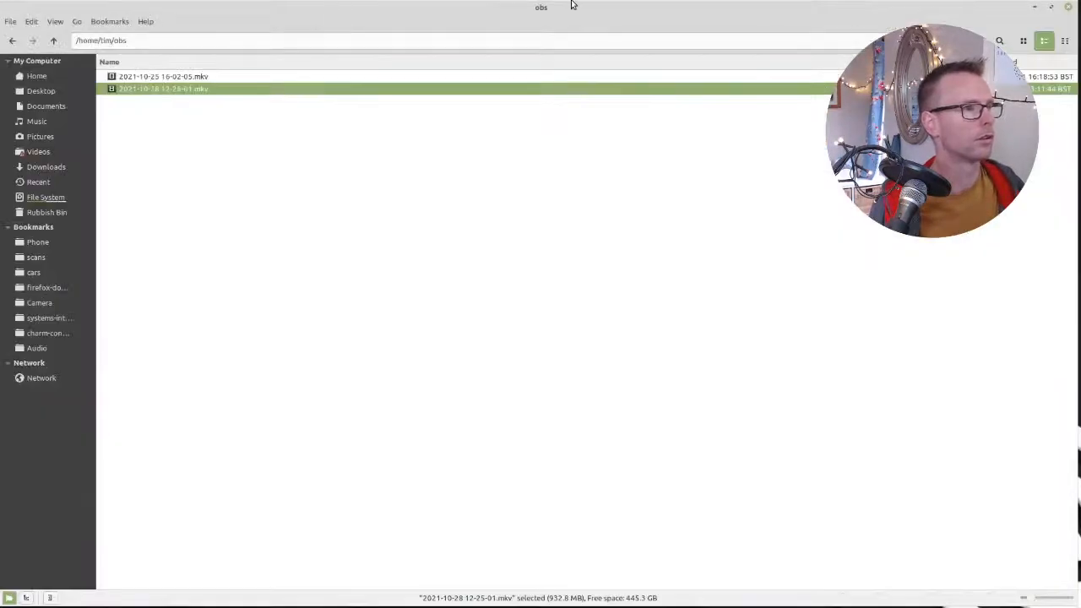
pyautogui.middleClick(573, 4)
pyautogui.middleClick(566, 7)
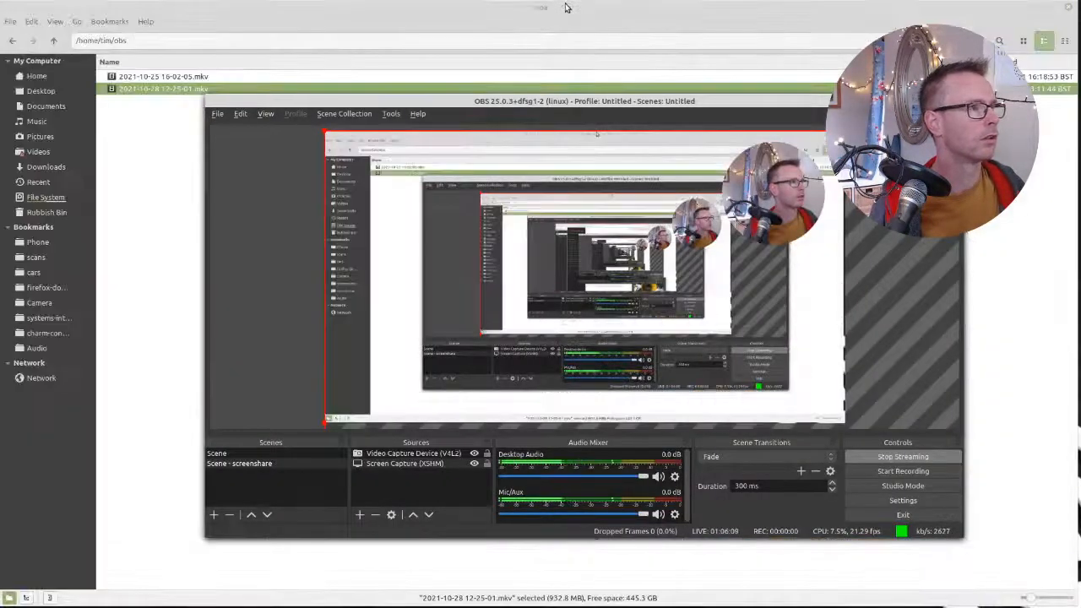
pyautogui.middleClick(971, 10)
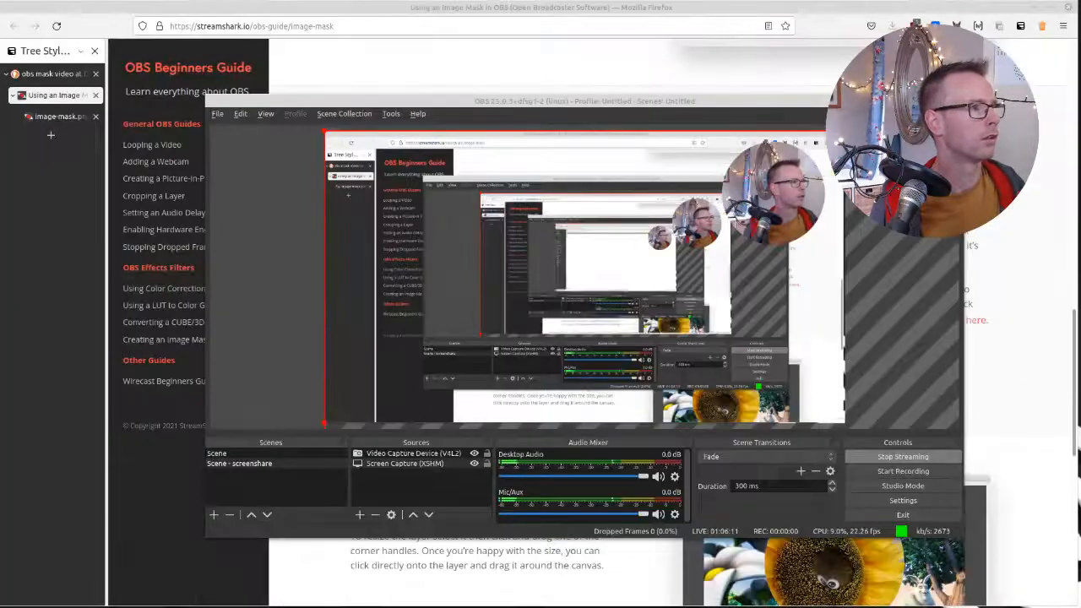
# Send the OBS window behind the browser, view the image-mask.png picture, and return to the image mask guide
pyautogui.click(897, 101)
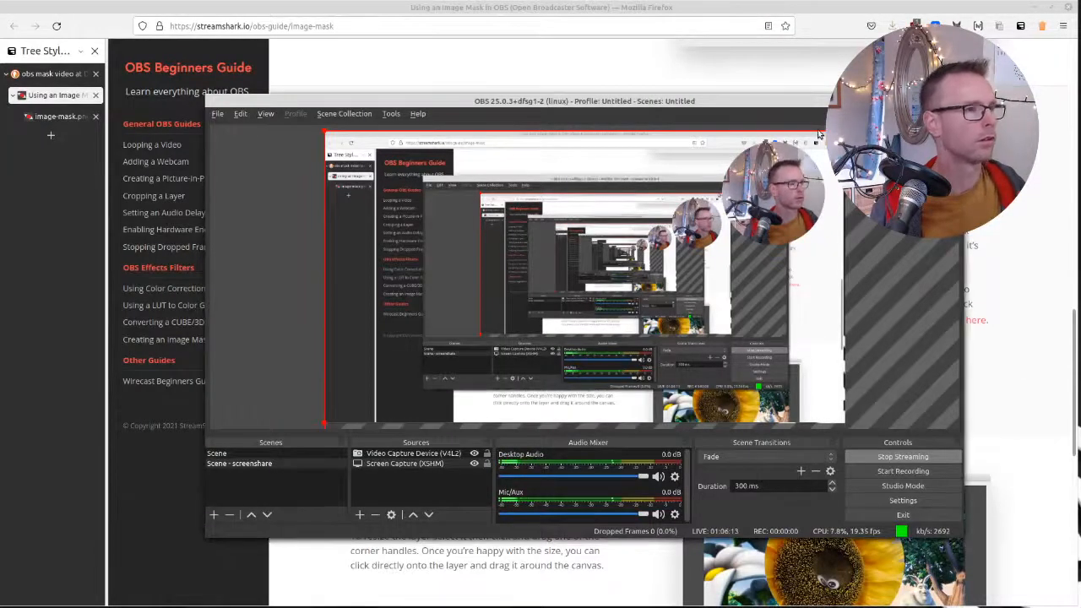
pyautogui.middleClick(710, 106)
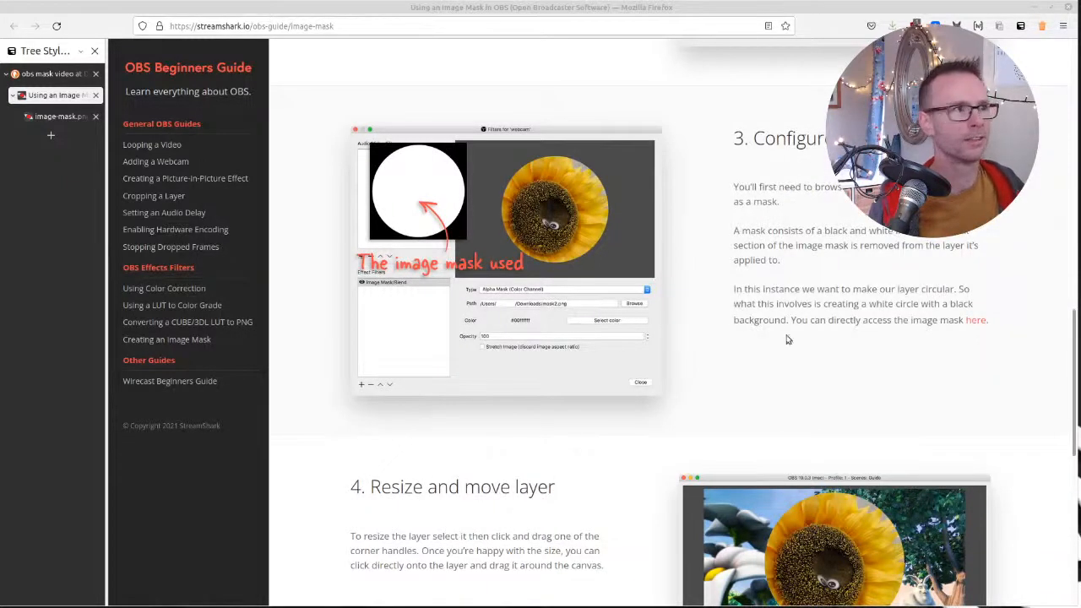
pyautogui.click(50, 118)
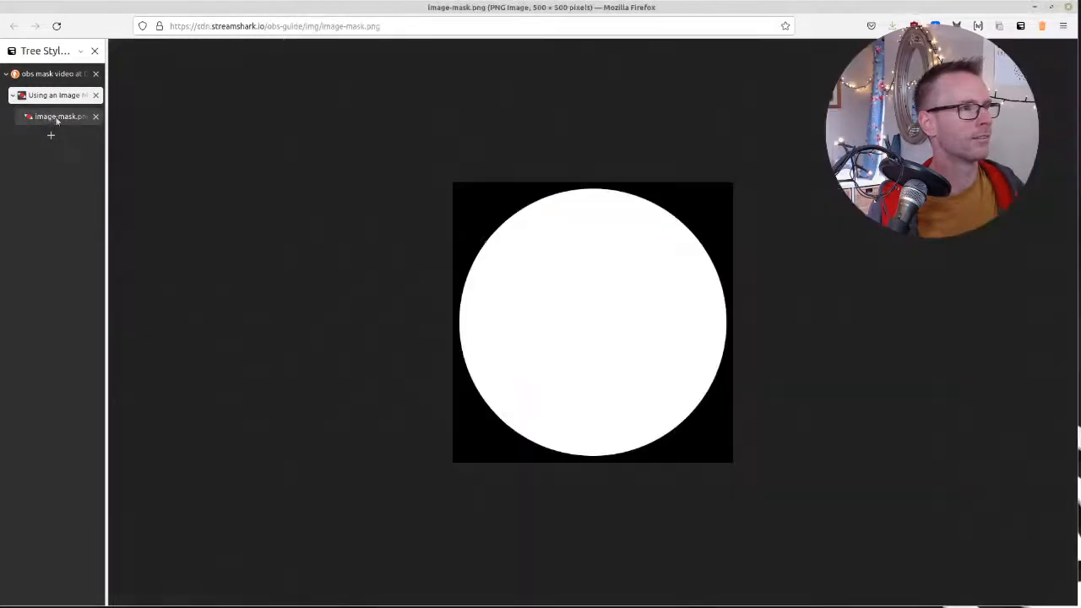
pyautogui.click(49, 97)
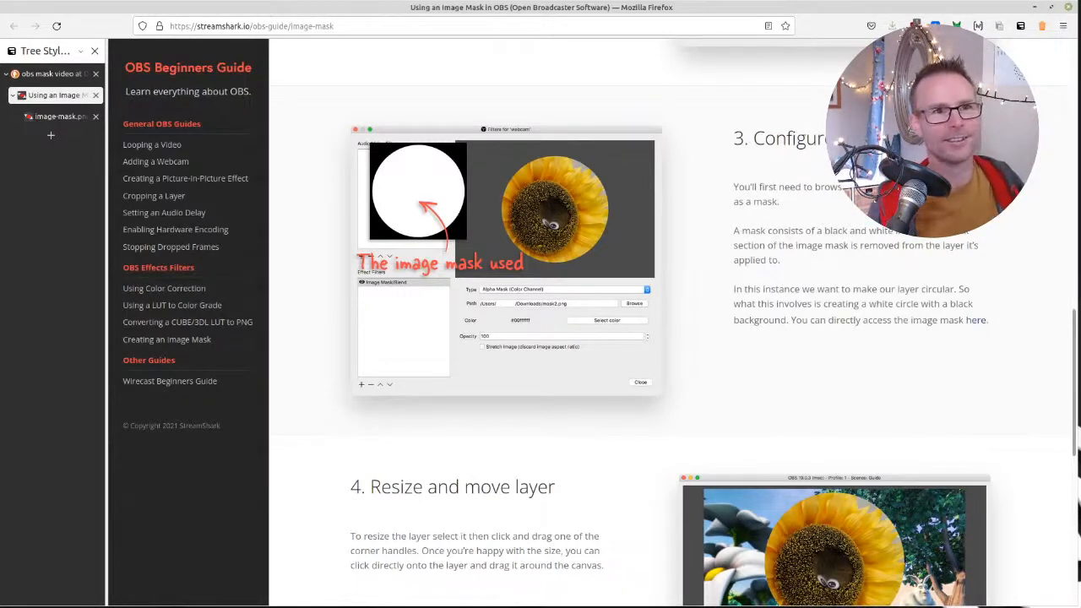
# Switch to OBS, fill the desktop with its window, and open the options for the selected layer in the preview
pyautogui.hotkey('alt', 'Tab')
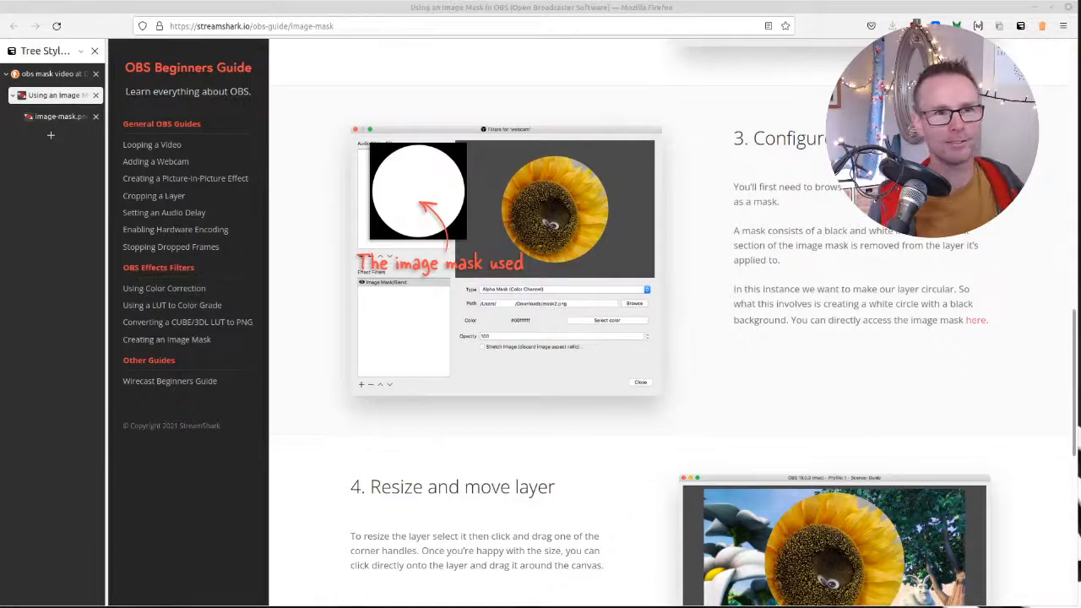
pyautogui.moveTo(1080, 241); pyautogui.dragTo(678, 2)
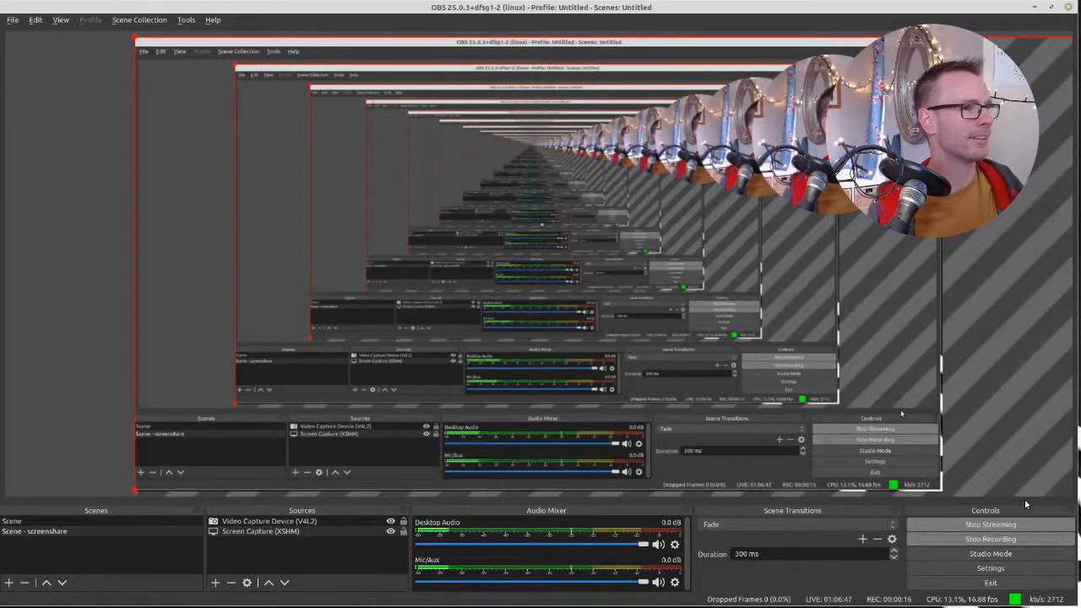
pyautogui.rightClick(763, 380)
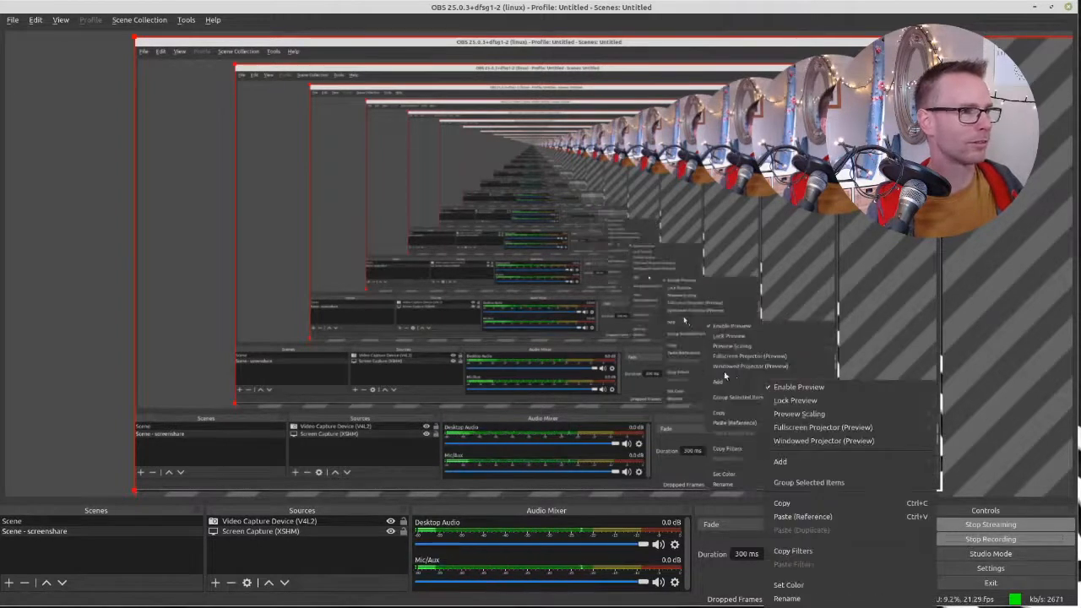
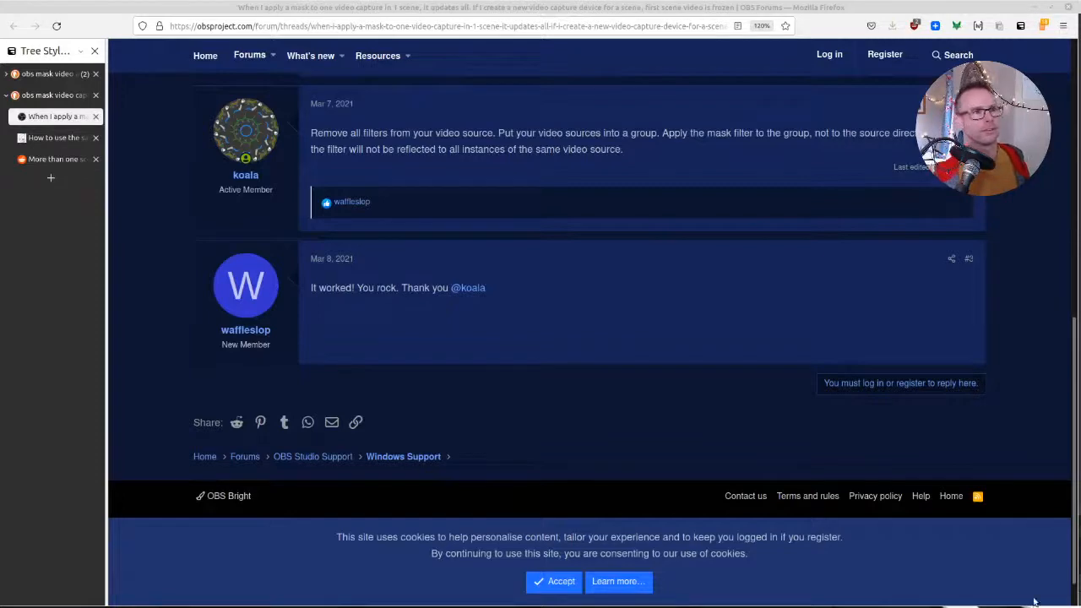
# Show the group mask advice in the OBS forum thread and take a screenshot of the OBS window
pyautogui.scroll(5, 575, 270)
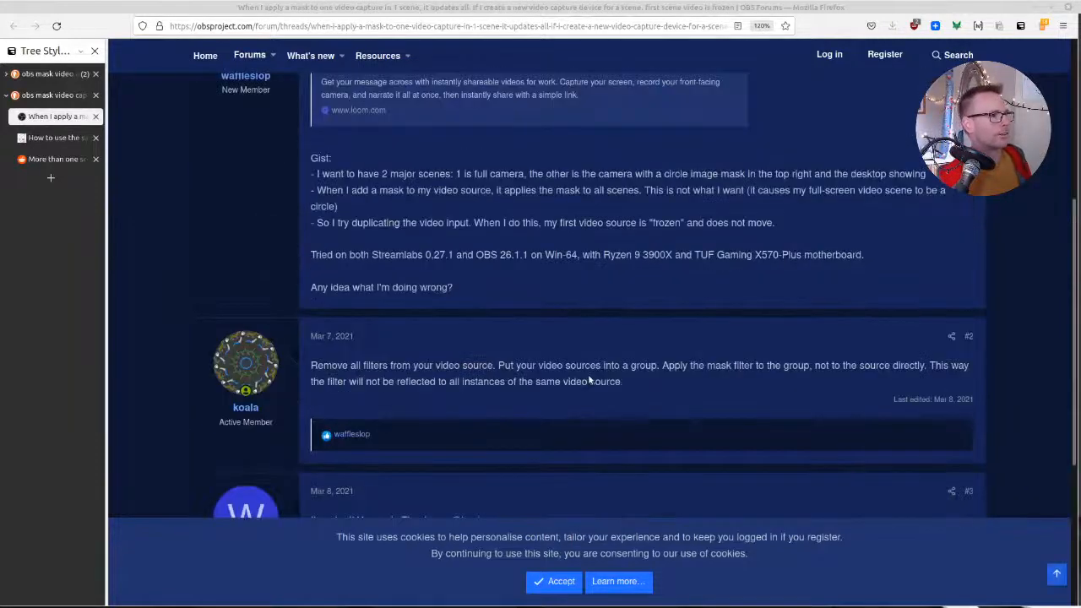
pyautogui.scroll(-3, 590, 381)
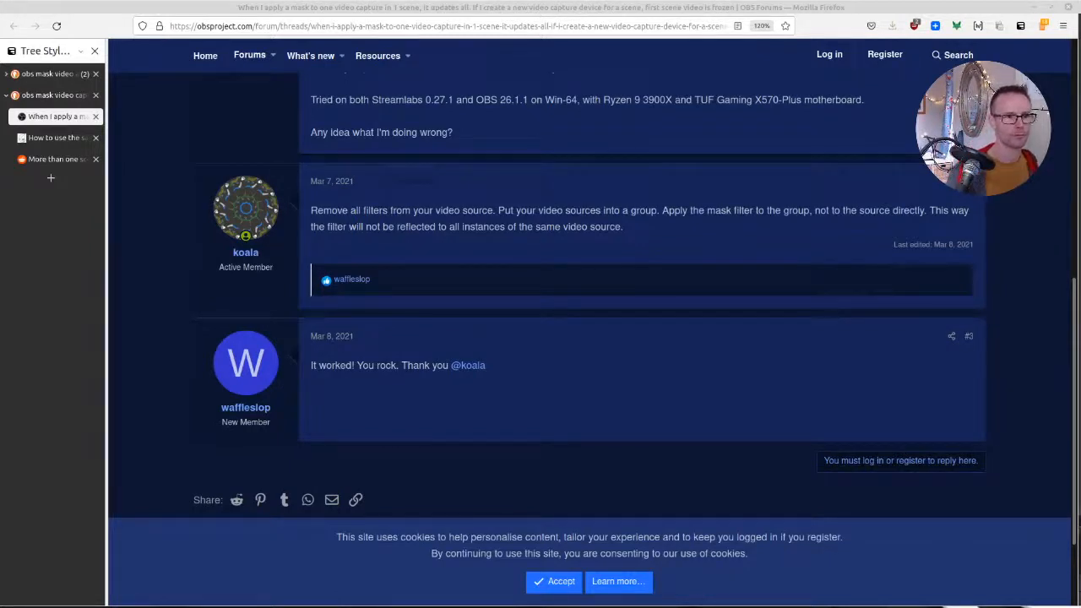
pyautogui.press('Print')
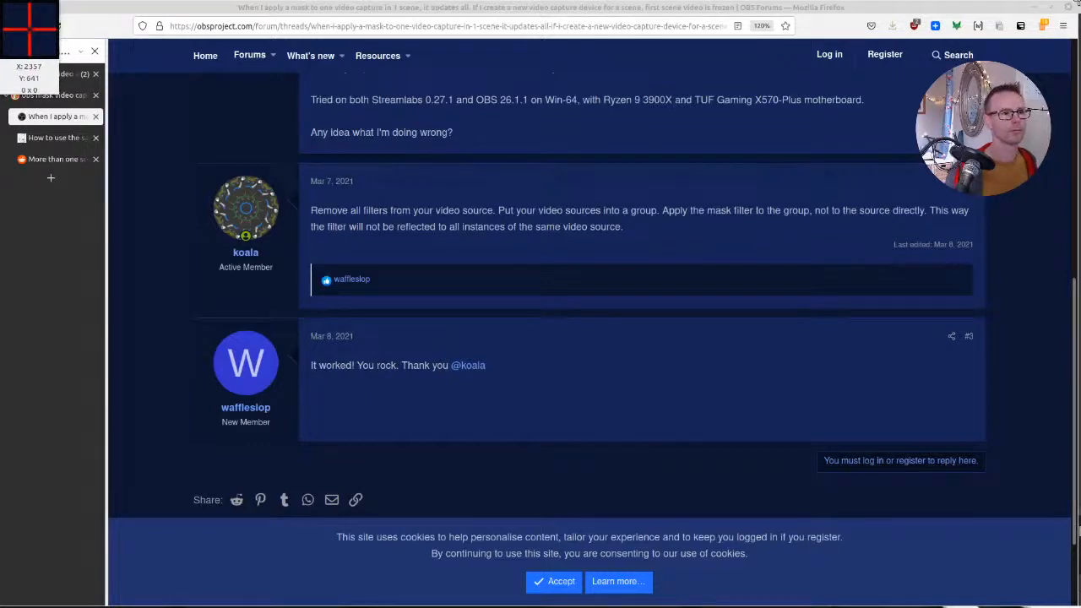
pyautogui.press('Escape')
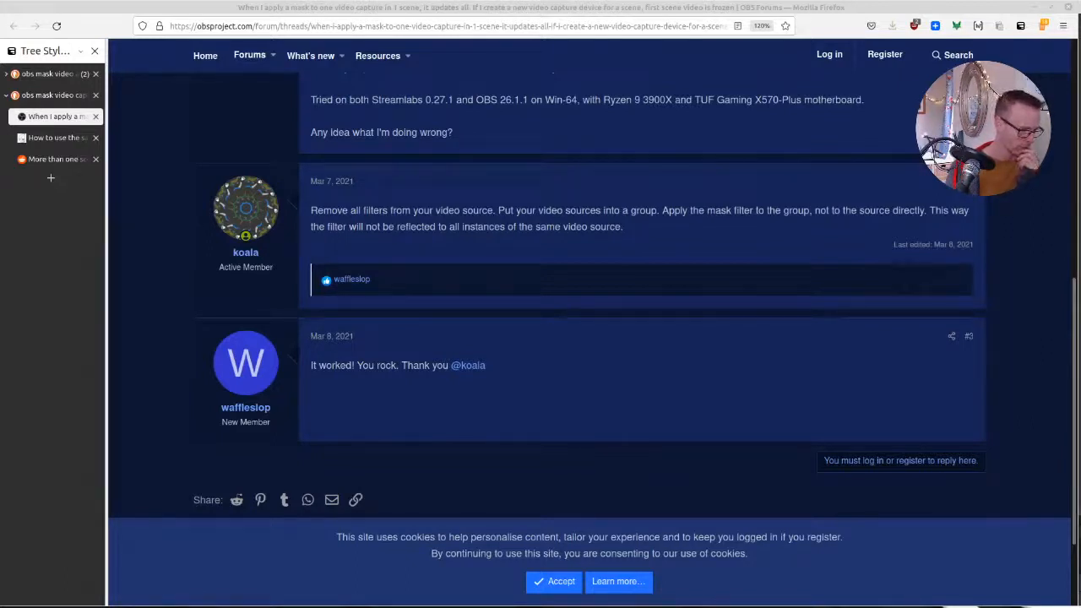
# Bring over the Twitter window and play the circular overlay tutorial video from about its middle, with the page enlarged to 160%
pyautogui.press('super+shift+Right')
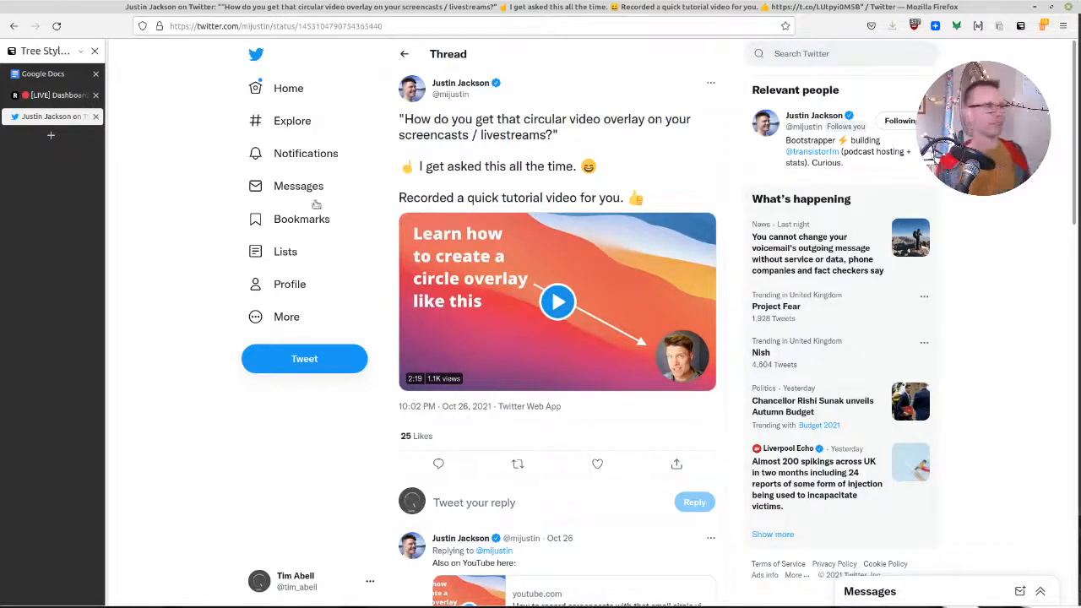
pyautogui.click(556, 324)
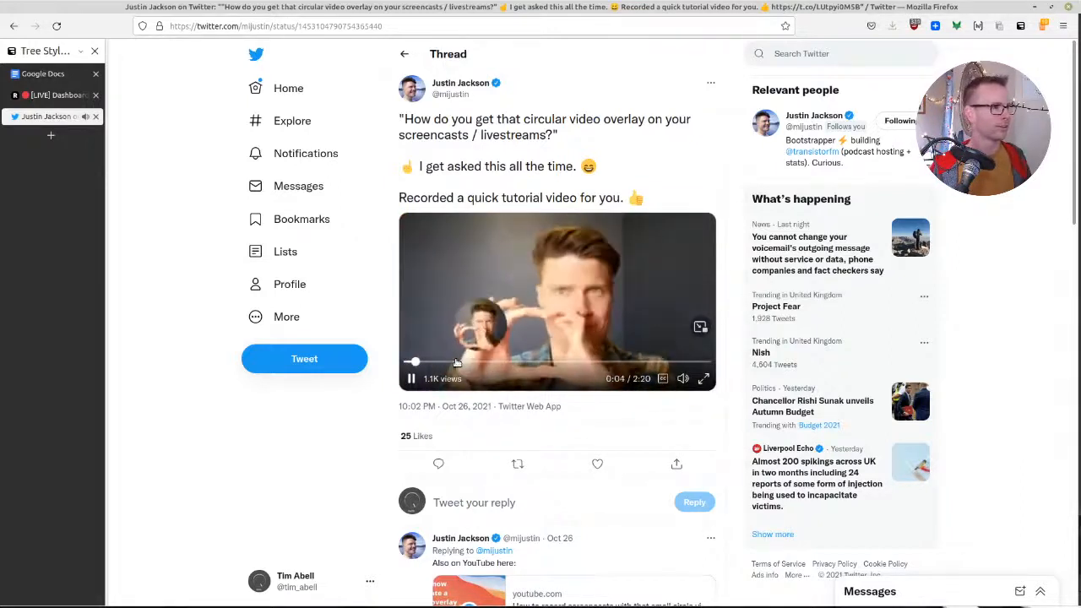
pyautogui.click(541, 362)
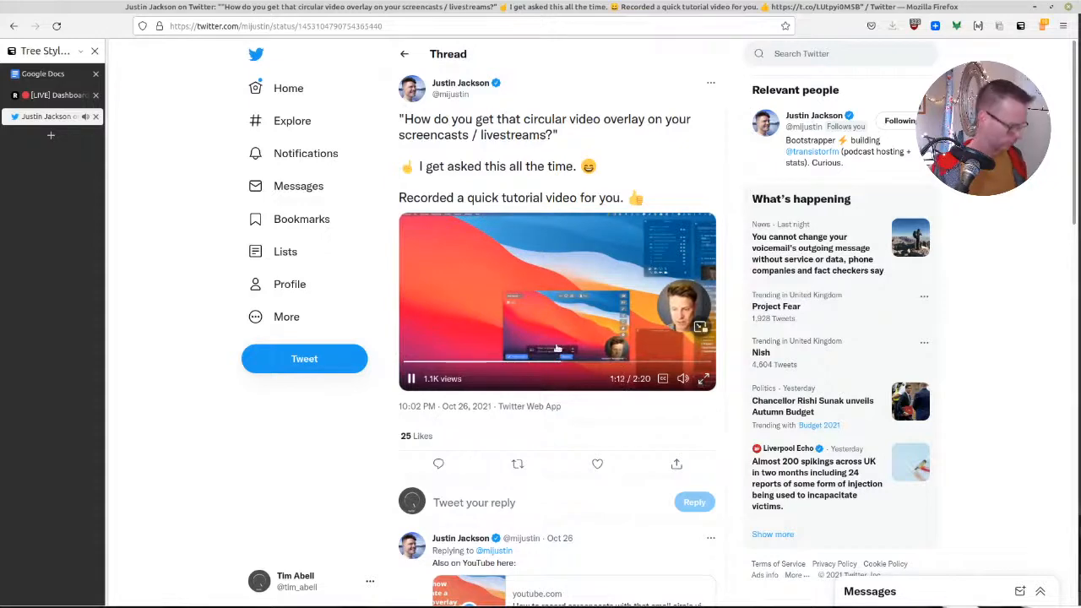
pyautogui.hotkey('ctrl', '+')
pyautogui.hotkey('ctrl', '+')
pyautogui.hotkey('ctrl', '+')
pyautogui.hotkey('ctrl', '+')
pyautogui.hotkey('ctrl', '+')
pyautogui.hotkey('ctrl', '+')
pyautogui.hotkey('ctrl', '+')
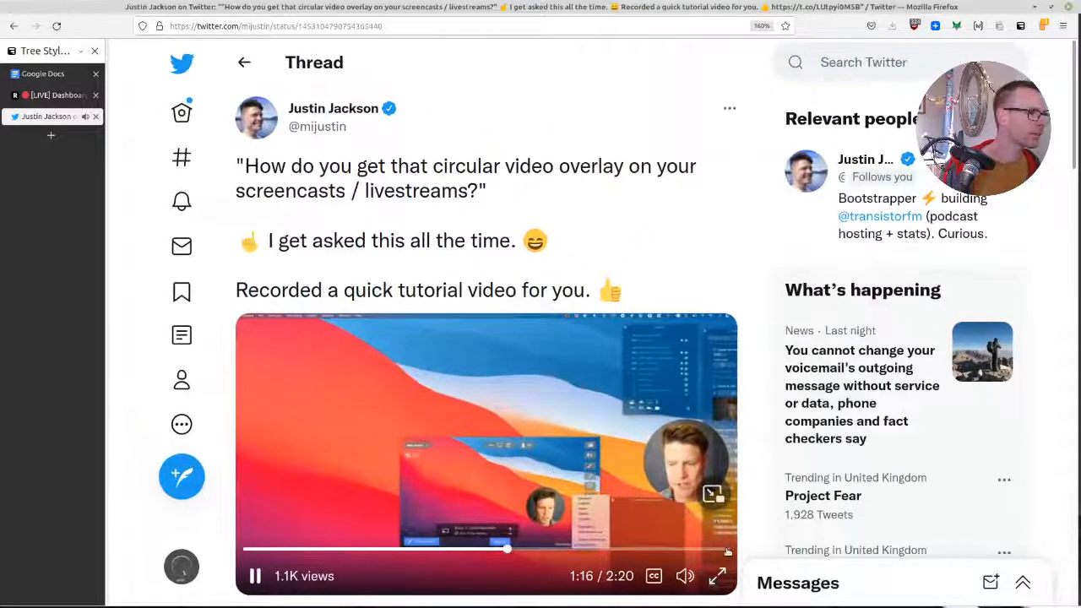
# Rewatch earlier parts of the tutorial video and pause it at 1:19
pyautogui.click(491, 550)
pyautogui.click(468, 550)
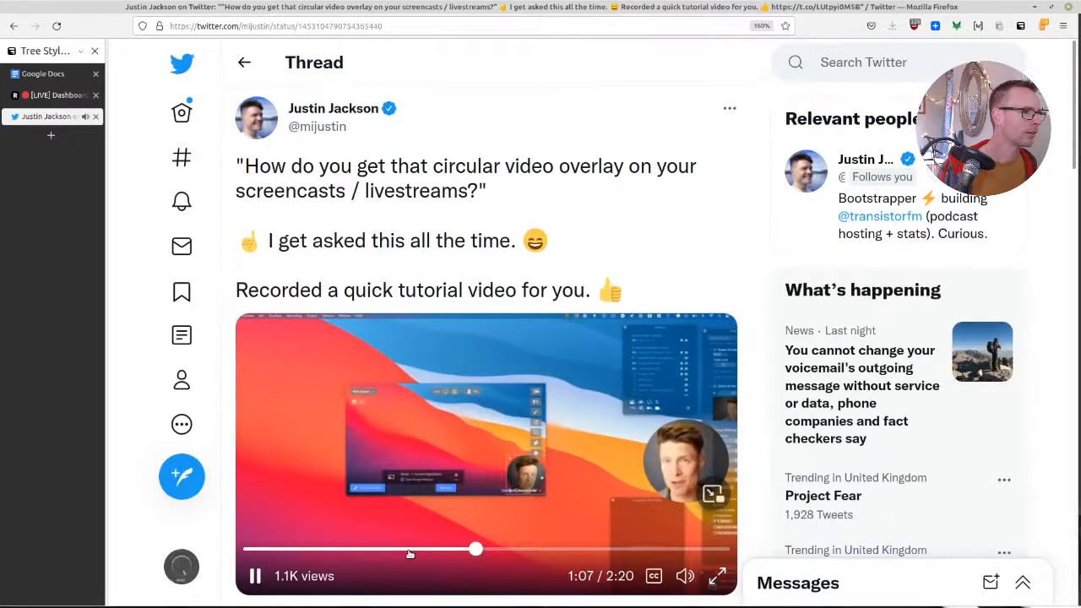
pyautogui.click(412, 550)
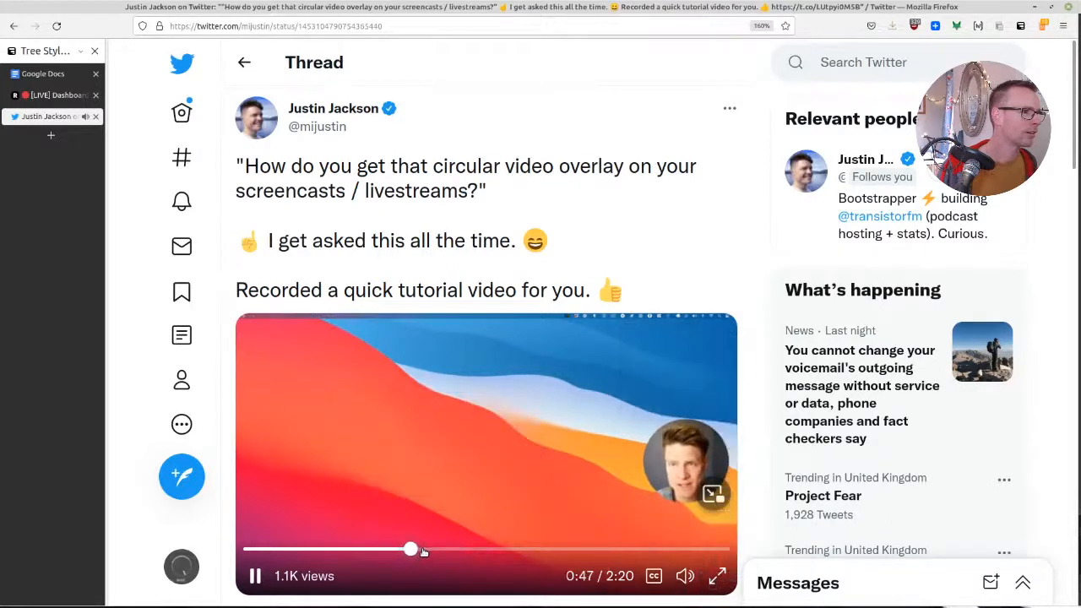
pyautogui.click(422, 550)
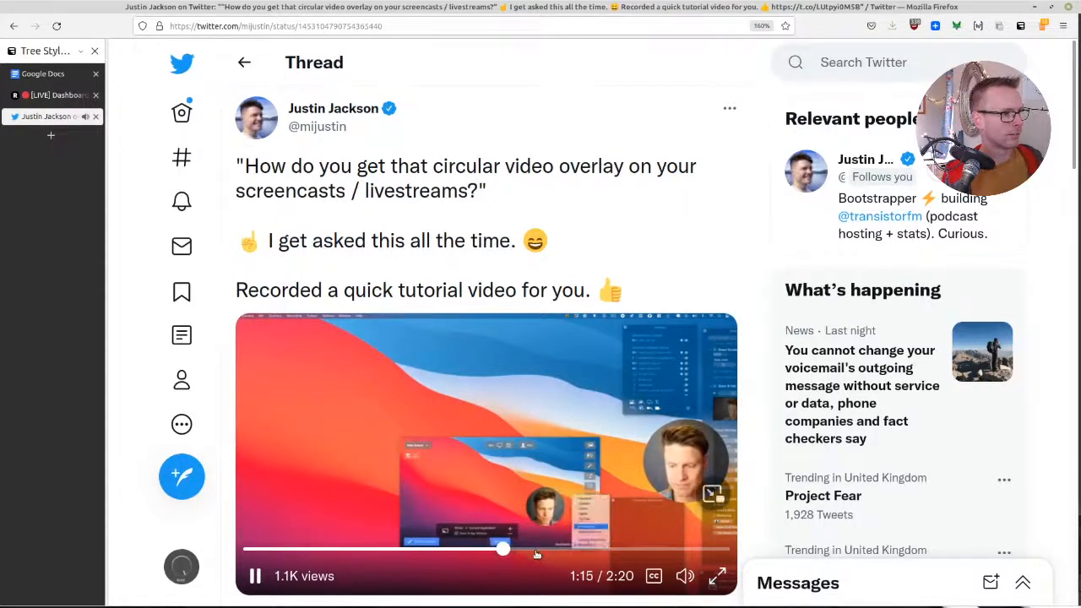
pyautogui.click(335, 441)
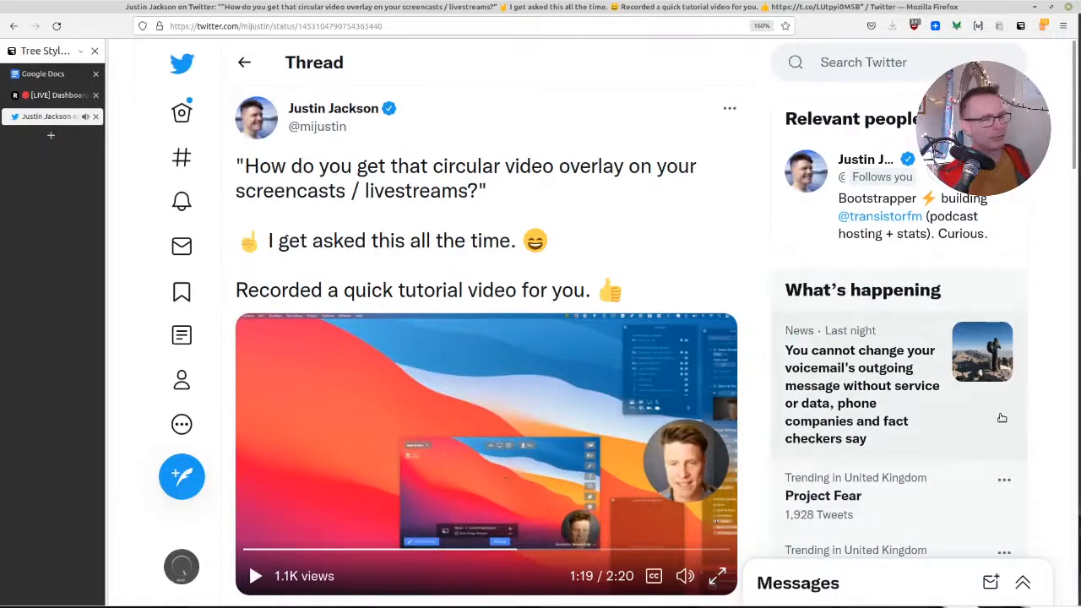
# Restore the page's default zoom and open the Vaam link from the tweet's replies in a new tab
pyautogui.scroll(-10, 519, 382)
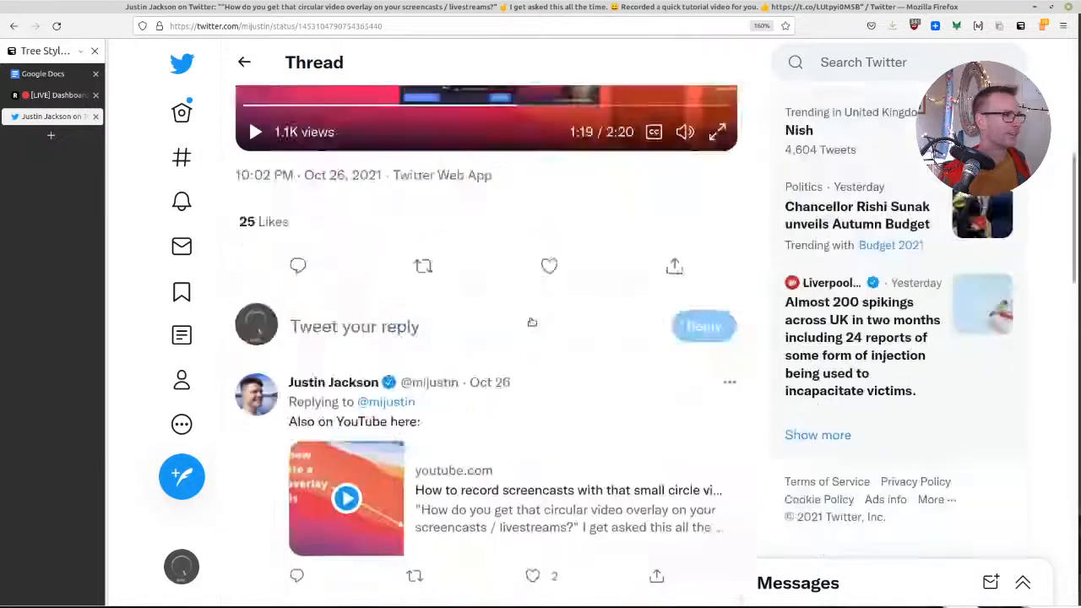
pyautogui.hotkey('ctrl', '-')
pyautogui.hotkey('ctrl', '-')
pyautogui.hotkey('ctrl', '-')
pyautogui.hotkey('ctrl', '-')
pyautogui.hotkey('ctrl', '-')
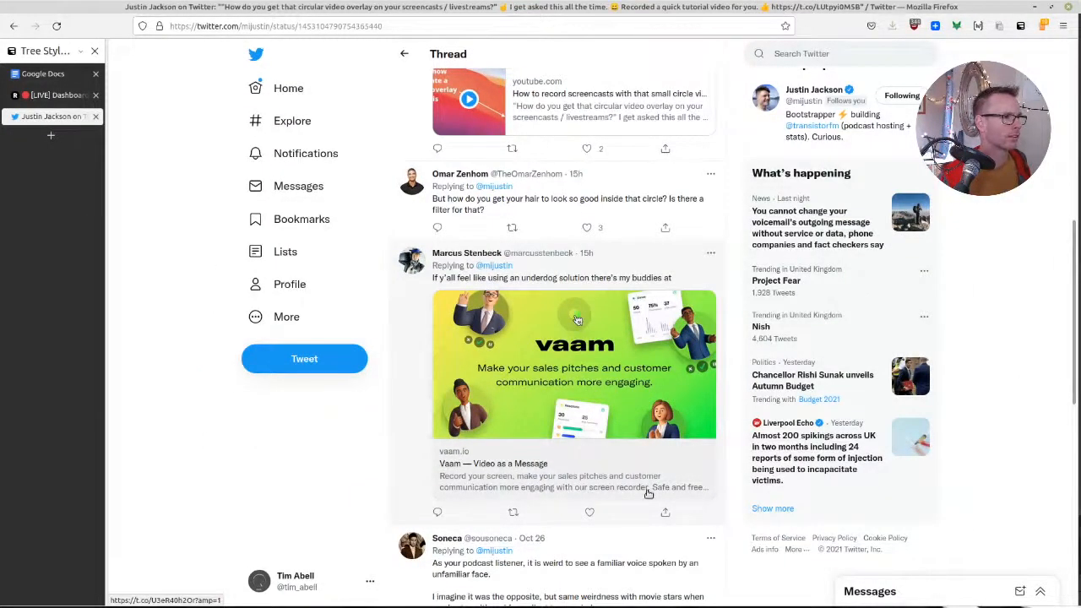
pyautogui.middleClick(530, 475)
pyautogui.click(37, 139)
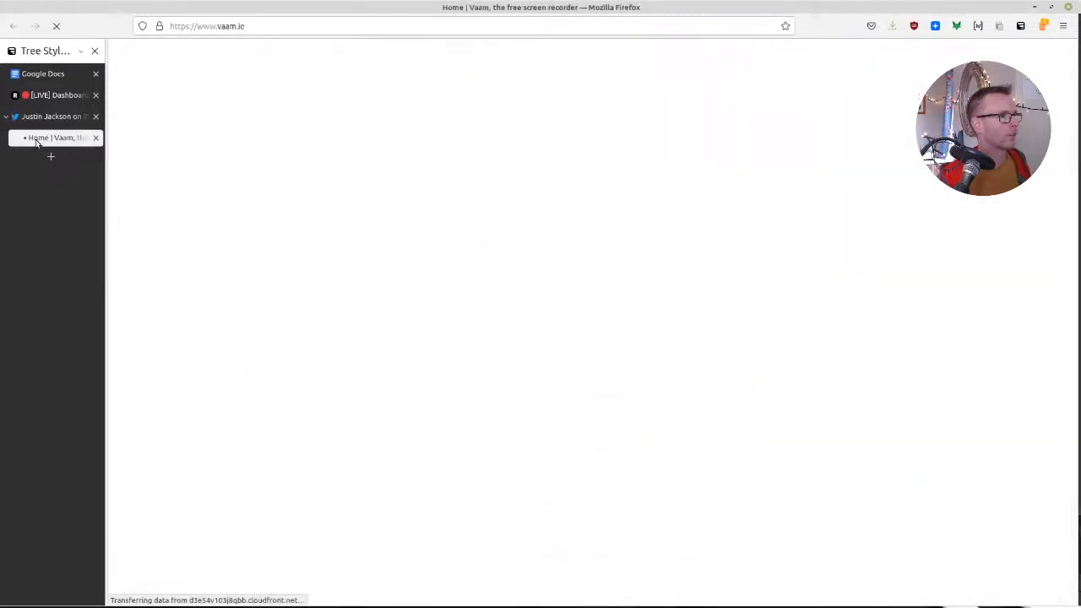
# Look through the Vaam home page down to its footer and close its tab
pyautogui.scroll(-5, 330, 315)
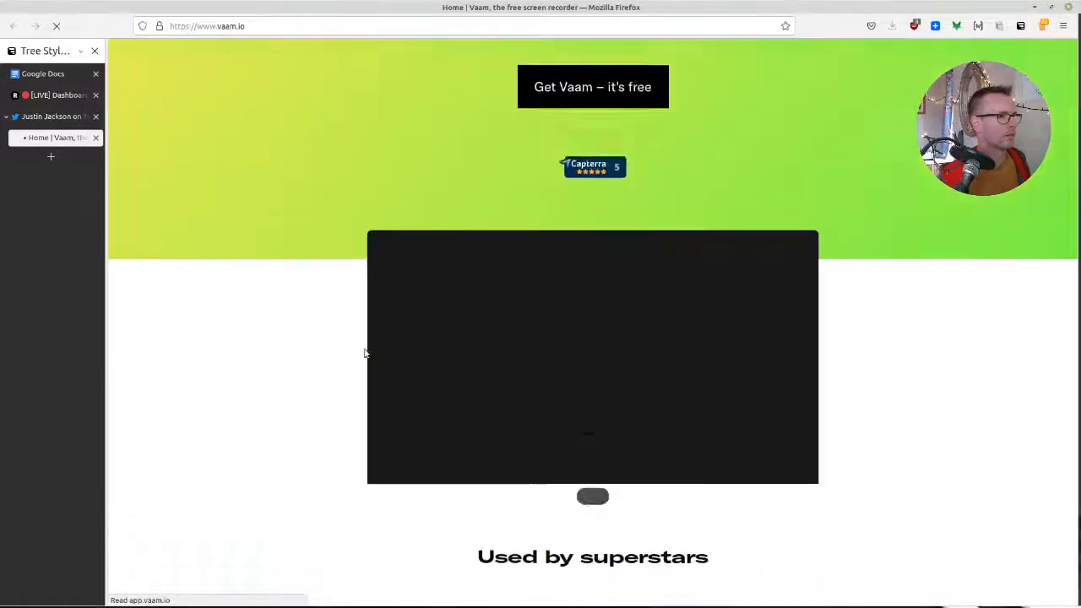
pyautogui.scroll(-5, 241, 333)
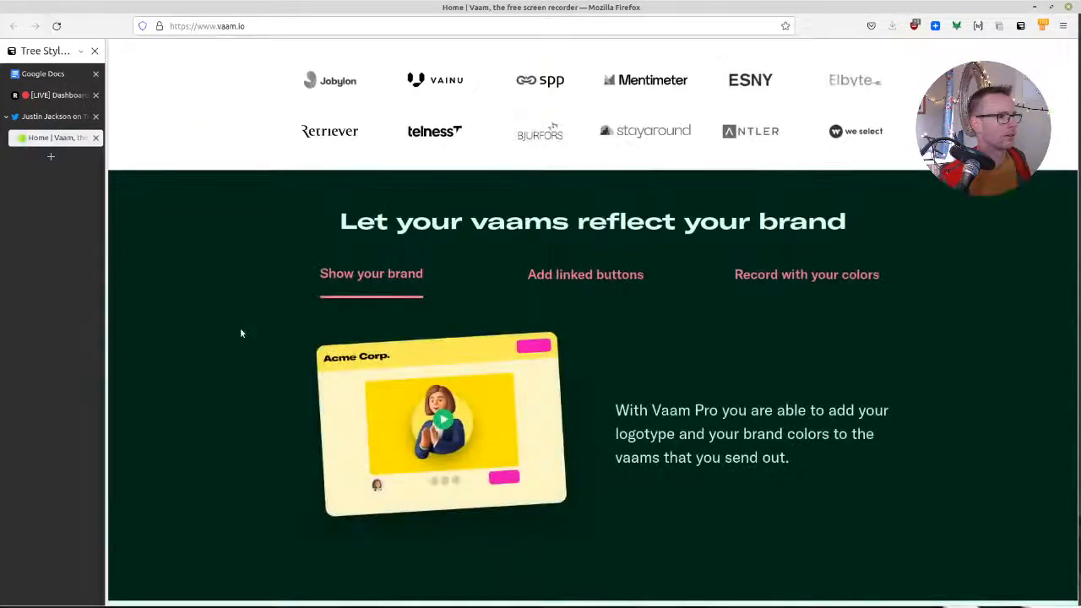
pyautogui.scroll(-5, 241, 333)
pyautogui.scroll(-10, 241, 334)
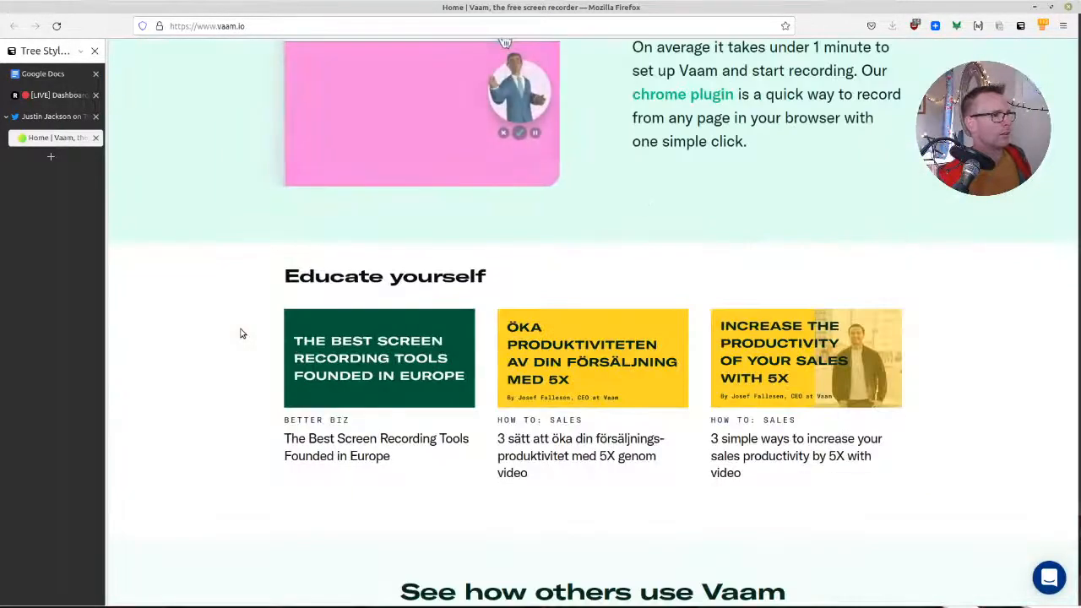
pyautogui.scroll(-5, 178, 265)
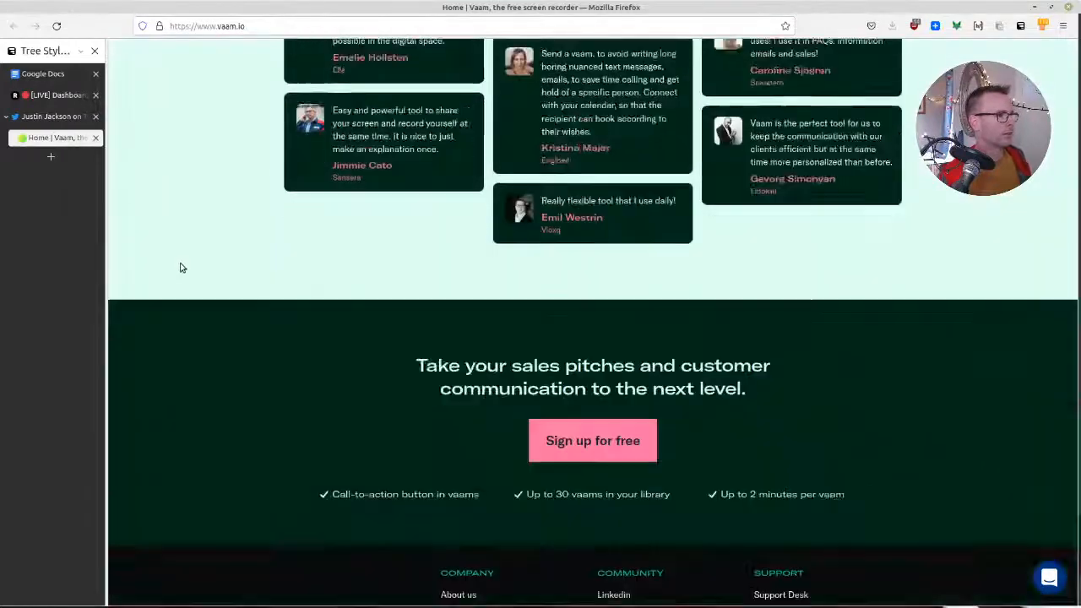
pyautogui.middleClick(72, 145)
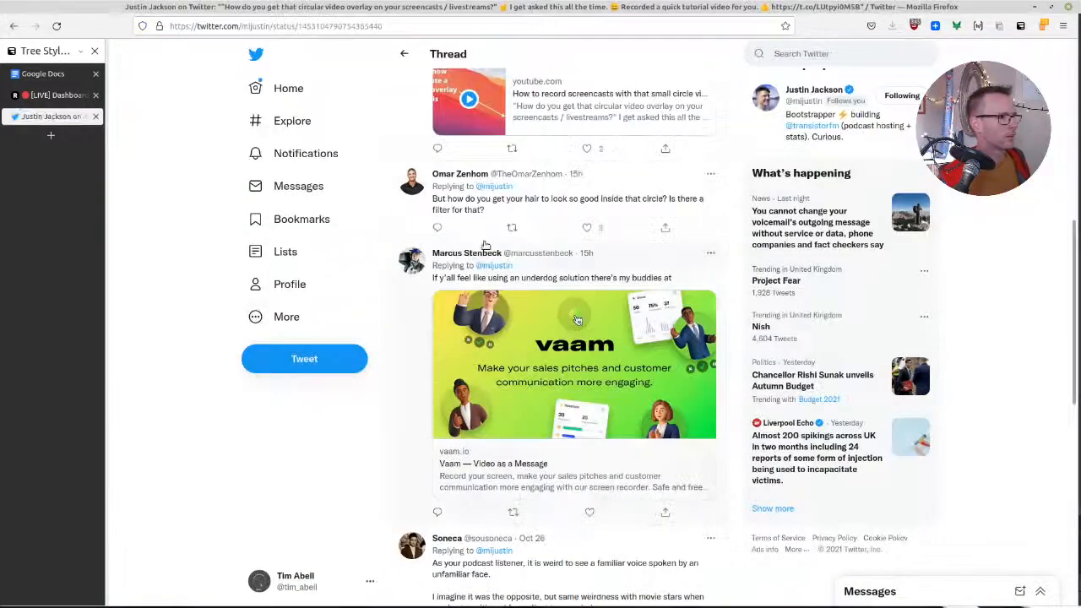
# Start a reply to the comment about OBS and virtual cameras, reading "I did it with a mask on a group in OBS"
pyautogui.scroll(-2, 306, 436)
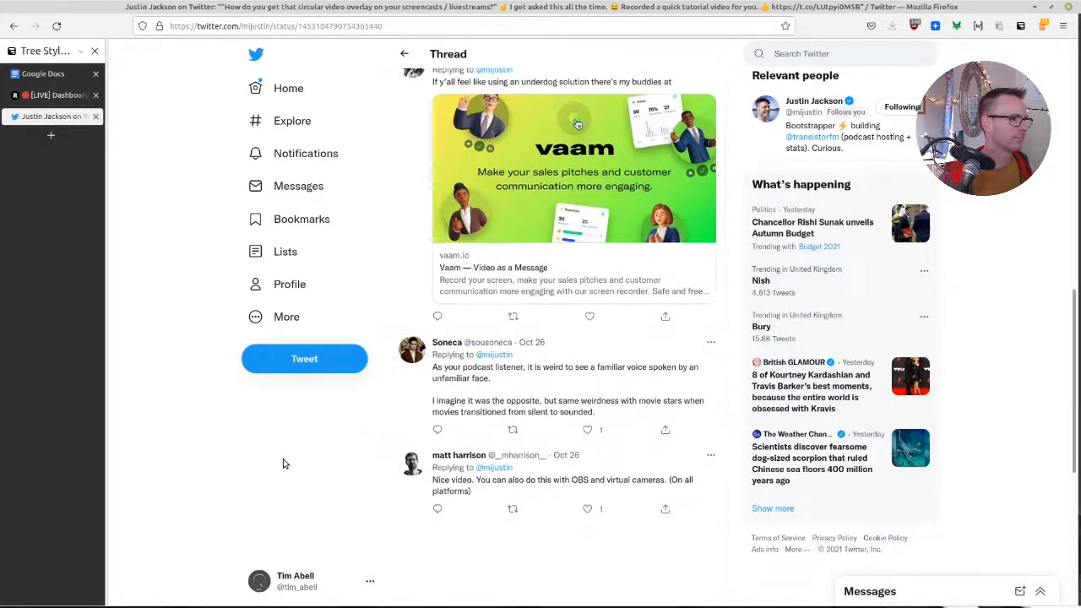
pyautogui.scroll(-1, 284, 463)
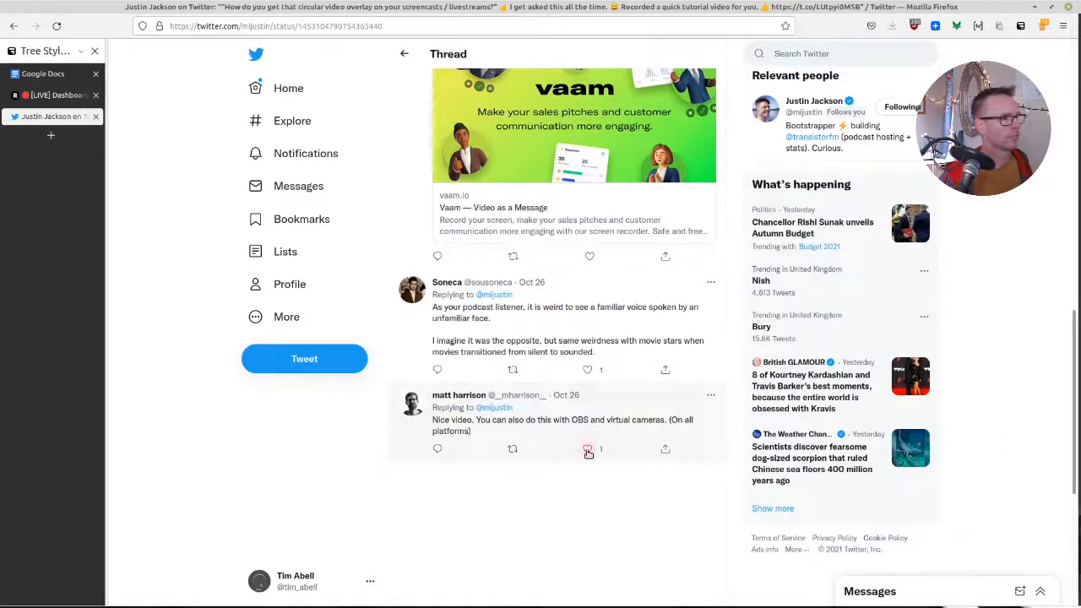
pyautogui.click(437, 449)
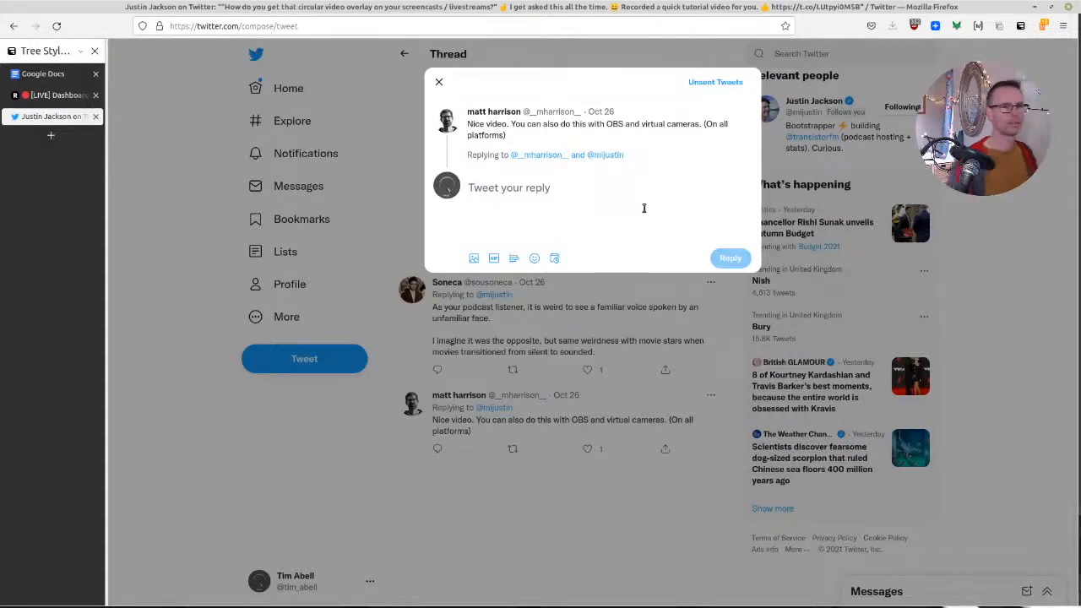
pyautogui.write('I did it with')
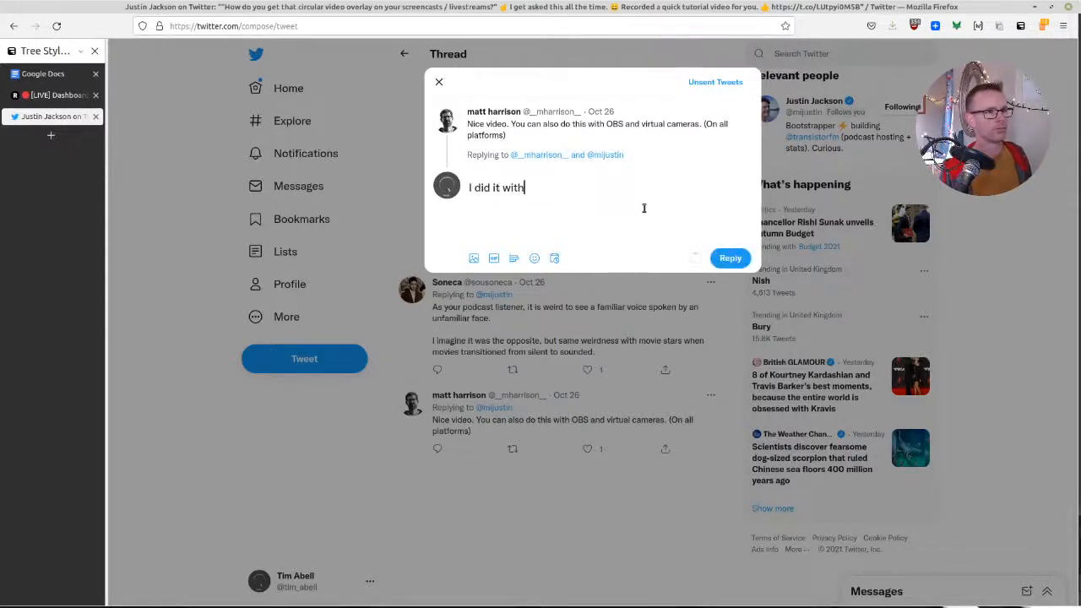
pyautogui.write(' a group')
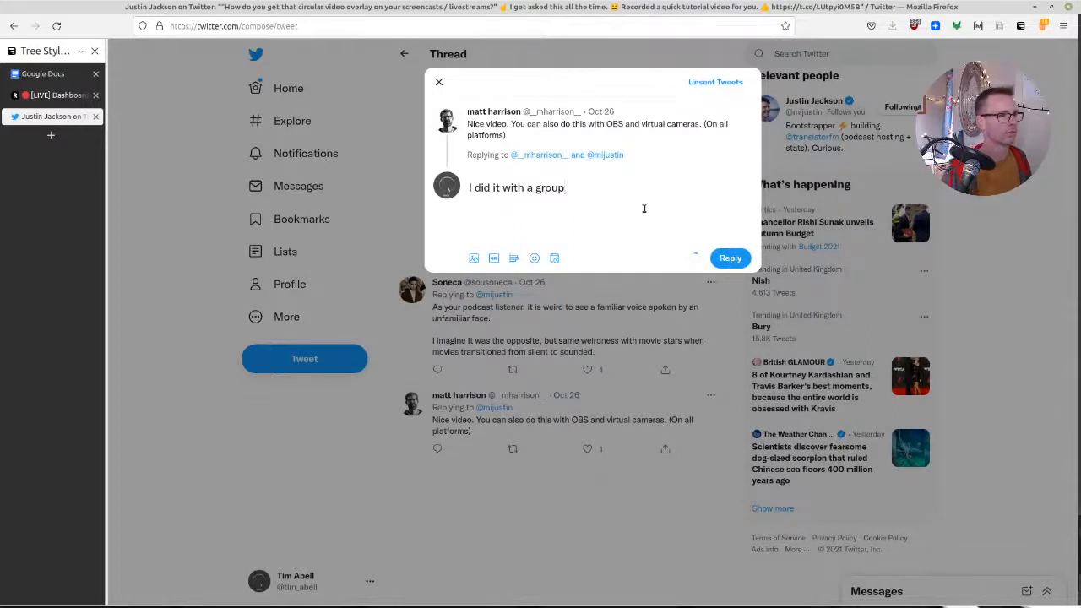
pyautogui.hotkey('ctrl', 'BackSpace')
pyautogui.write('mask')
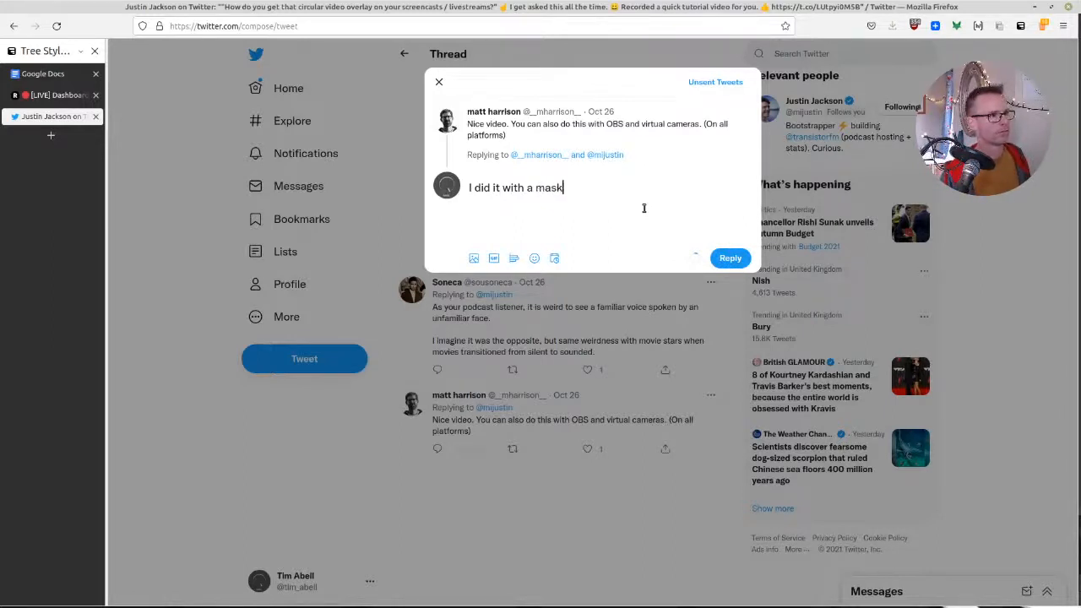
pyautogui.write(' on a group in ')
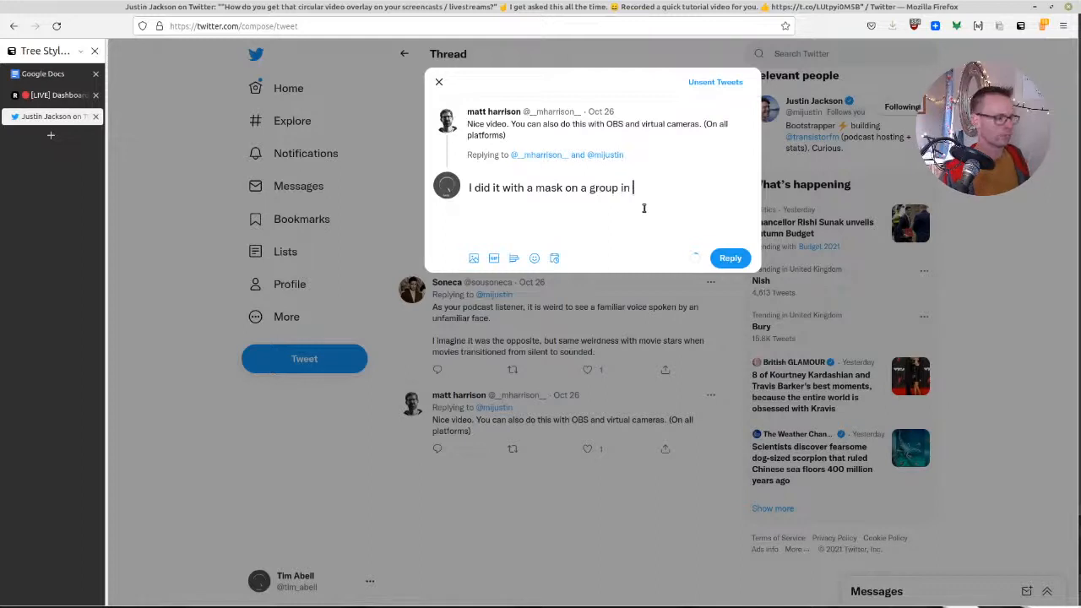
pyautogui.write('OBS')
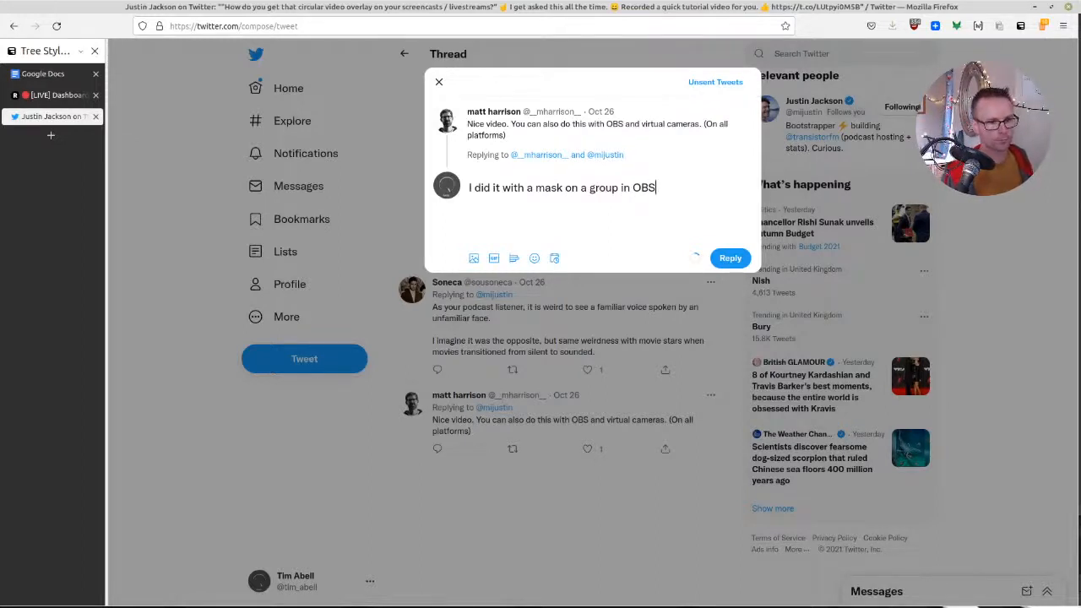
# Attach the OBS window screenshot to the reply, post it, and open the sent tweet
pyautogui.moveTo(588, 307); pyautogui.dragTo(562, 208)
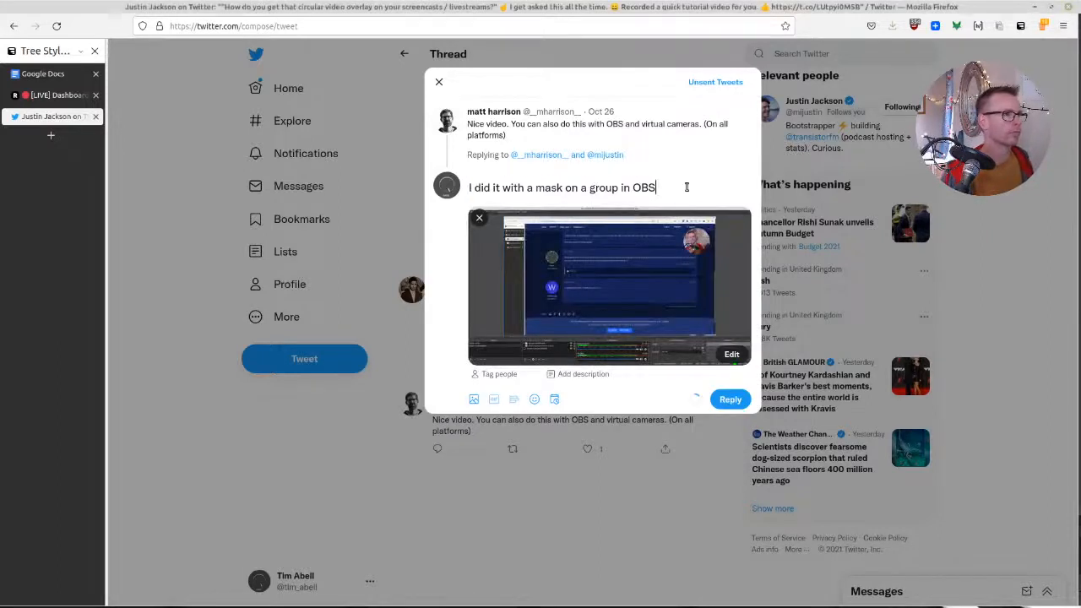
pyautogui.click(730, 400)
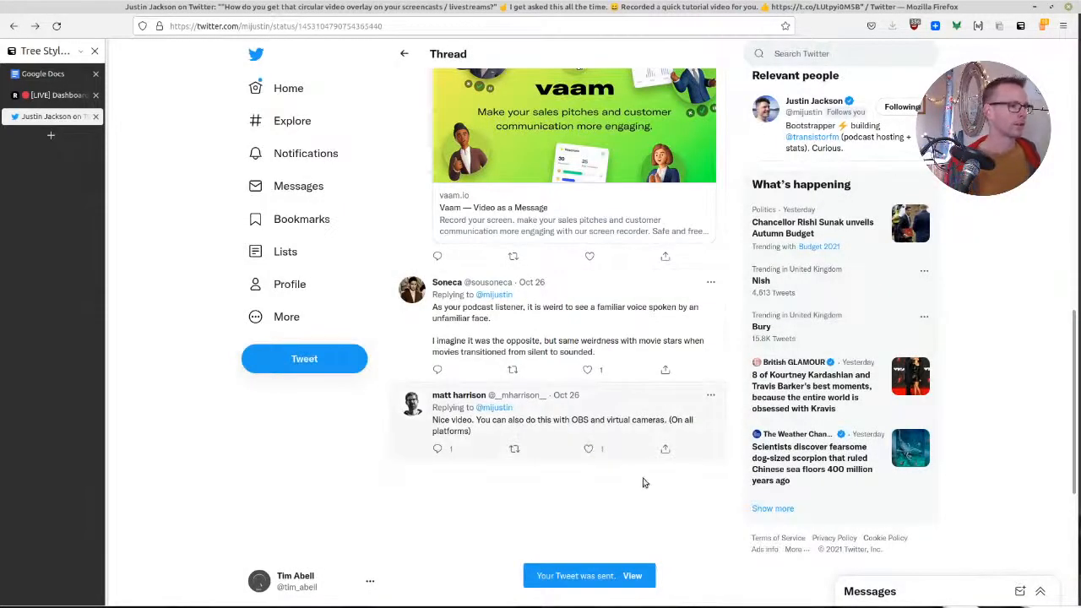
pyautogui.click(632, 576)
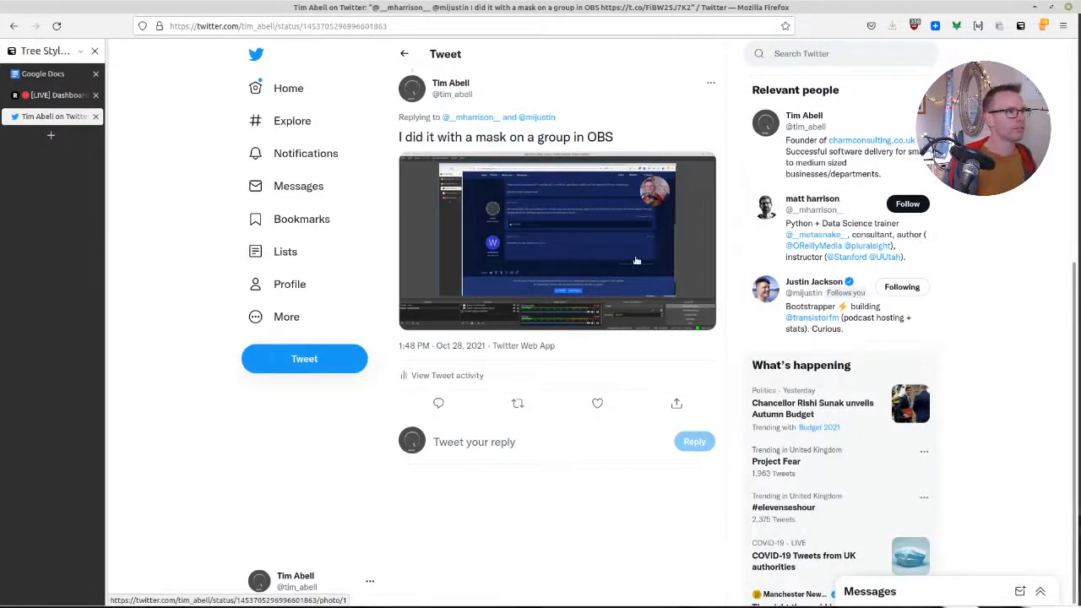
# View the tweet's attached screenshot enlarged and the thread above it, and move the Twitter window away to return to the forum thread
pyautogui.click(612, 247)
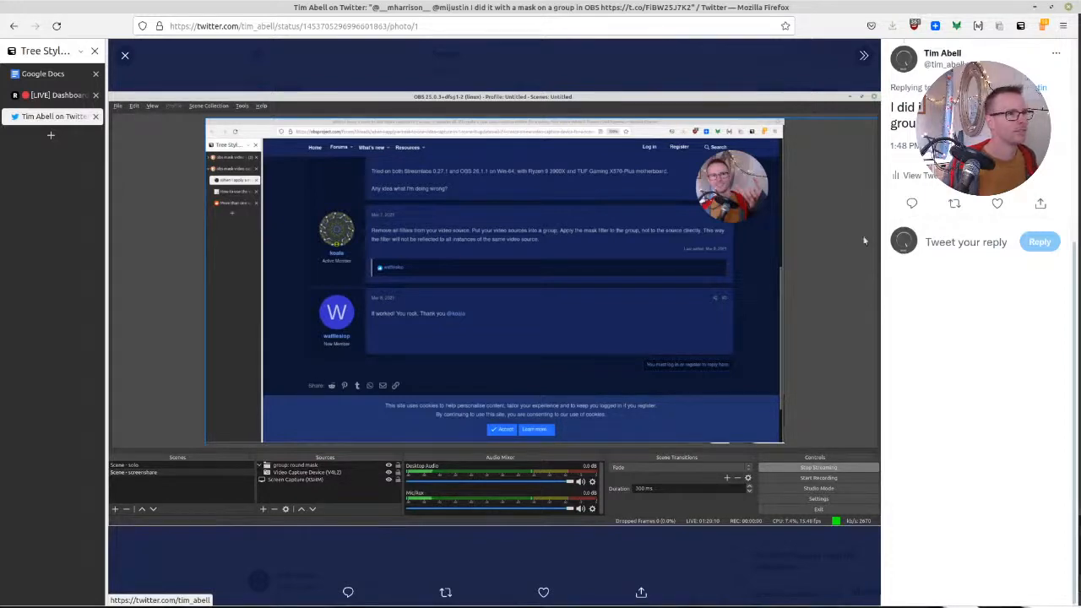
pyautogui.click(124, 55)
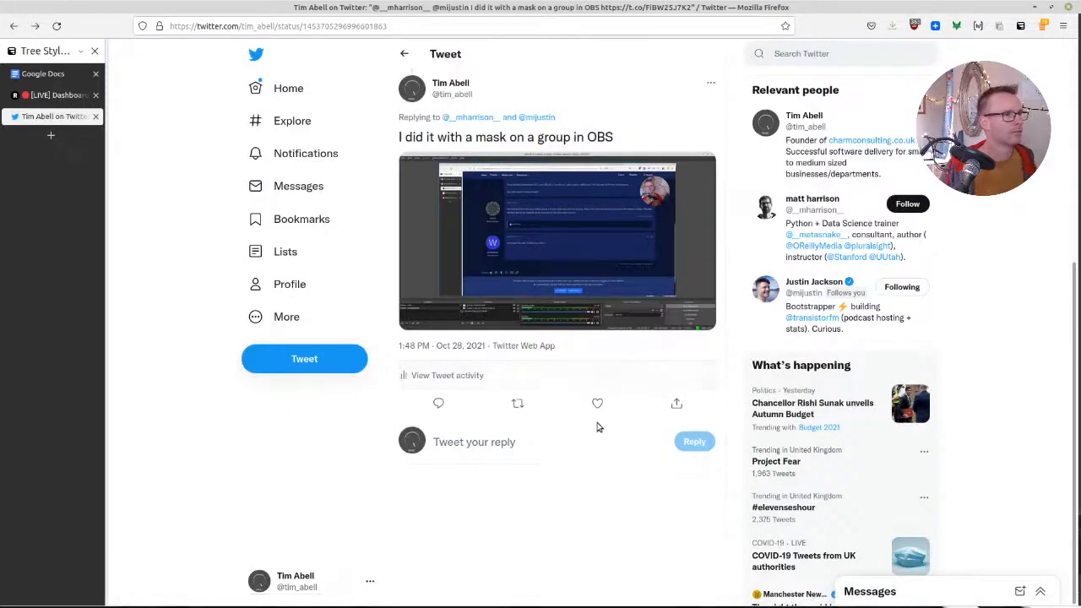
pyautogui.scroll(5, 589, 449)
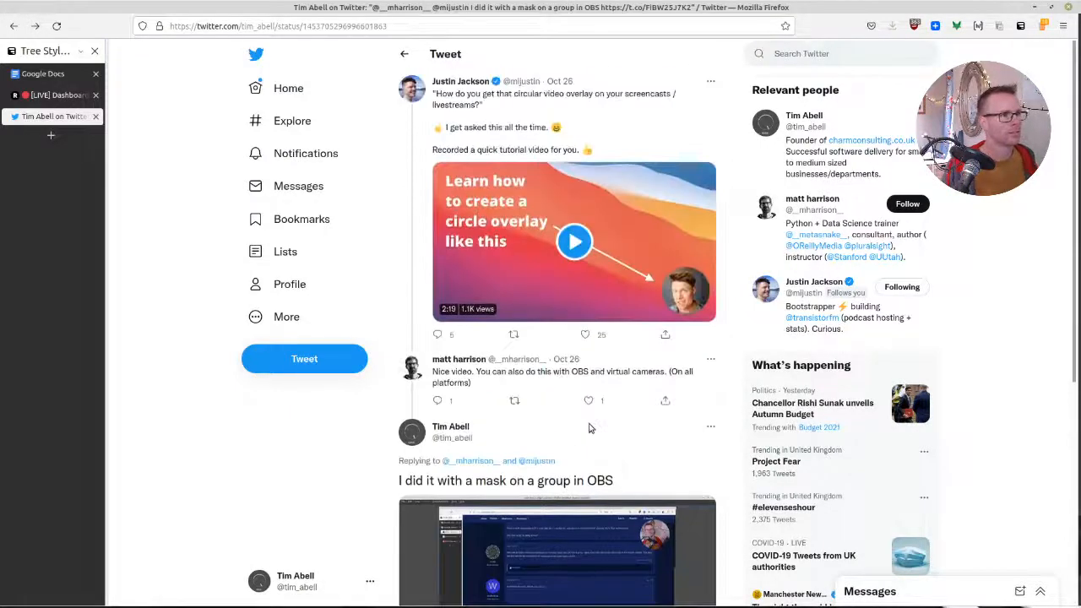
pyautogui.moveTo(555, 9); pyautogui.dragTo(556, 0)
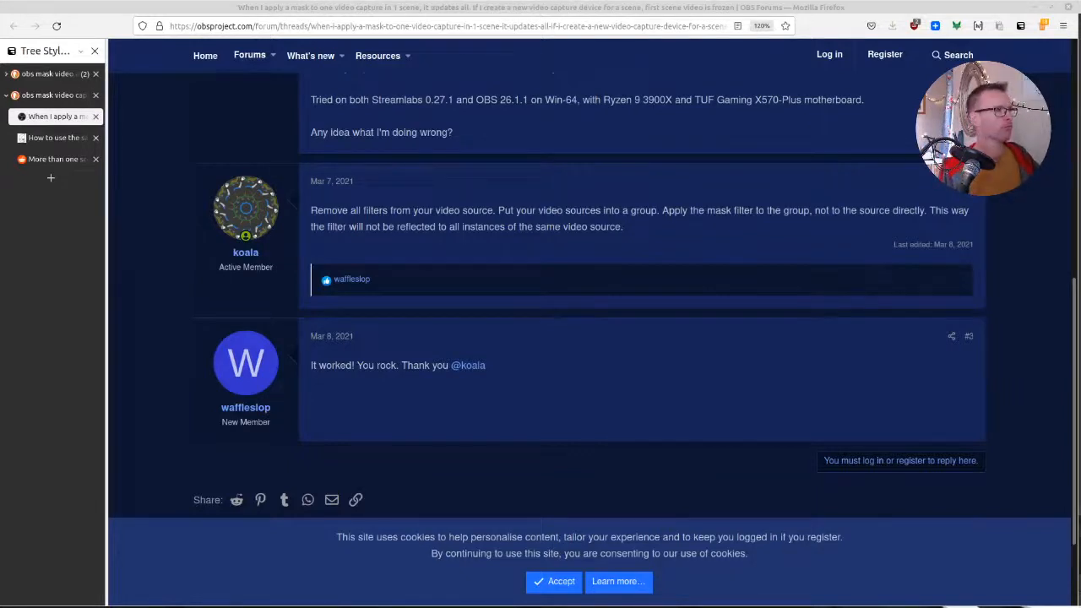
# Move the browser window off the desktop and bring the obs recordings folder window fully into view
pyautogui.moveTo(348, 7); pyautogui.dragTo(581, 607)
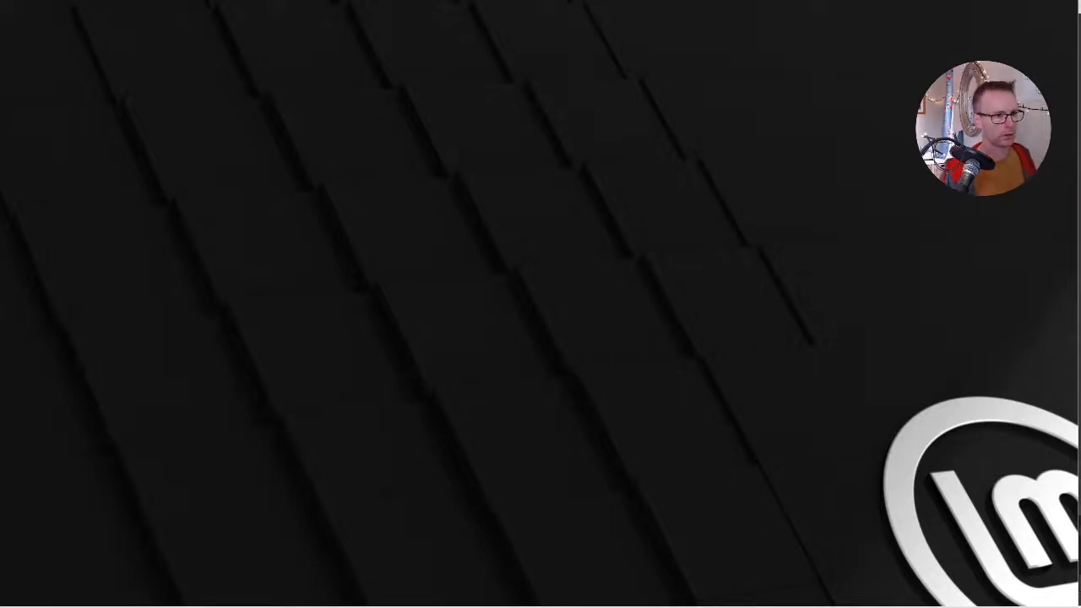
pyautogui.press('super+e')
pyautogui.hotkey('alt', 'F4')
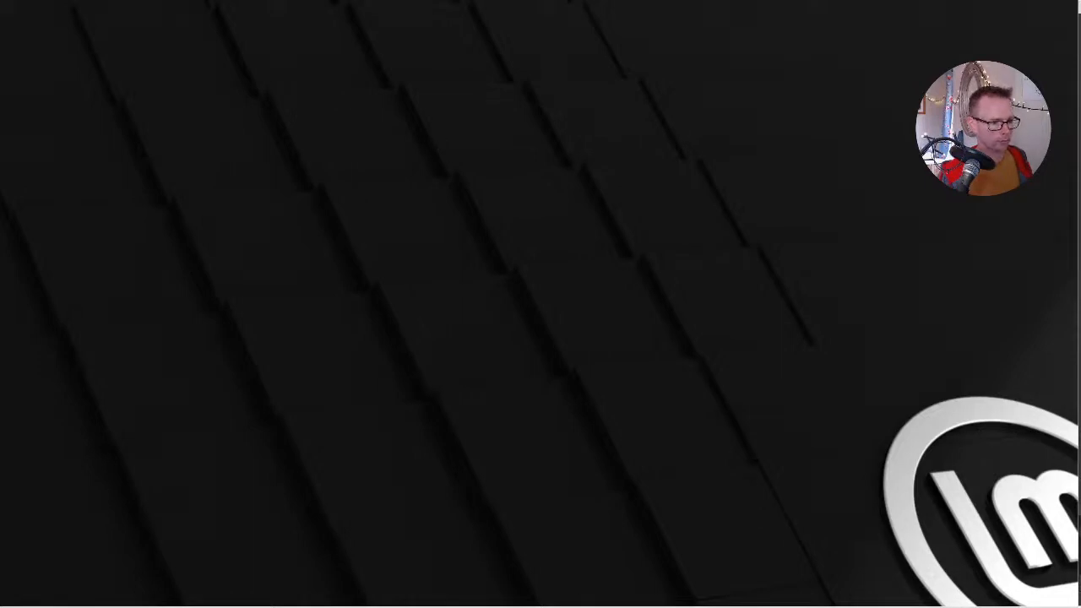
pyautogui.moveTo(1079, 253); pyautogui.dragTo(410, 149)
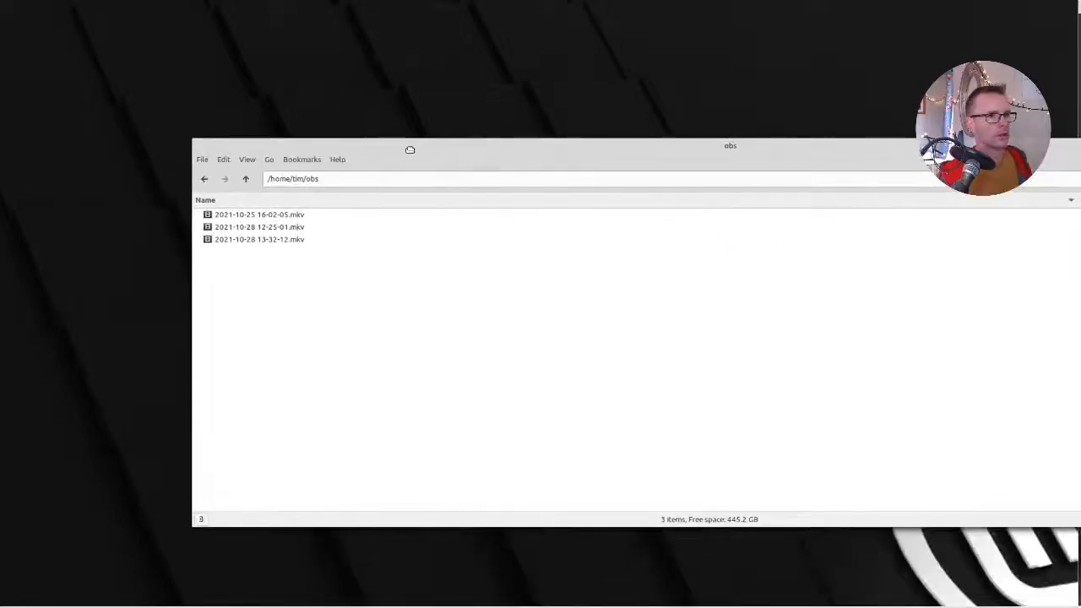
pyautogui.moveTo(194, 335); pyautogui.dragTo(545, 324)
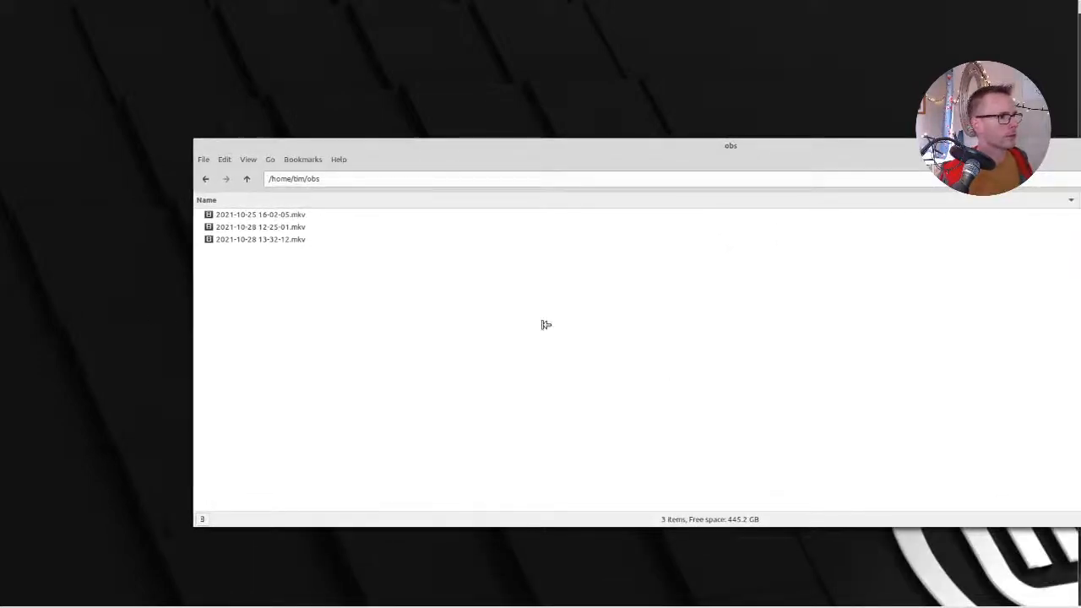
pyautogui.moveTo(758, 148); pyautogui.dragTo(423, 163)
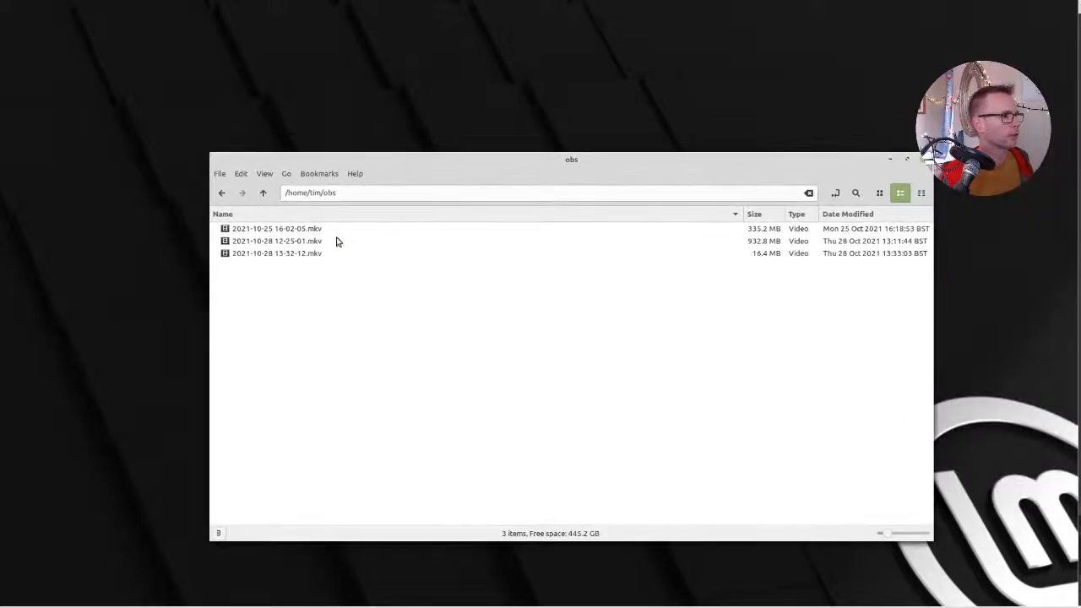
pyautogui.click(259, 242)
pyautogui.doubleClick(257, 241)
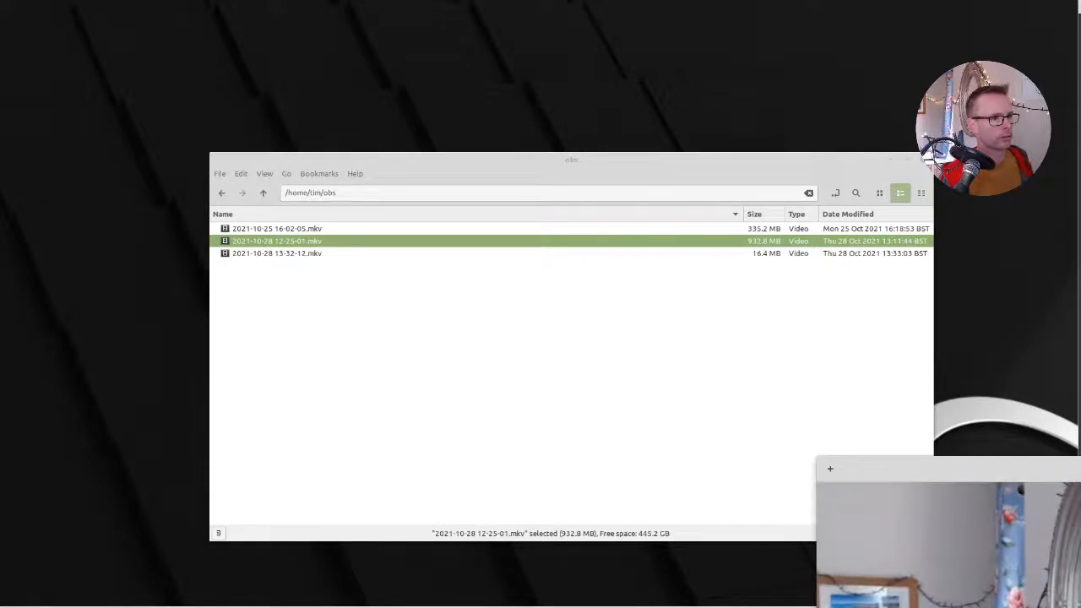
pyautogui.moveTo(1080, 469); pyautogui.dragTo(604, 137)
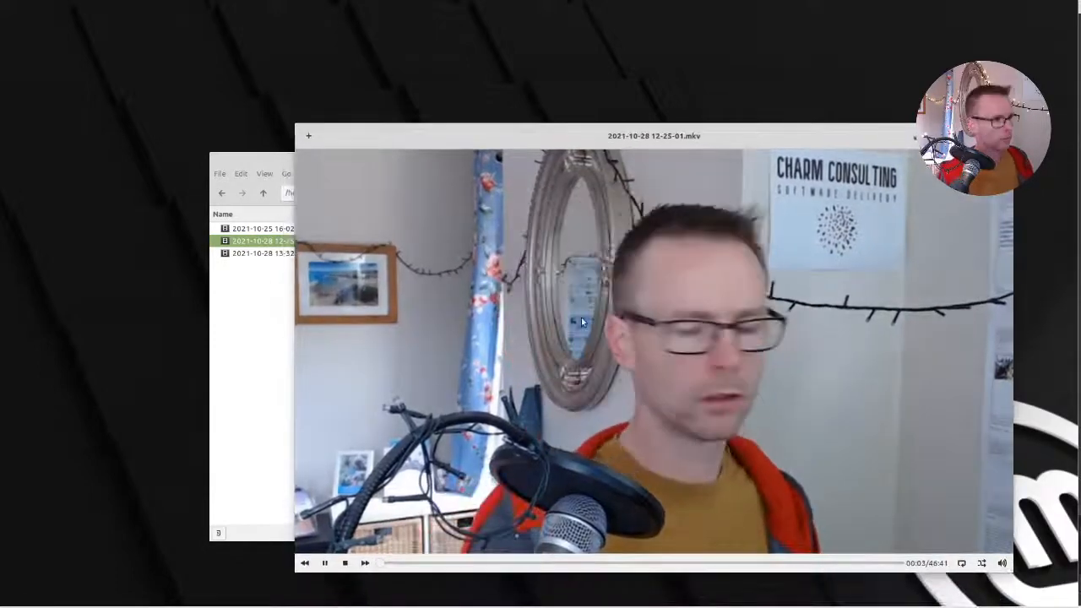
pyautogui.click(451, 562)
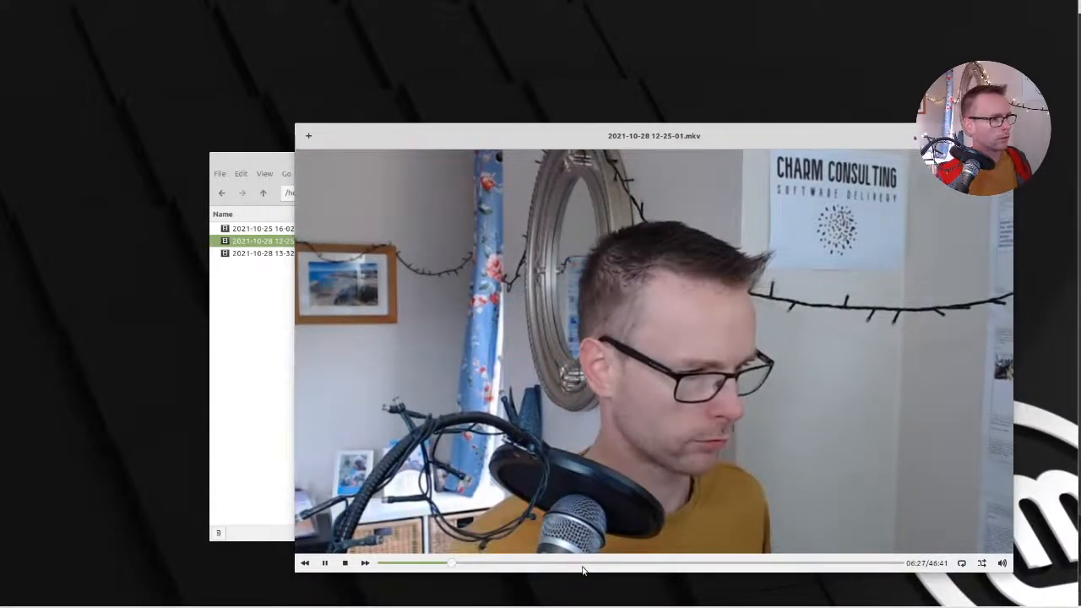
pyautogui.click(581, 563)
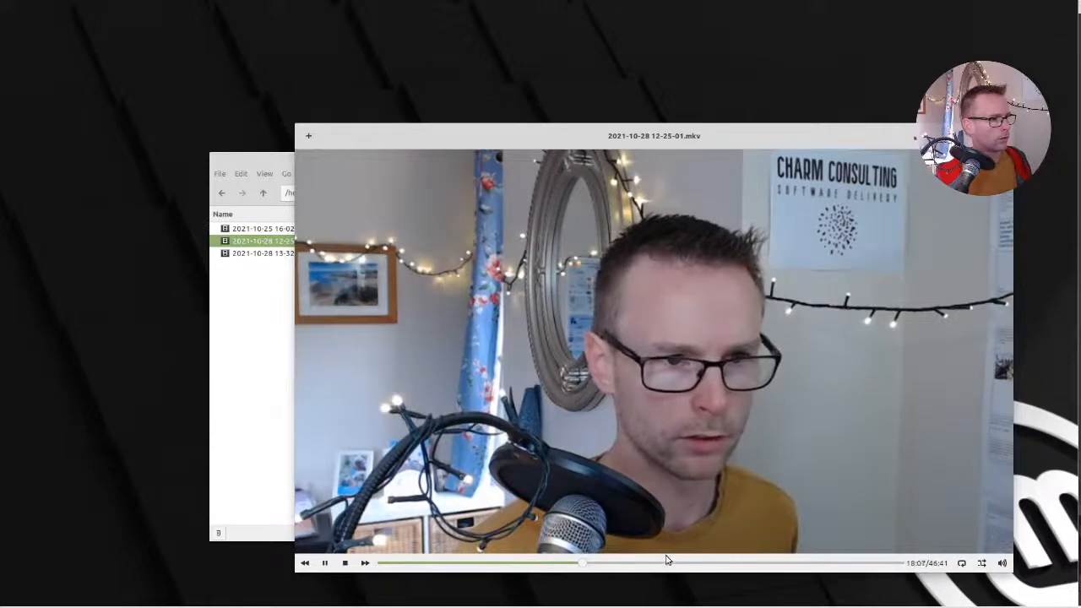
pyautogui.click(675, 562)
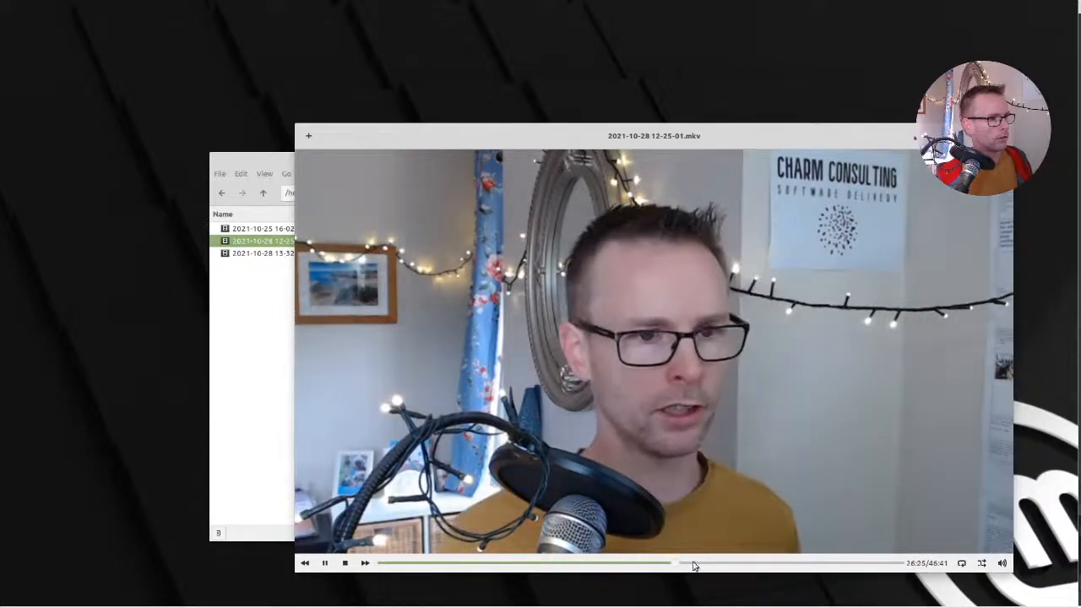
pyautogui.click(853, 563)
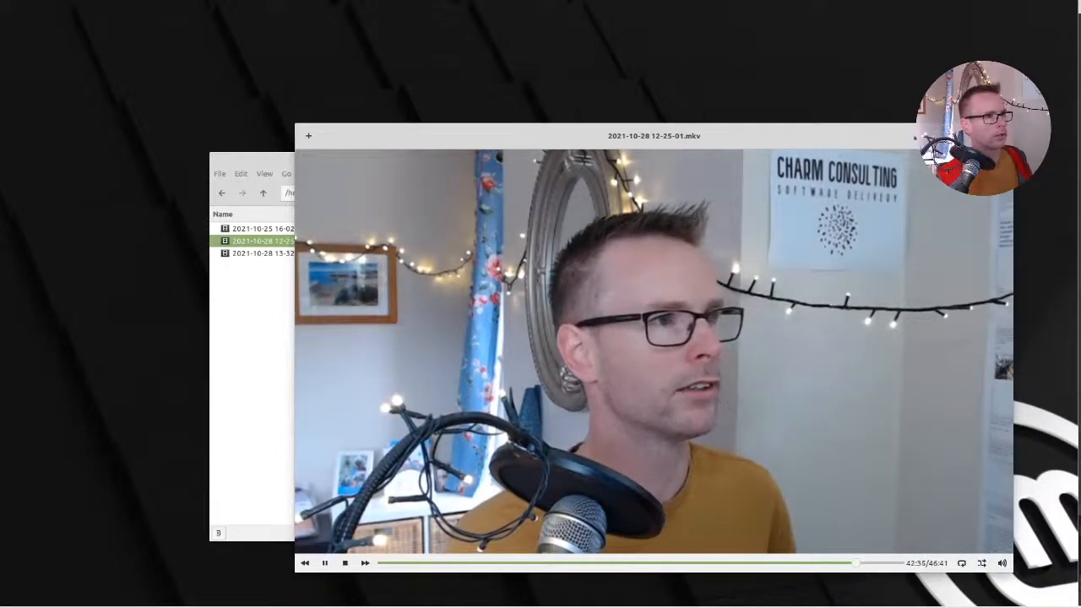
pyautogui.hotkey('alt', 'F4')
pyautogui.click(460, 313)
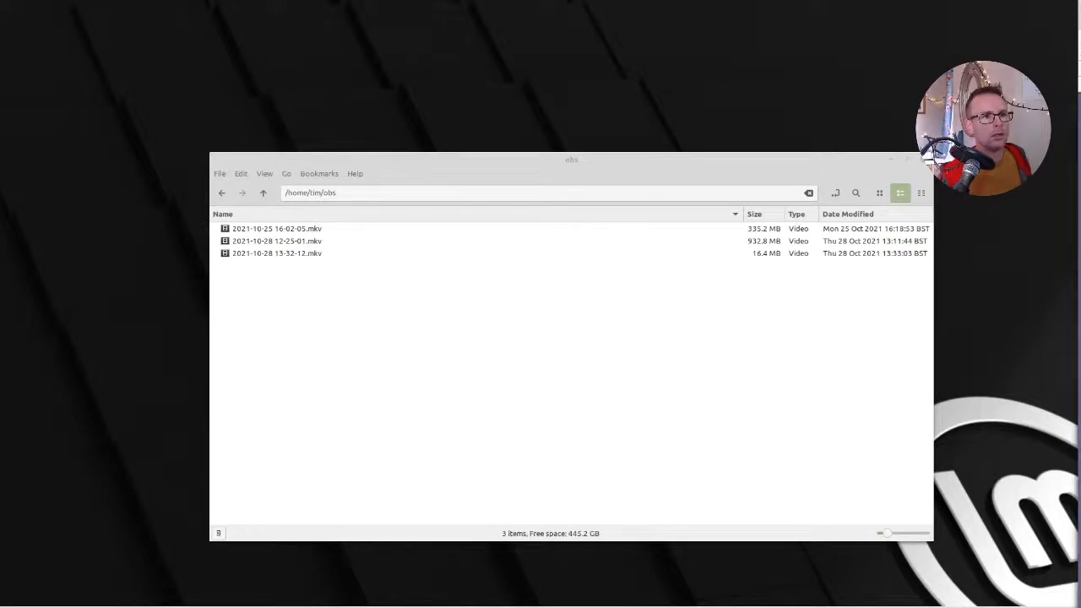
pyautogui.moveTo(1080, 7); pyautogui.dragTo(2, 2)
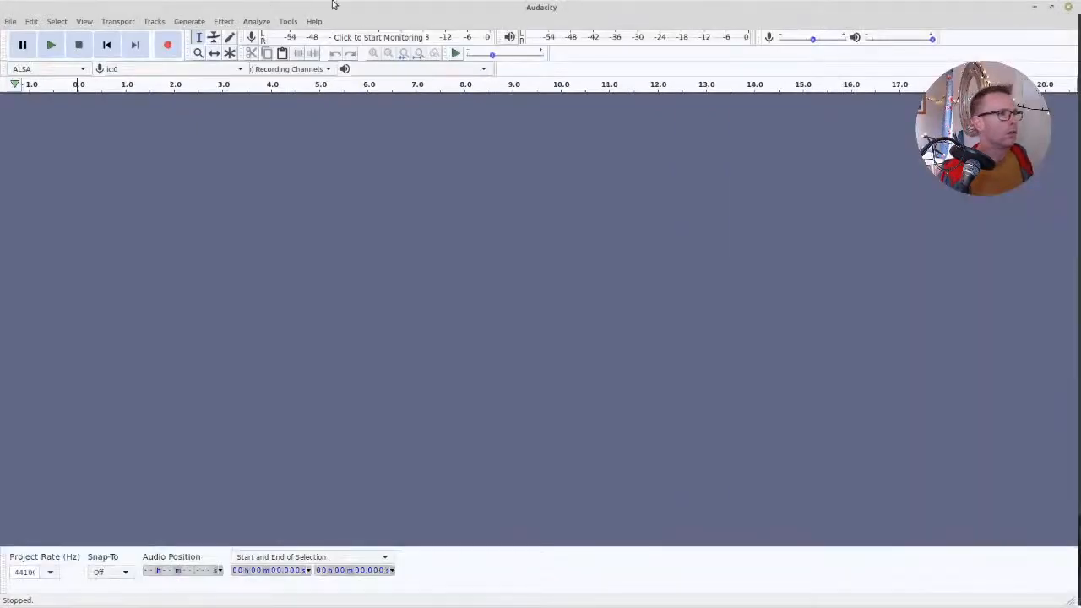
pyautogui.hotkey('alt', 'Tab')
pyautogui.click(372, 268)
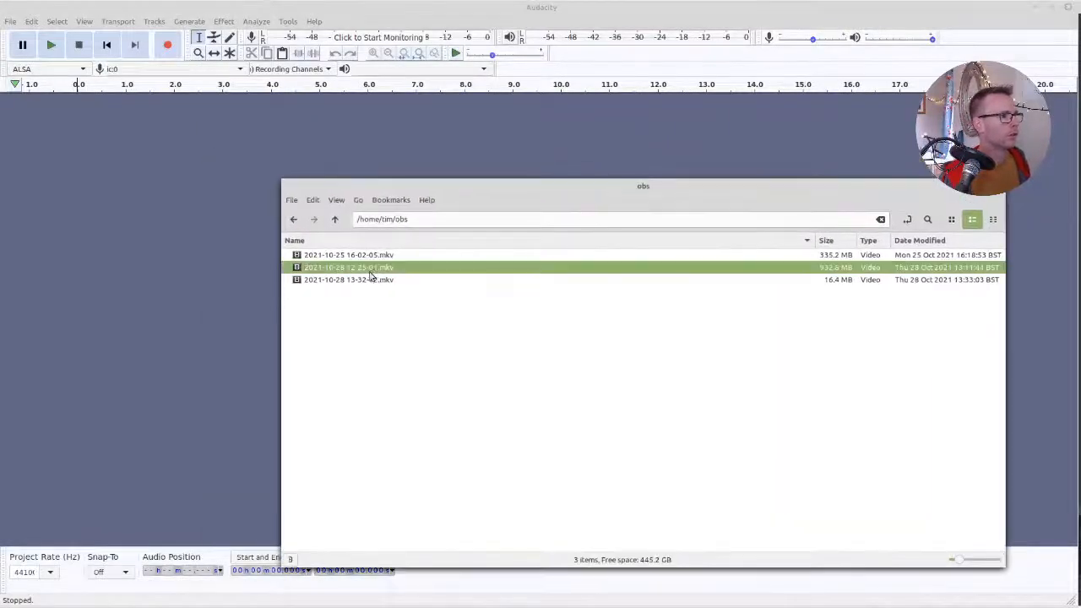
pyautogui.middleClick(521, 184)
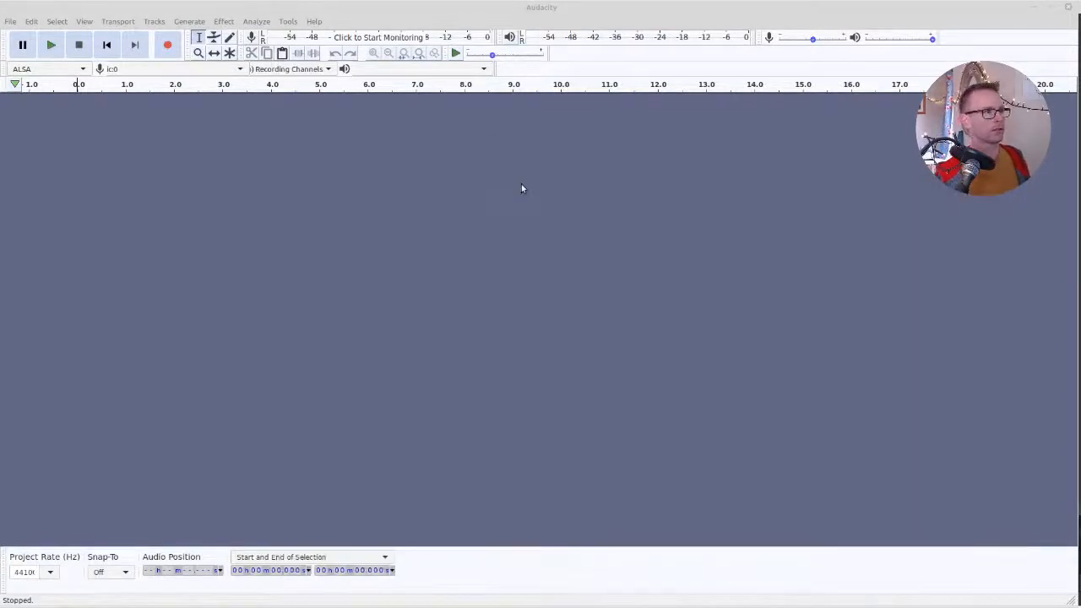
pyautogui.middleClick(542, 4)
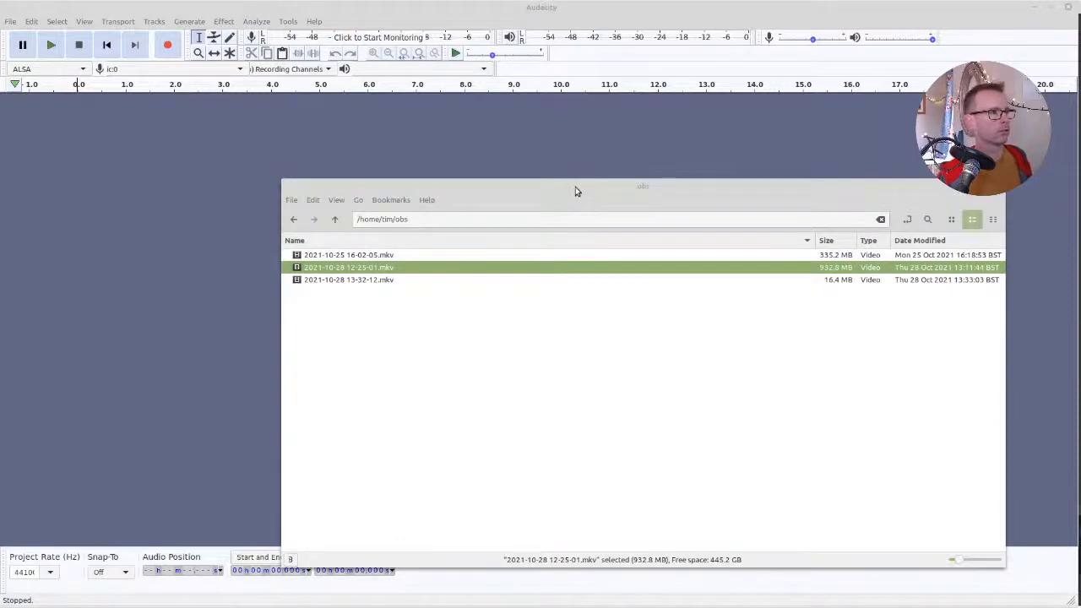
pyautogui.moveTo(378, 269); pyautogui.dragTo(89, 253)
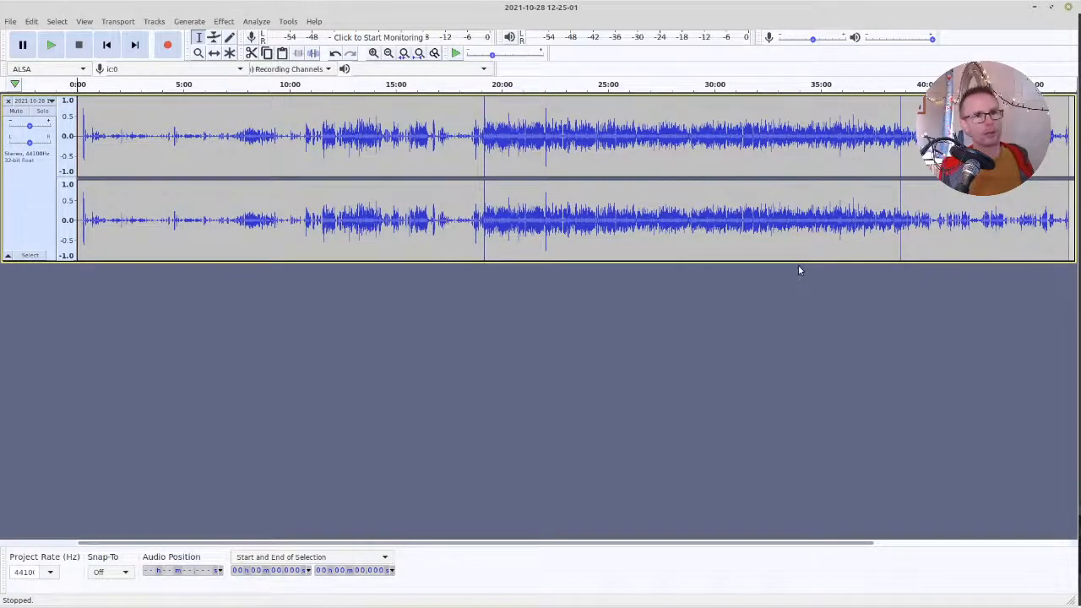
# Trim the recording by deleting everything before about 17:40, and everything after about 20:12 on the shortened track
pyautogui.moveTo(484, 135); pyautogui.dragTo(498, 135)
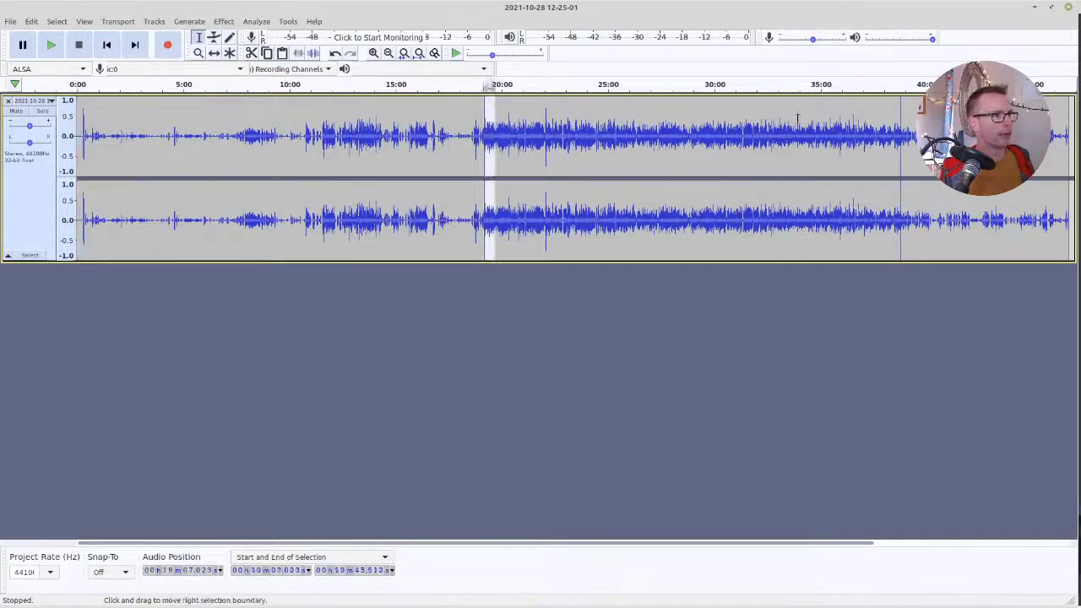
pyautogui.click(900, 120)
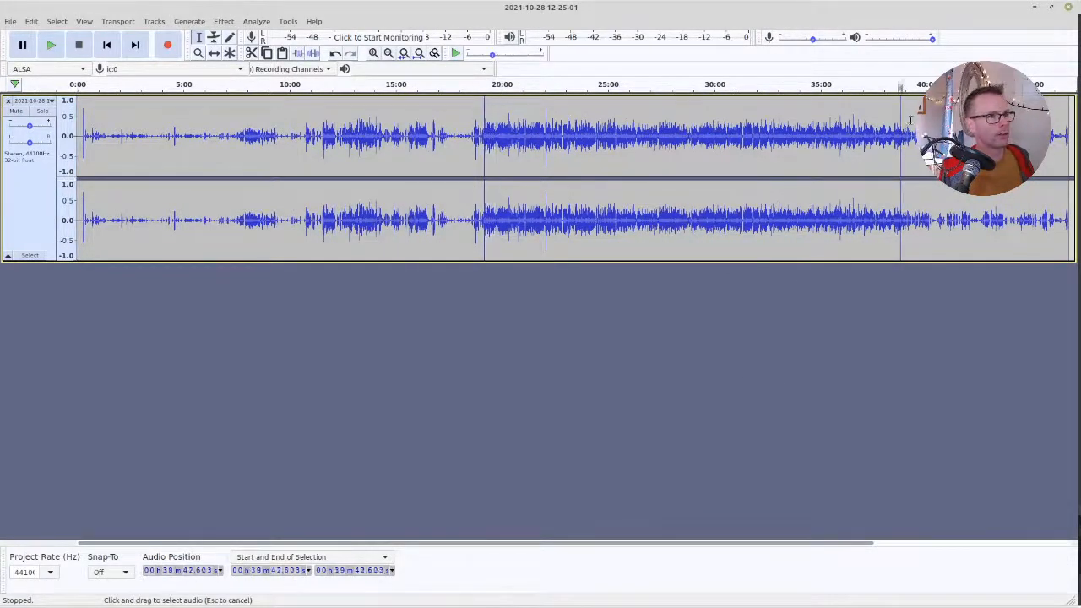
pyautogui.click(452, 184)
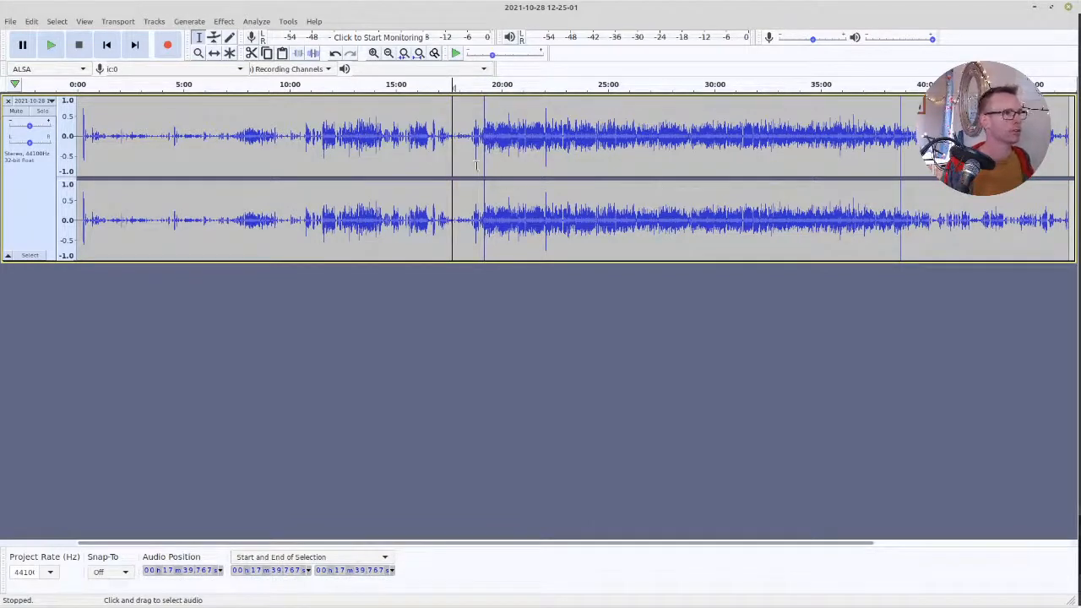
pyautogui.hotkey('shift', 'Home')
pyautogui.press('Delete')
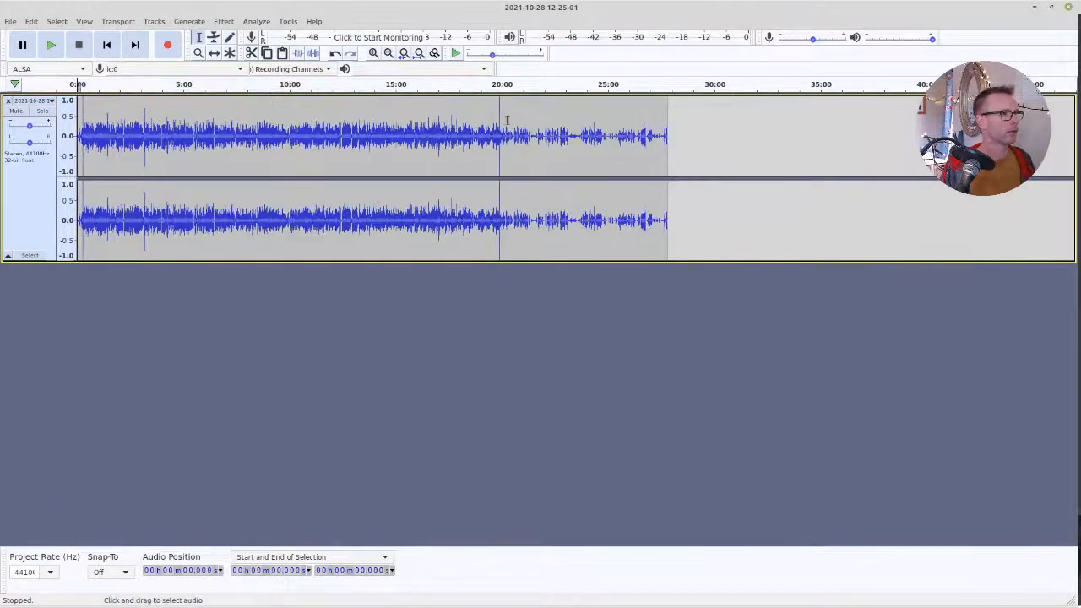
pyautogui.moveTo(505, 148); pyautogui.dragTo(921, 149)
pyautogui.press('Delete')
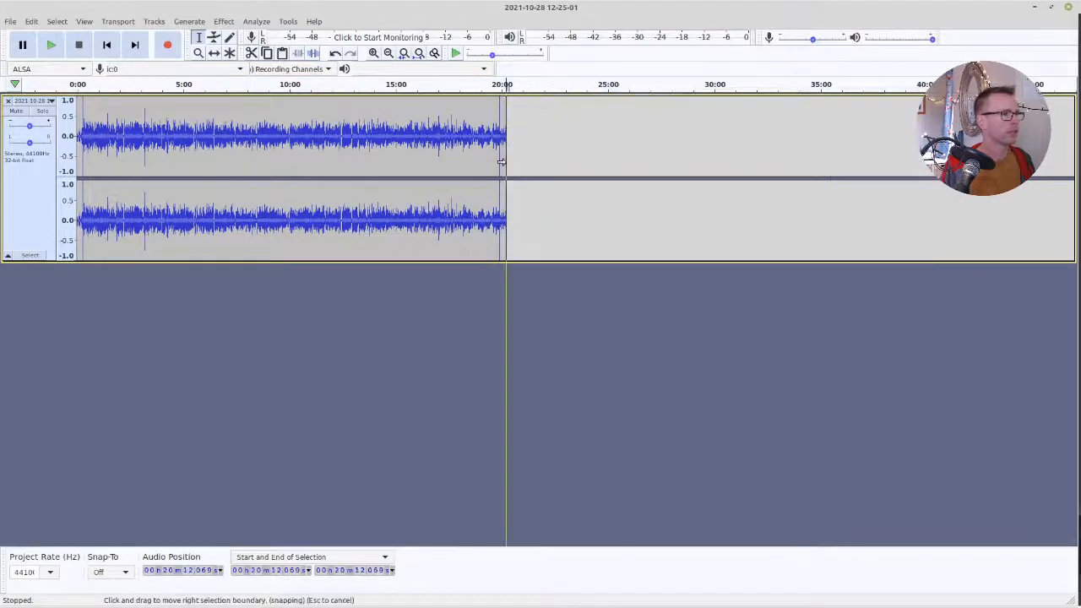
# Bring the ssbf-podcast folder window over Audacity and create a new folder named 18 in it
pyautogui.click(520, 465)
pyautogui.hotkey('alt', 'Tab')
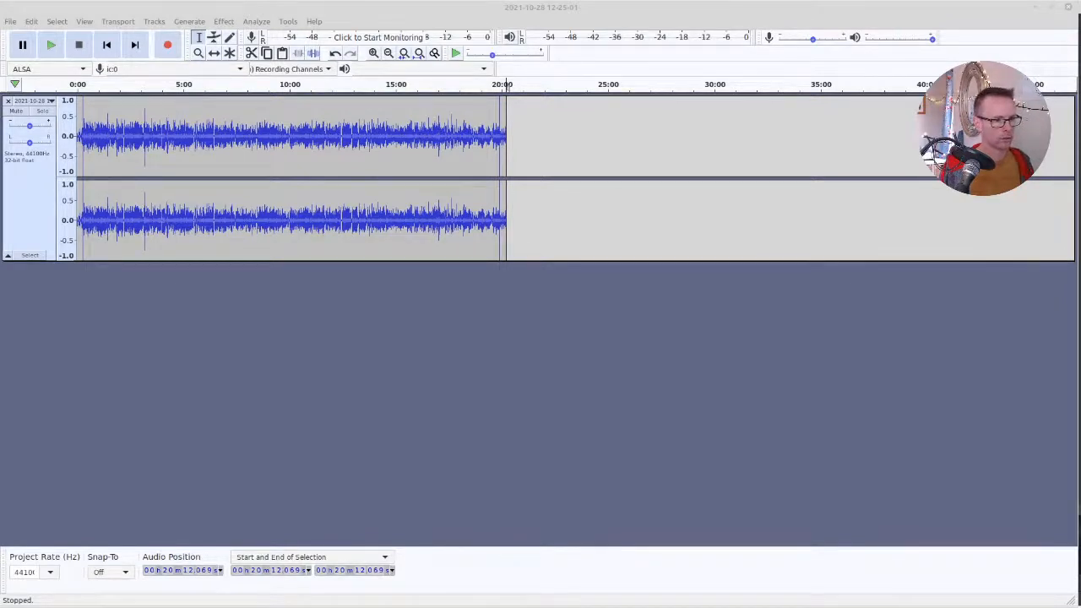
pyautogui.moveTo(601, 607); pyautogui.dragTo(616, 178)
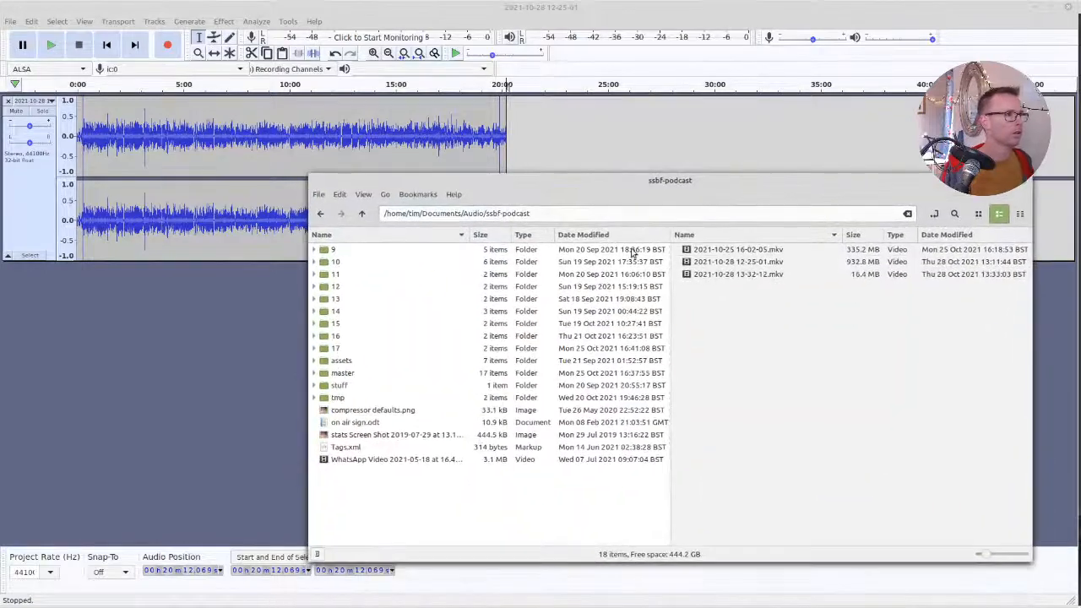
pyautogui.click(355, 349)
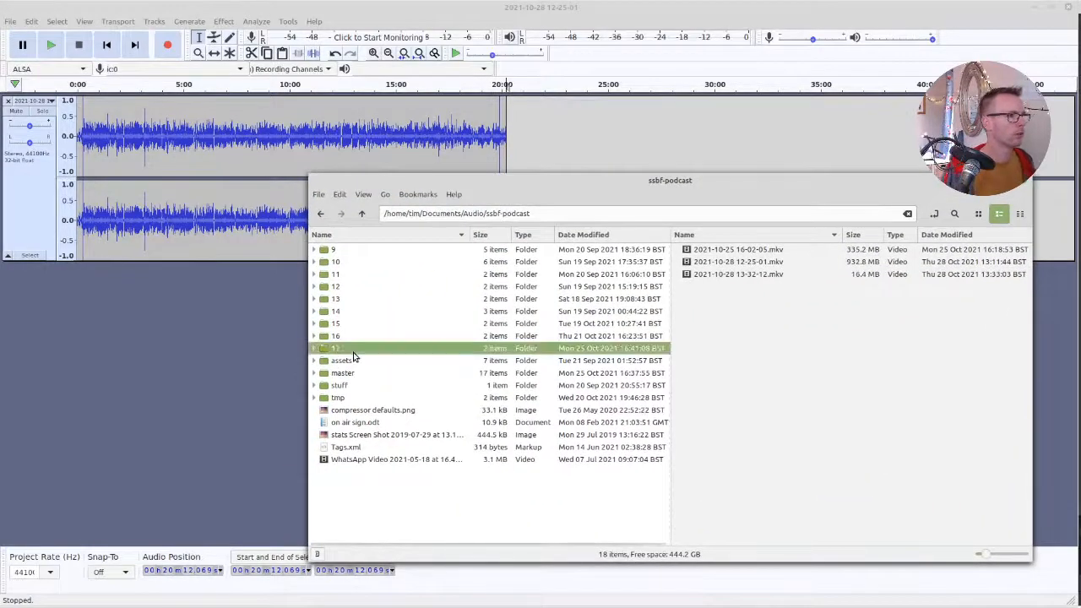
pyautogui.click(382, 495)
pyautogui.hotkey('ctrl', 'shift', 'n')
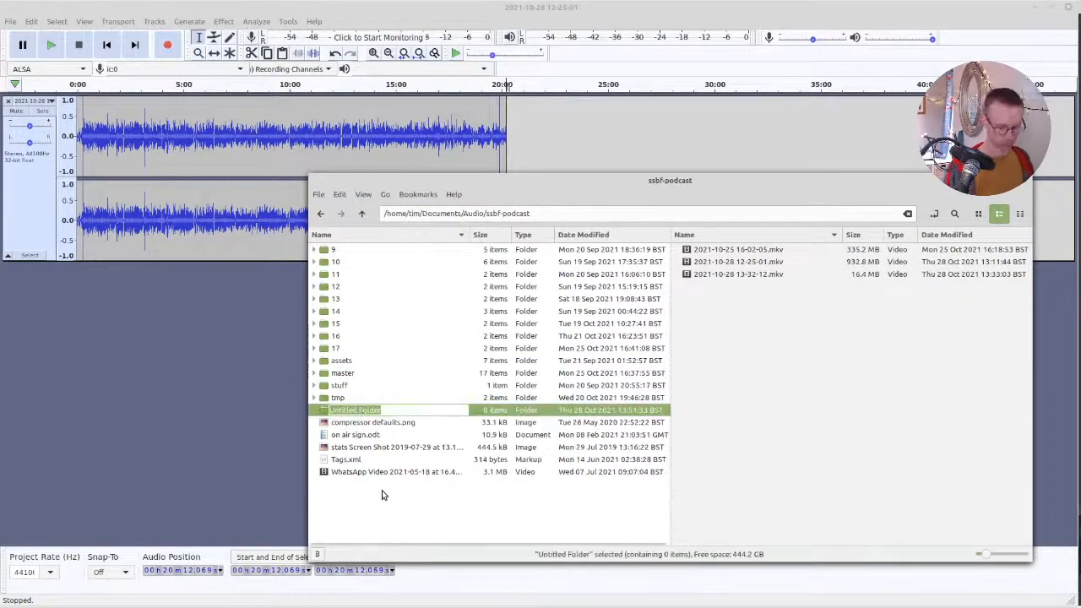
pyautogui.write('18')
pyautogui.press('Return')
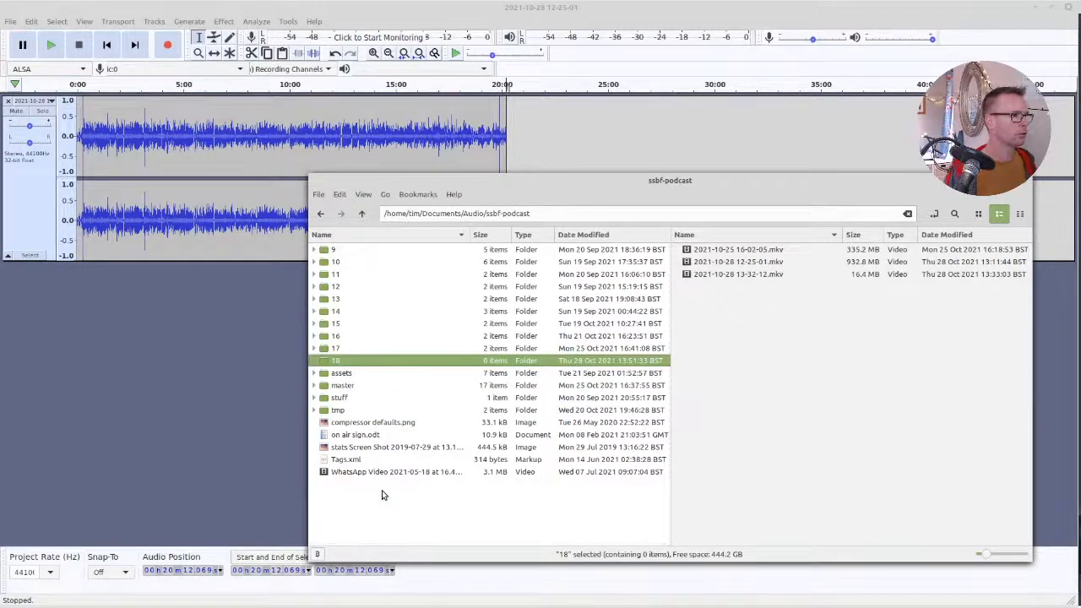
# Import intro-music.flac and outro-music.flac from the assets folder into the Audacity project as separate tracks
pyautogui.click(313, 373)
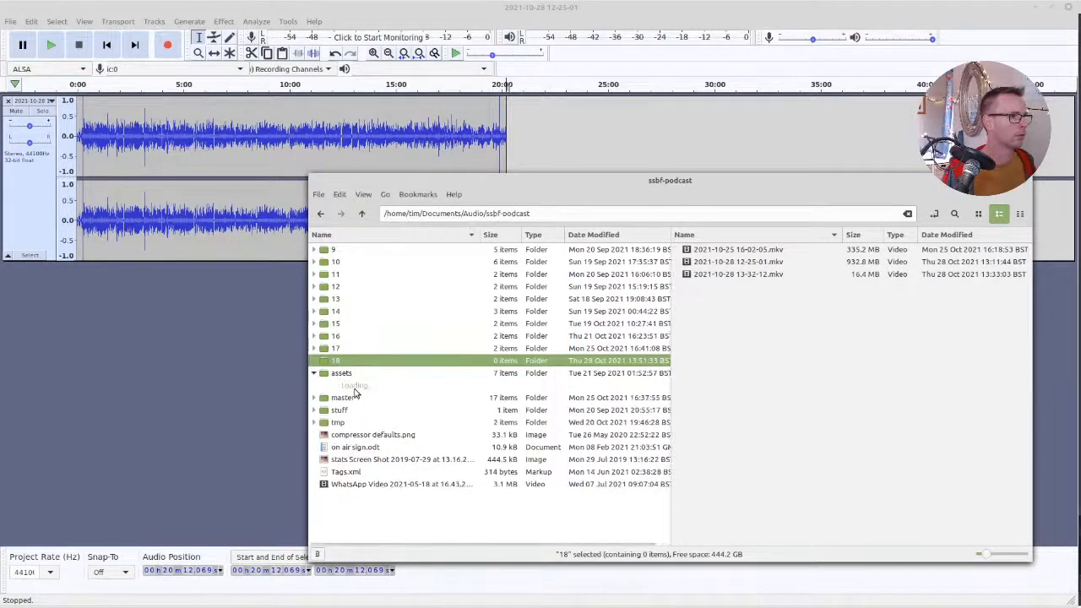
pyautogui.click(377, 423)
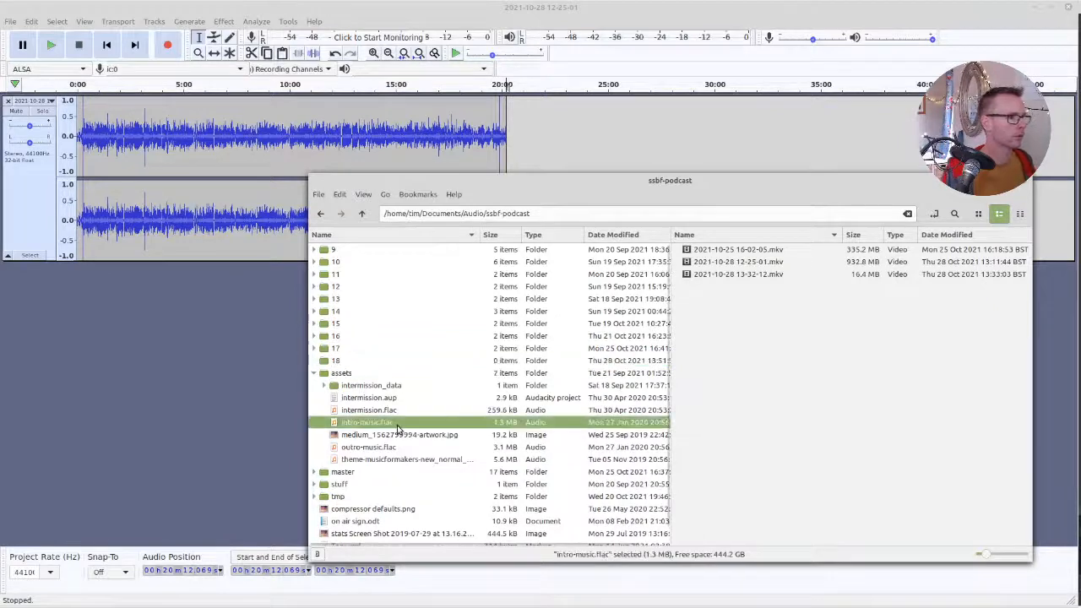
pyautogui.keyDown('ctrl'); pyautogui.click(374, 448); pyautogui.keyUp('ctrl')
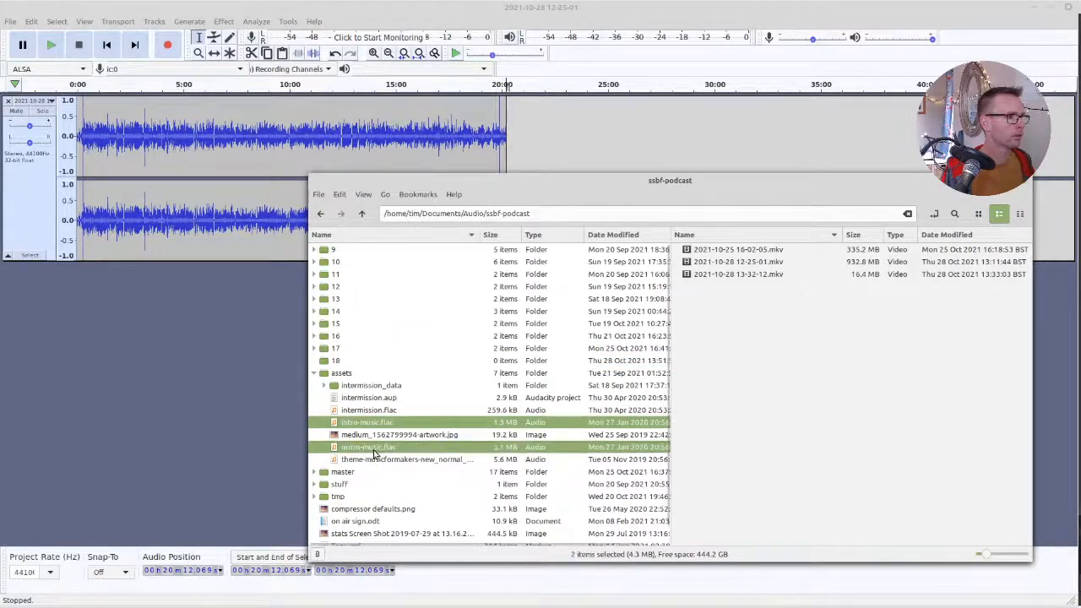
pyautogui.moveTo(135, 341); pyautogui.dragTo(132, 339)
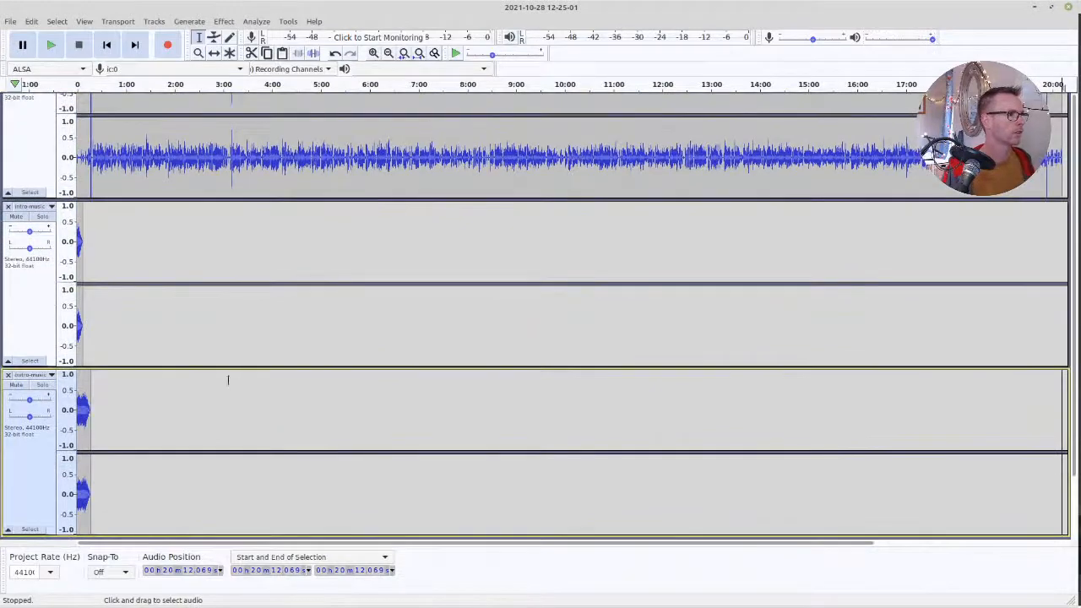
# Shift the outro music clip with the Time Shift Tool so it starts just after the recording's end at about 20:12
pyautogui.scroll(2, 221, 367)
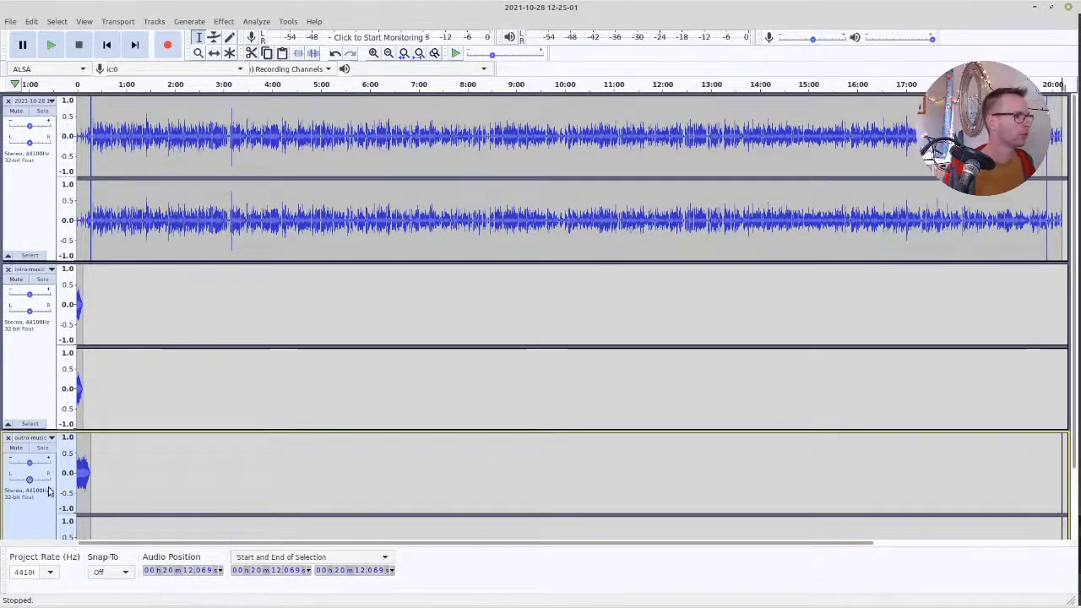
pyautogui.click(214, 52)
pyautogui.hotkey('ctrl', '3')
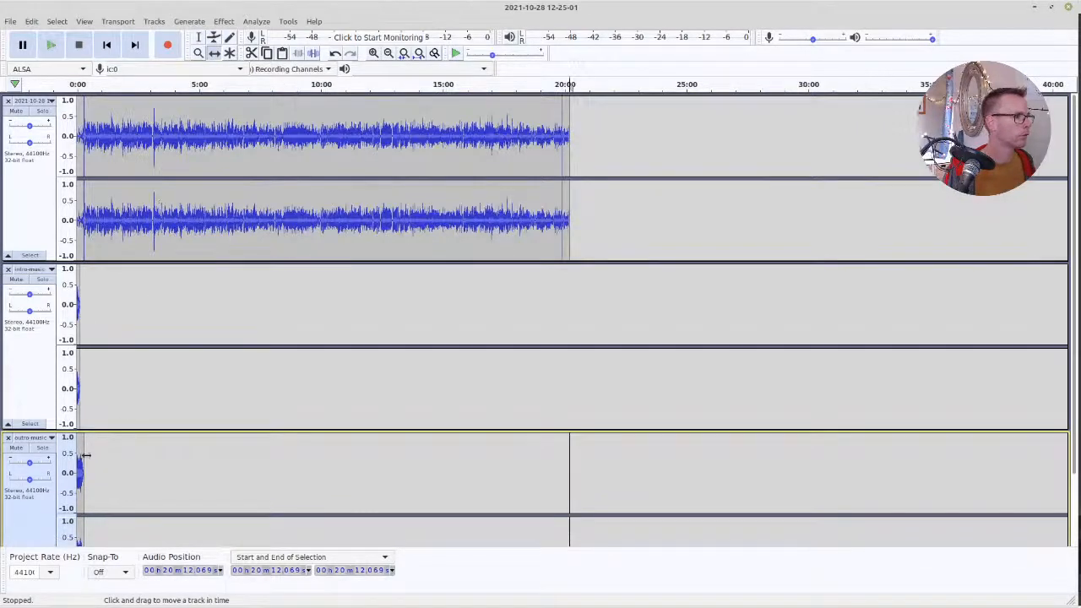
pyautogui.moveTo(77, 461); pyautogui.dragTo(572, 476)
pyautogui.scroll(-2, 312, 447)
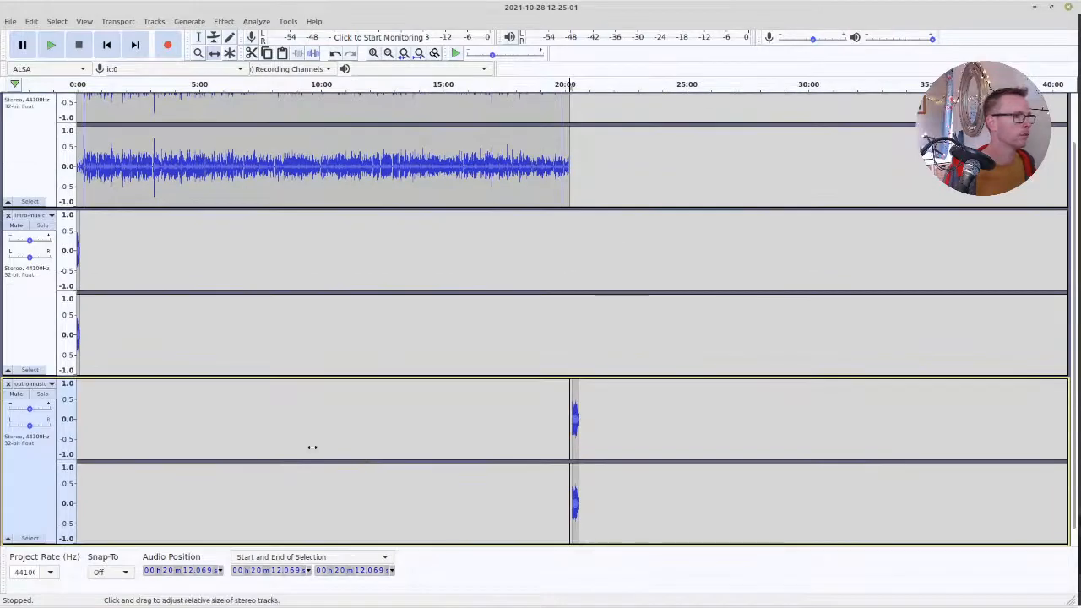
pyautogui.scroll(2, 96, 186)
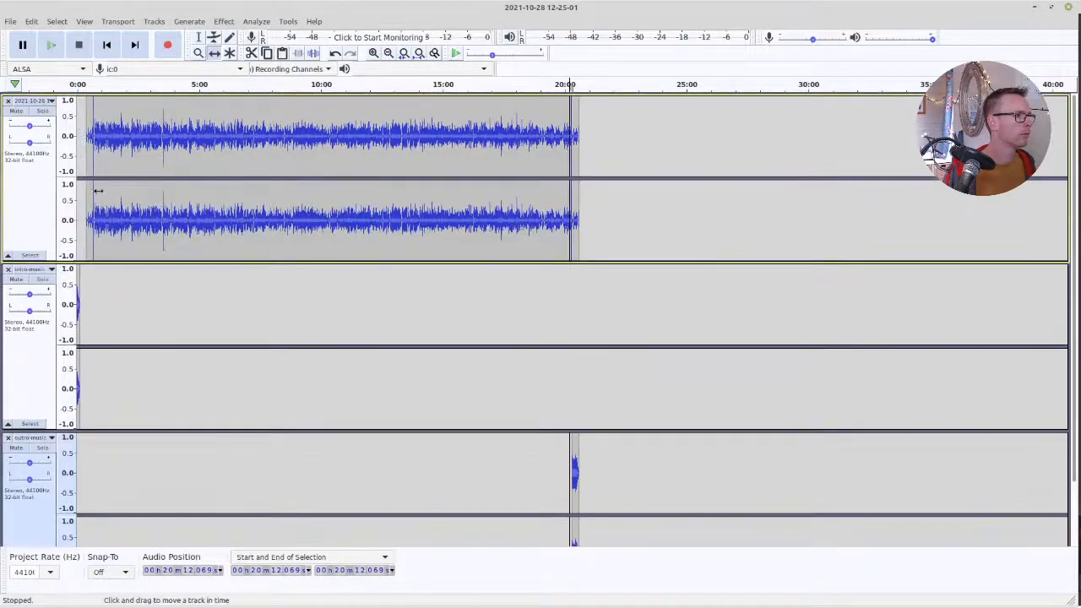
# Listen to the recording's opening from about 23 s and delete everything on its track before about 42.5 s
pyautogui.scroll(3, 94, 187)
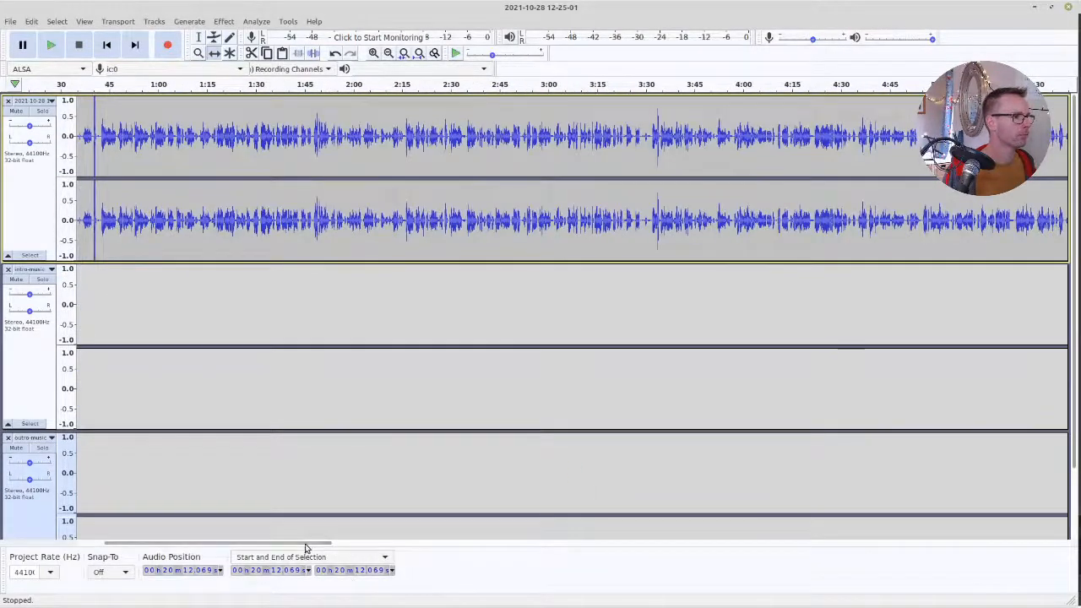
pyautogui.moveTo(309, 545); pyautogui.dragTo(82, 545)
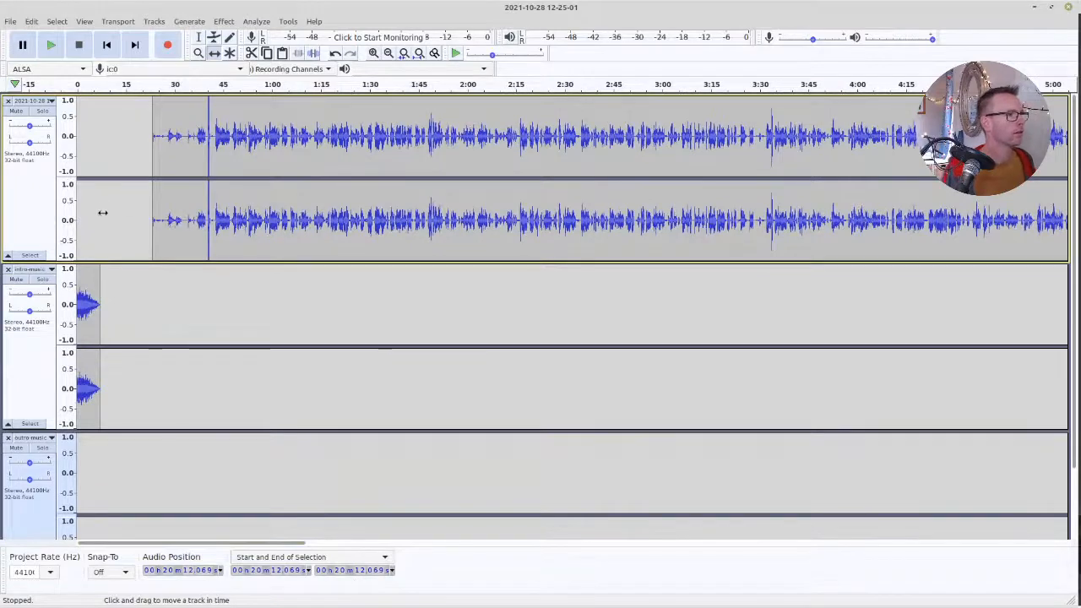
pyautogui.scroll(1, 147, 216)
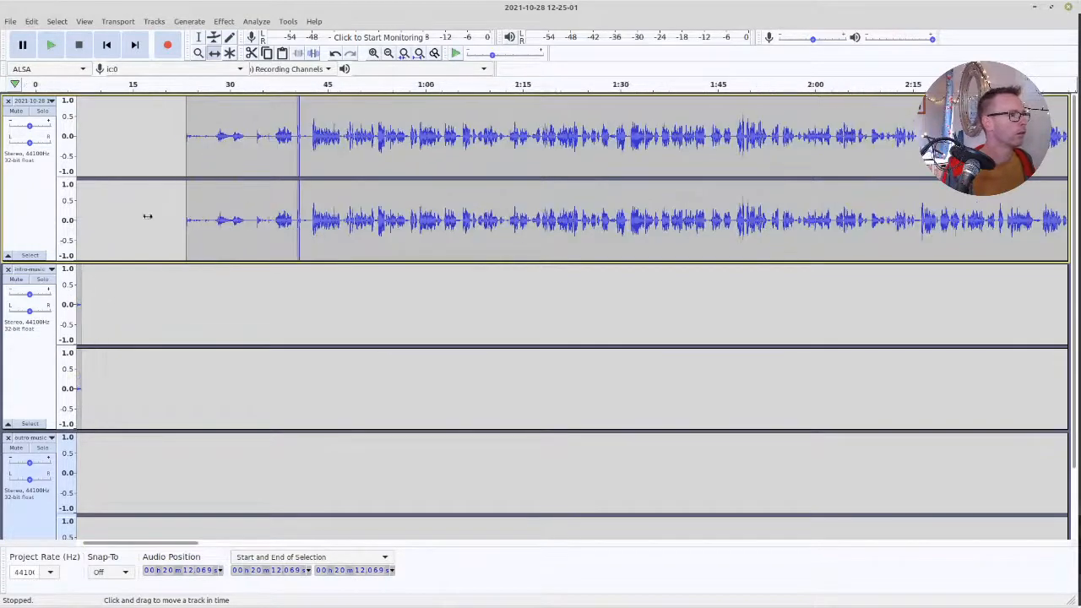
pyautogui.click(198, 37)
pyautogui.click(151, 161)
pyautogui.press('space')
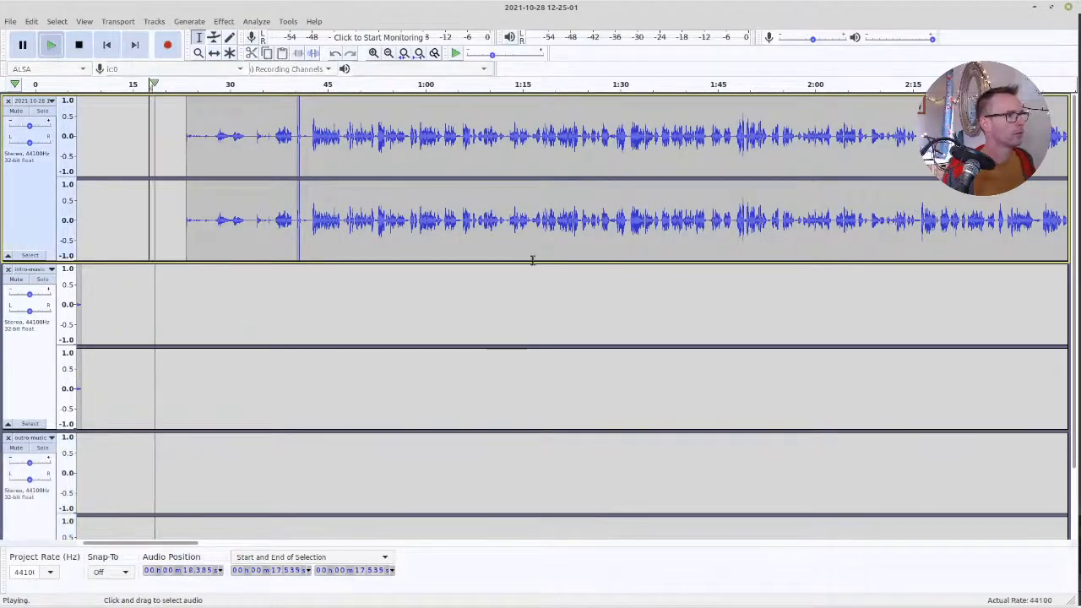
pyautogui.click(184, 161)
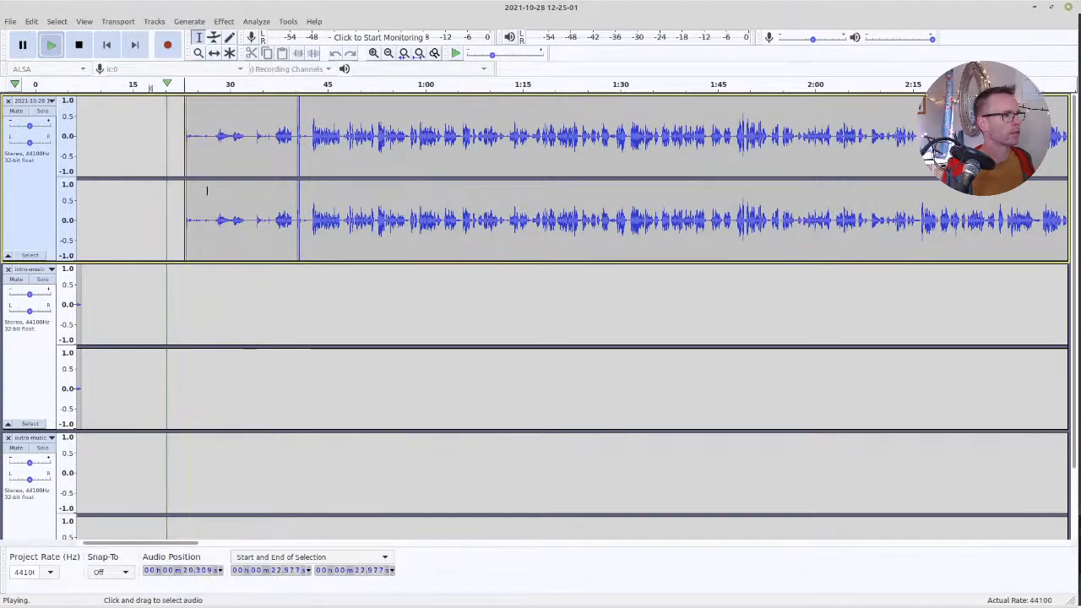
pyautogui.press('space')
pyautogui.press('space')
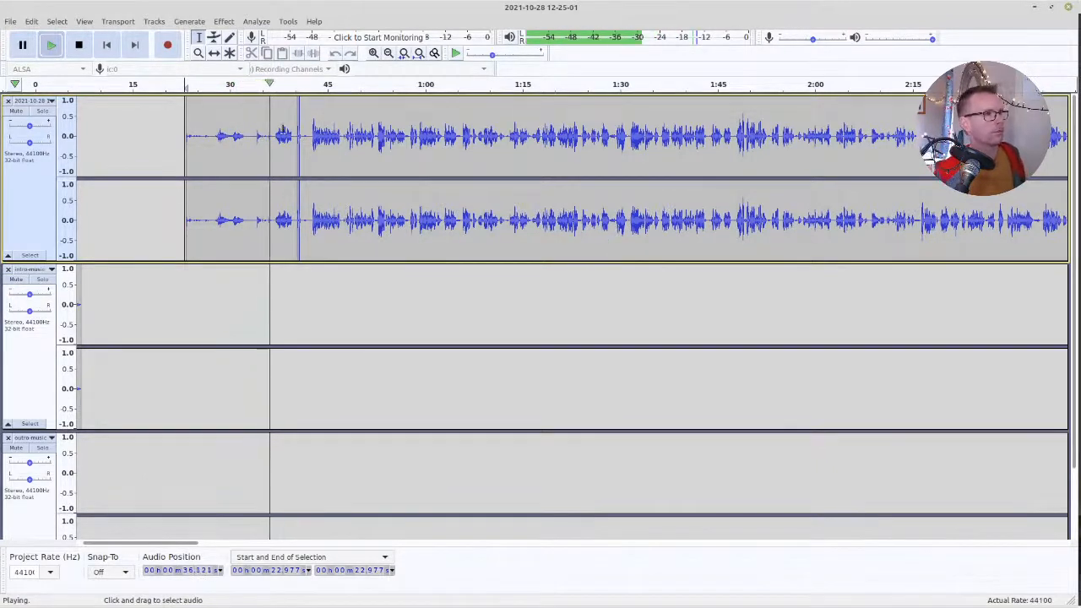
pyautogui.keyDown('ctrl'); pyautogui.scroll(2, 280, 166); pyautogui.keyUp('ctrl')
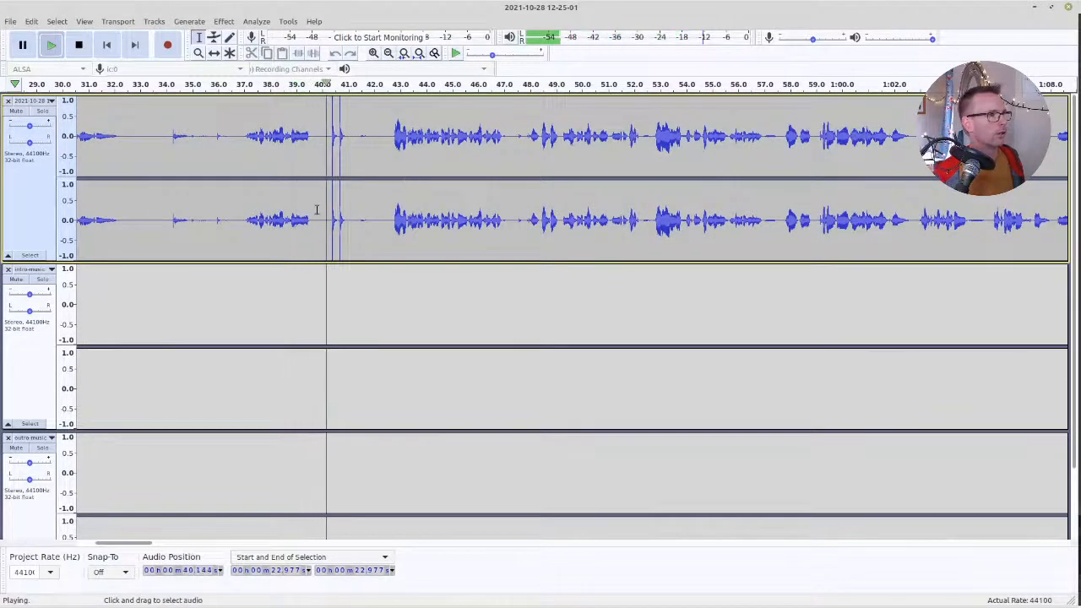
pyautogui.click(387, 185)
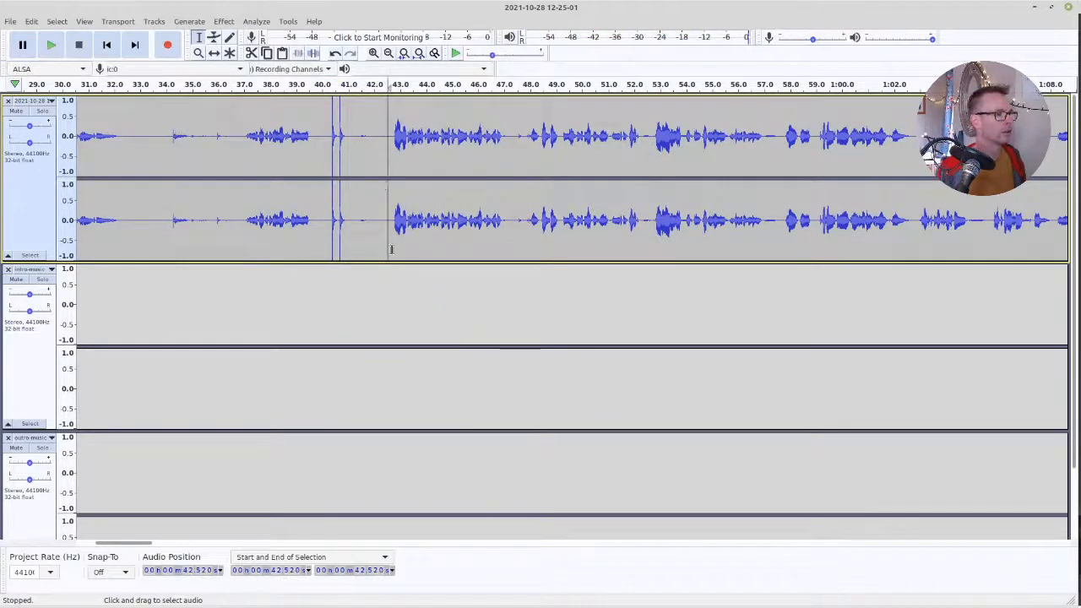
pyautogui.press('Home')
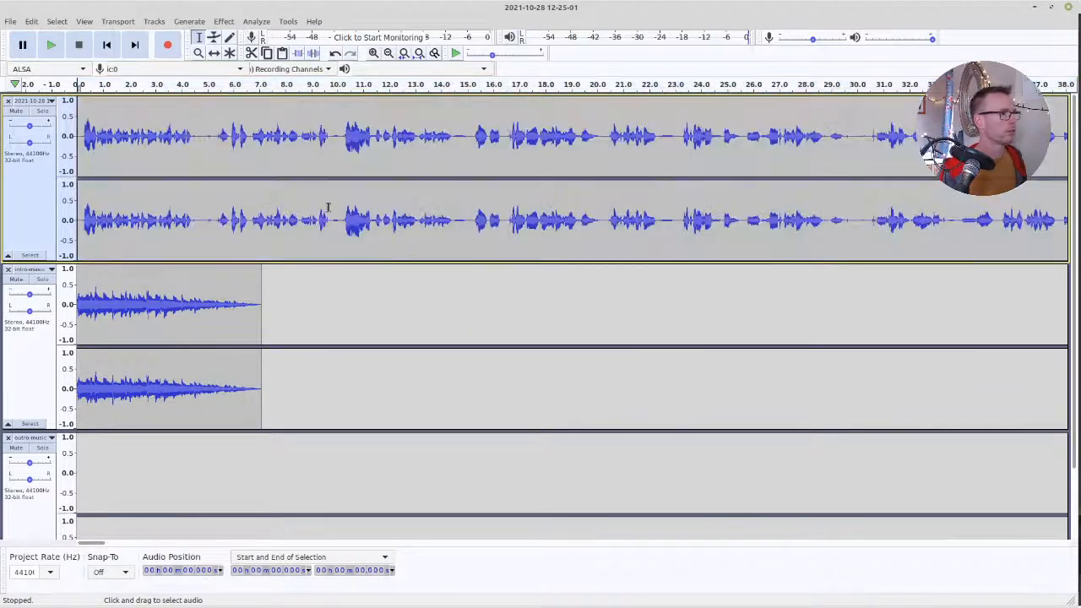
# Shift the recording clip with the Time Shift Tool to start at about 6.2 s, overlapping the end of the intro music
pyautogui.click(214, 53)
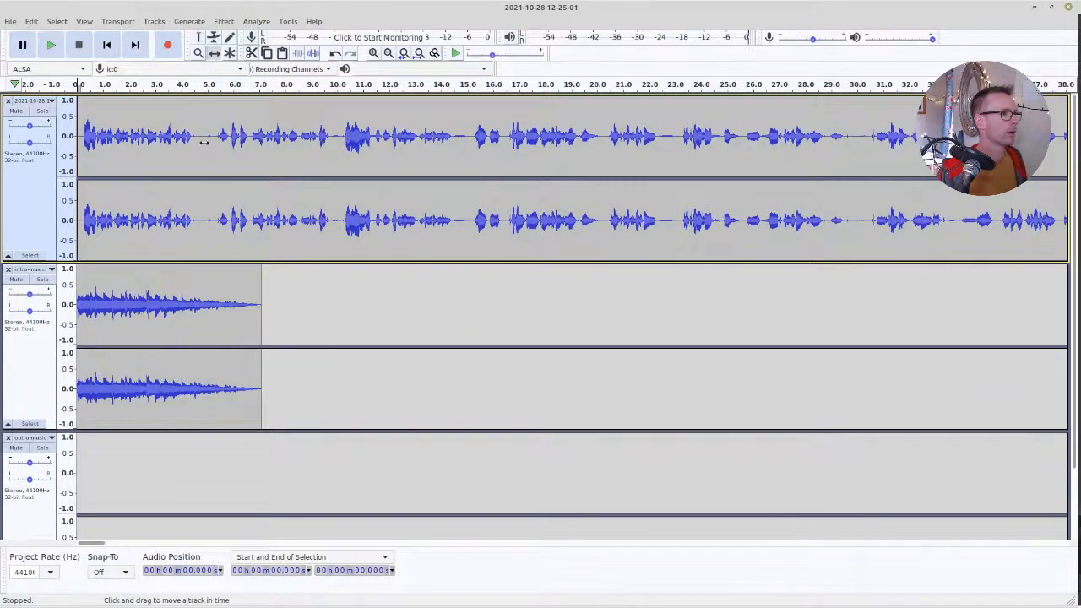
pyautogui.moveTo(173, 146); pyautogui.dragTo(334, 185)
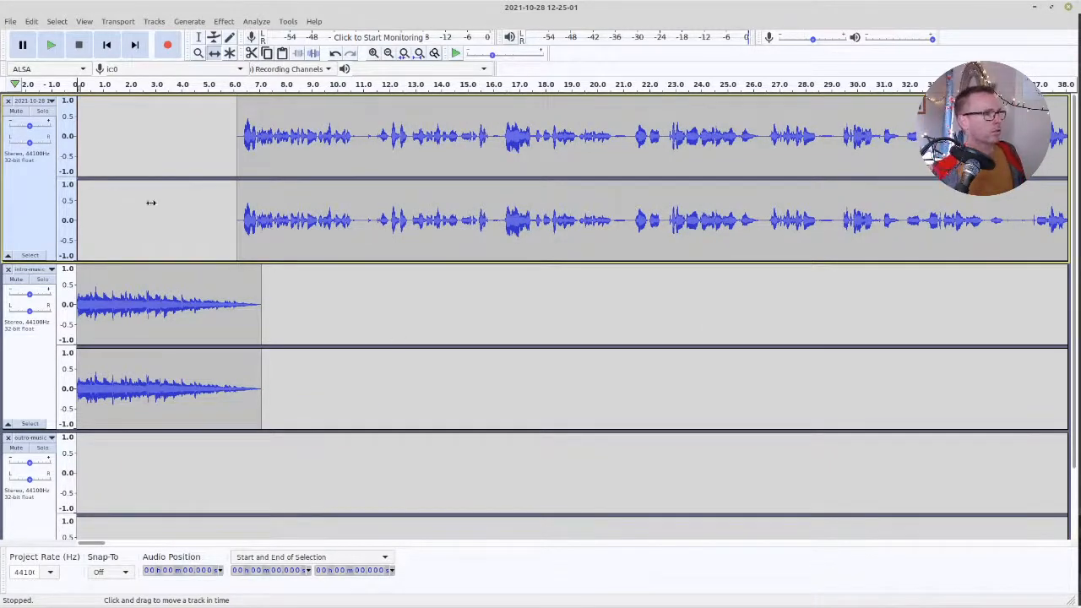
pyautogui.scroll(-6, 124, 199)
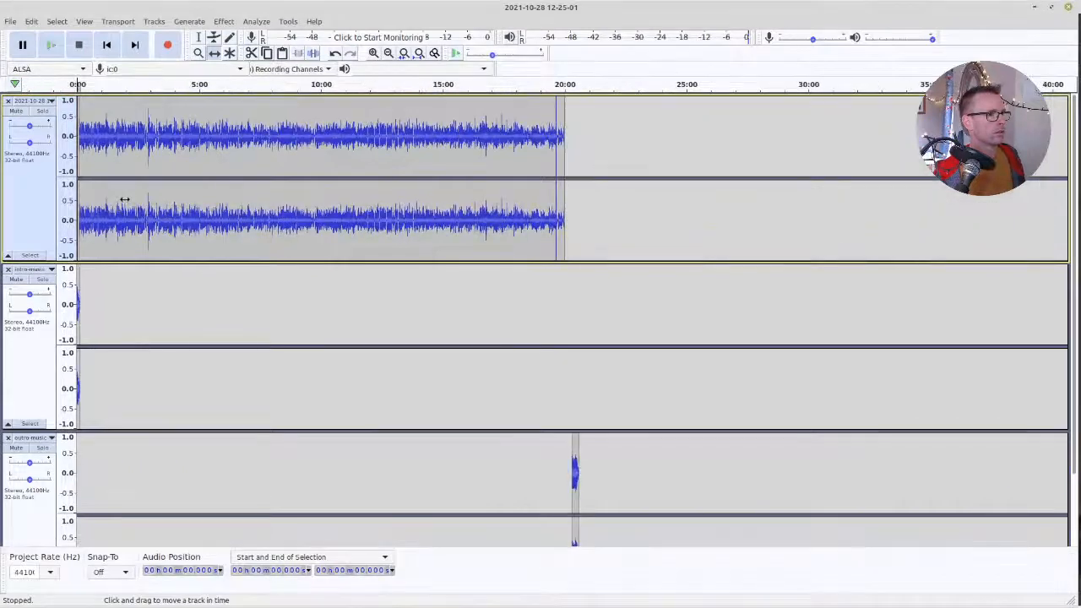
# Listen to the recording's closing from about 19:37 and delete everything from about 19:40 to its end
pyautogui.scroll(4, 560, 176)
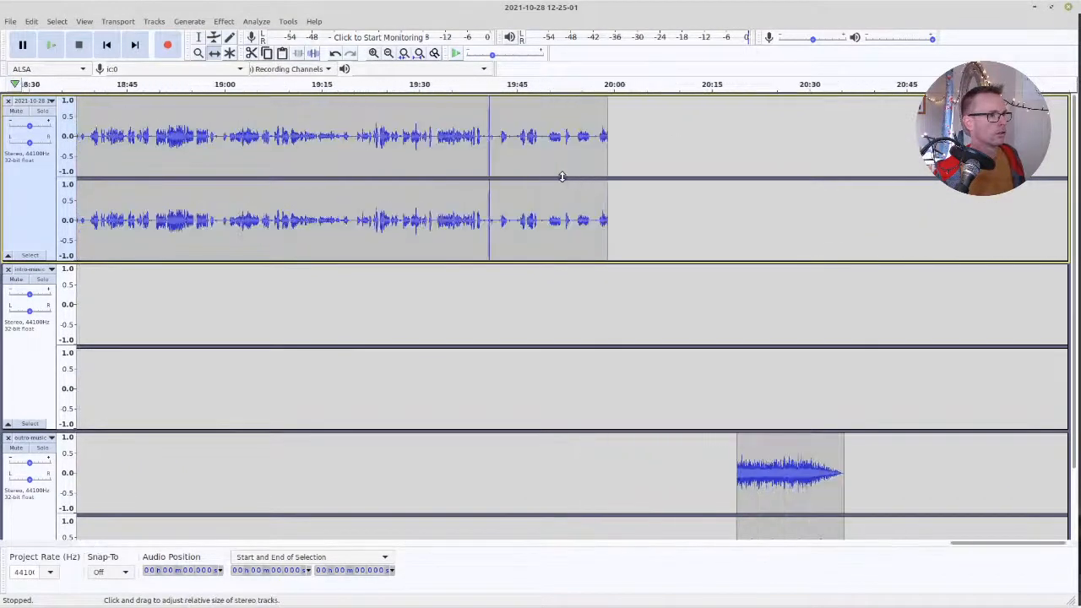
pyautogui.click(198, 37)
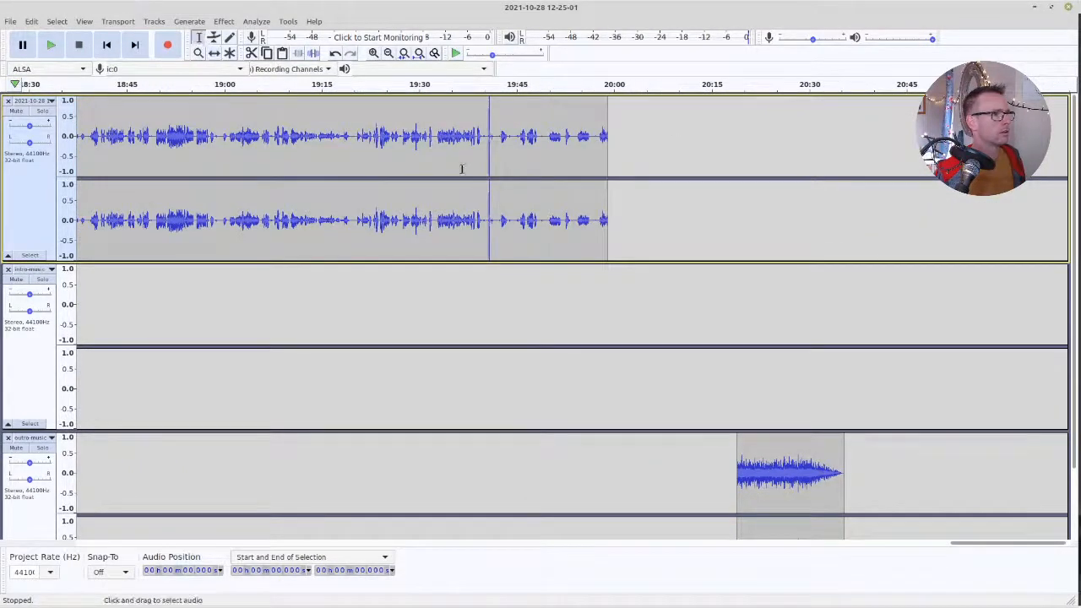
pyautogui.click(478, 165)
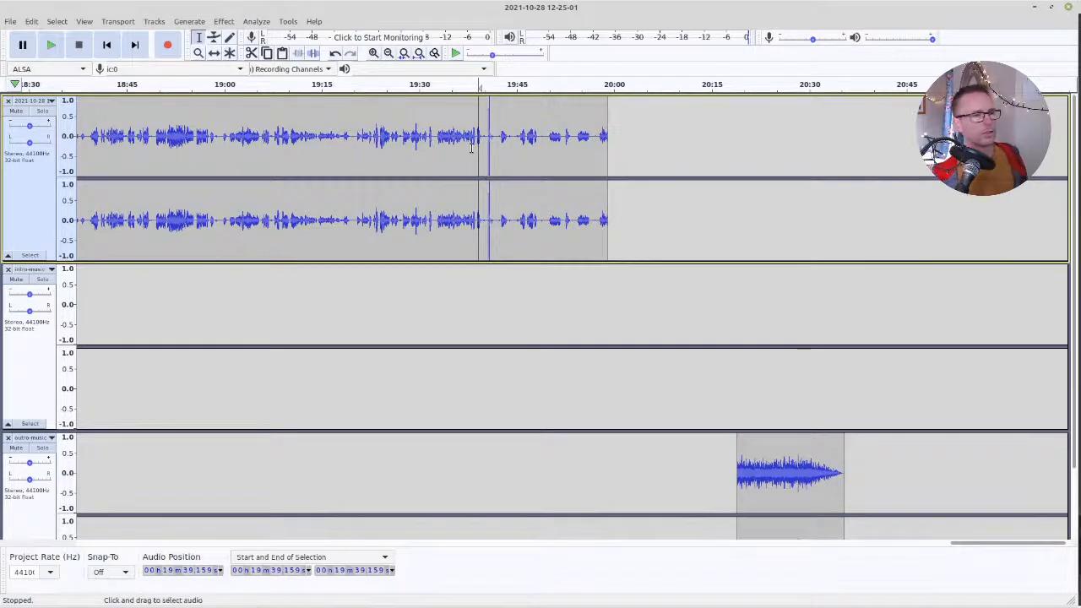
pyautogui.click(464, 150)
pyautogui.press('space')
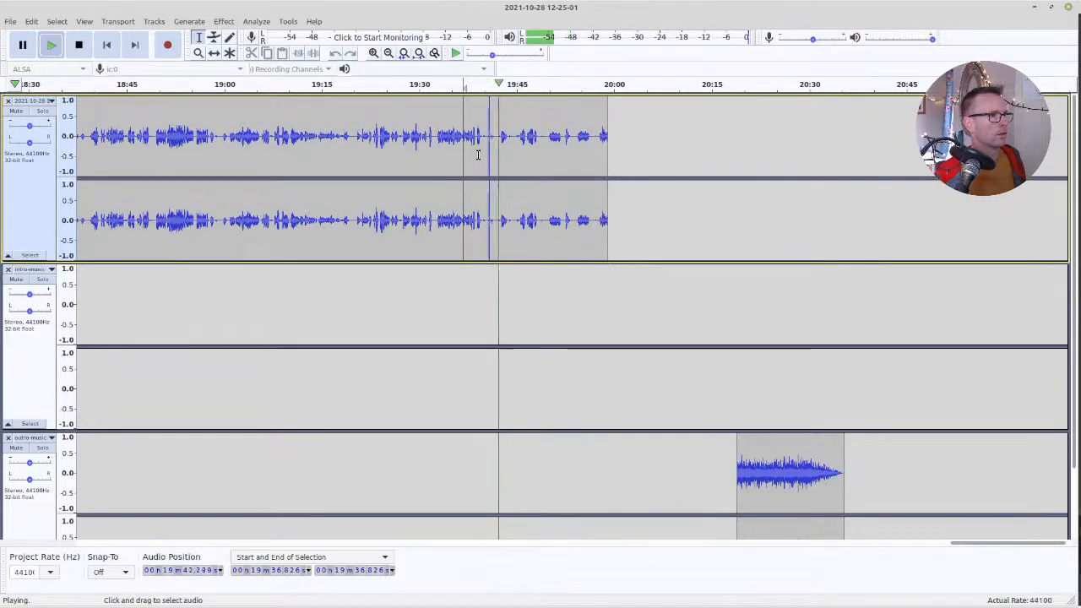
pyautogui.press('space')
pyautogui.moveTo(482, 160); pyautogui.dragTo(634, 159)
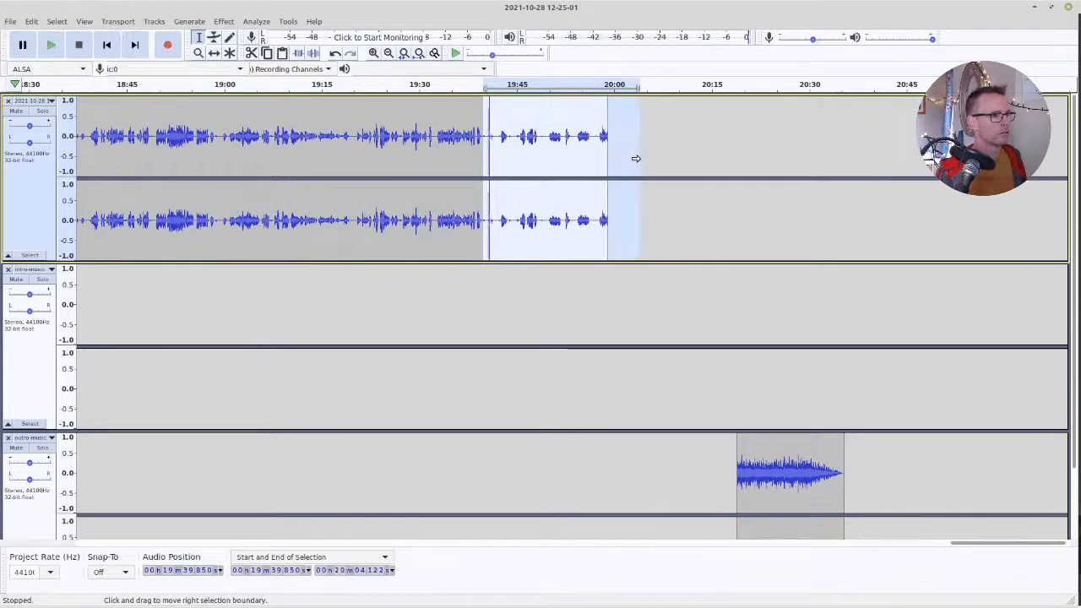
pyautogui.press('Delete')
# Shift the outro music clip with the Time Shift Tool to start at the recording's end, at about 19:40
pyautogui.click(214, 52)
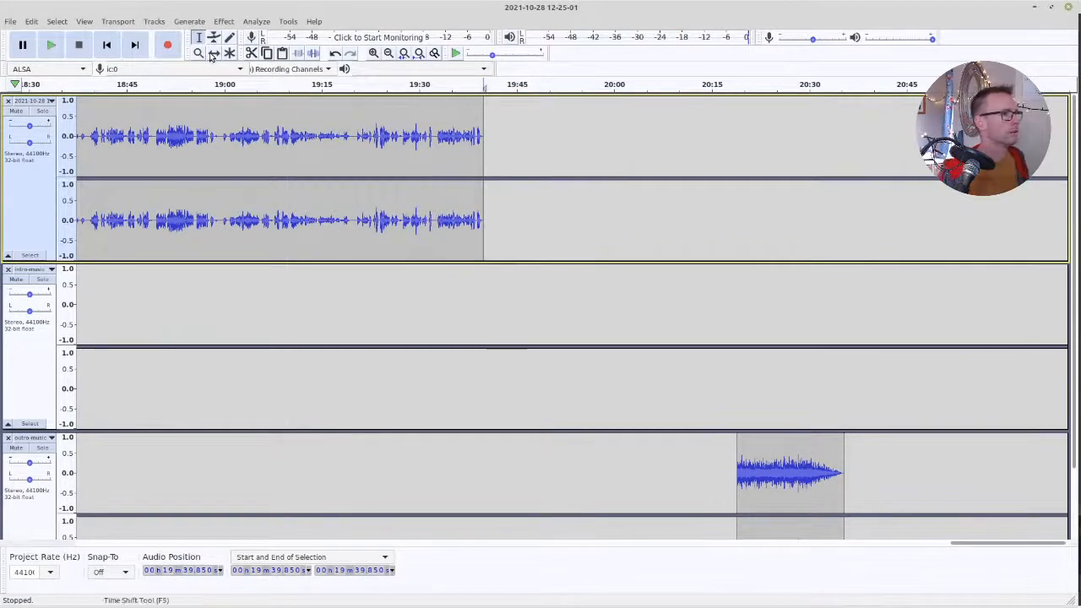
pyautogui.keyDown('ctrl'); pyautogui.scroll(1, 475, 273); pyautogui.keyUp('ctrl')
pyautogui.moveTo(1035, 467); pyautogui.dragTo(519, 466)
pyautogui.scroll(-1, 513, 188)
pyautogui.keyDown('ctrl'); pyautogui.scroll(3, 473, 201); pyautogui.keyUp('ctrl')
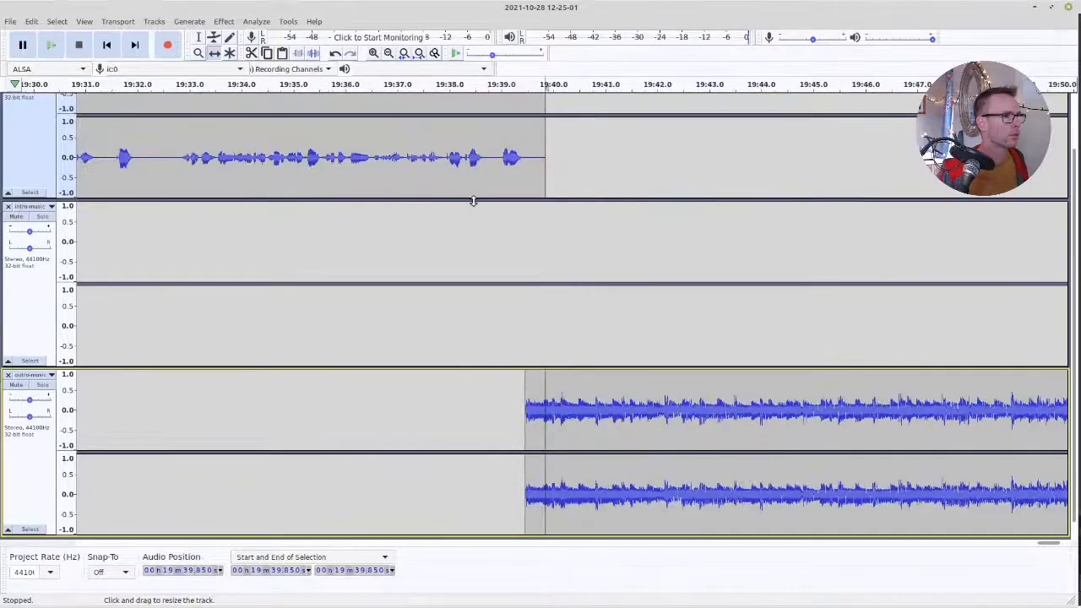
pyautogui.moveTo(622, 456); pyautogui.dragTo(653, 456)
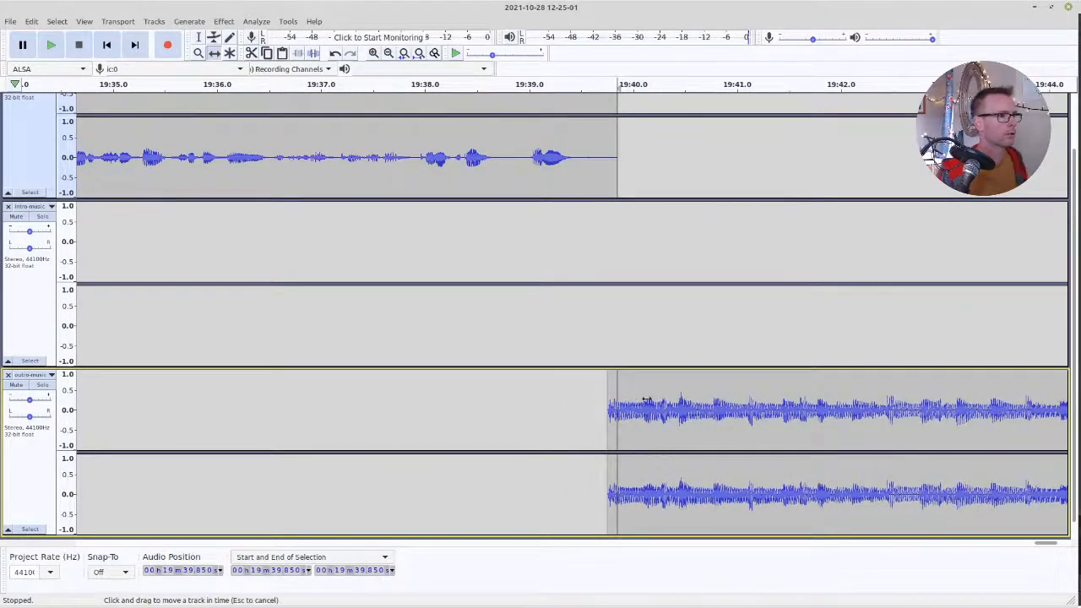
pyautogui.moveTo(647, 400)
pyautogui.mouseDown()
pyautogui.moveTo(596, 372)
pyautogui.moveTo(663, 411)
pyautogui.mouseUp()
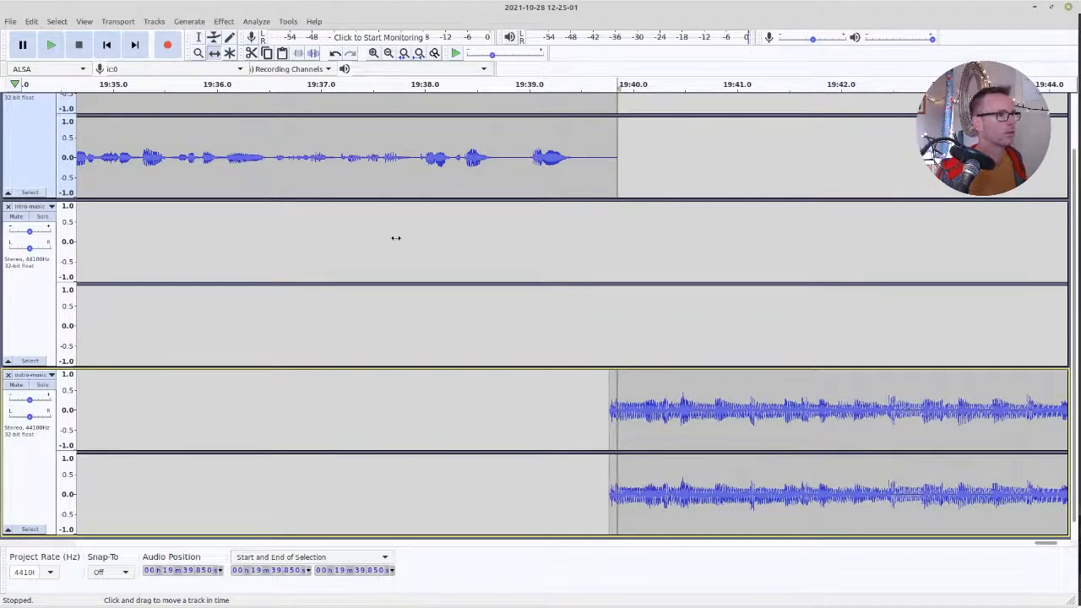
# Play the project from the beginning to check the transition from the intro music into the speech
pyautogui.keyDown('ctrl'); pyautogui.scroll(-3, 395, 238); pyautogui.keyUp('ctrl')
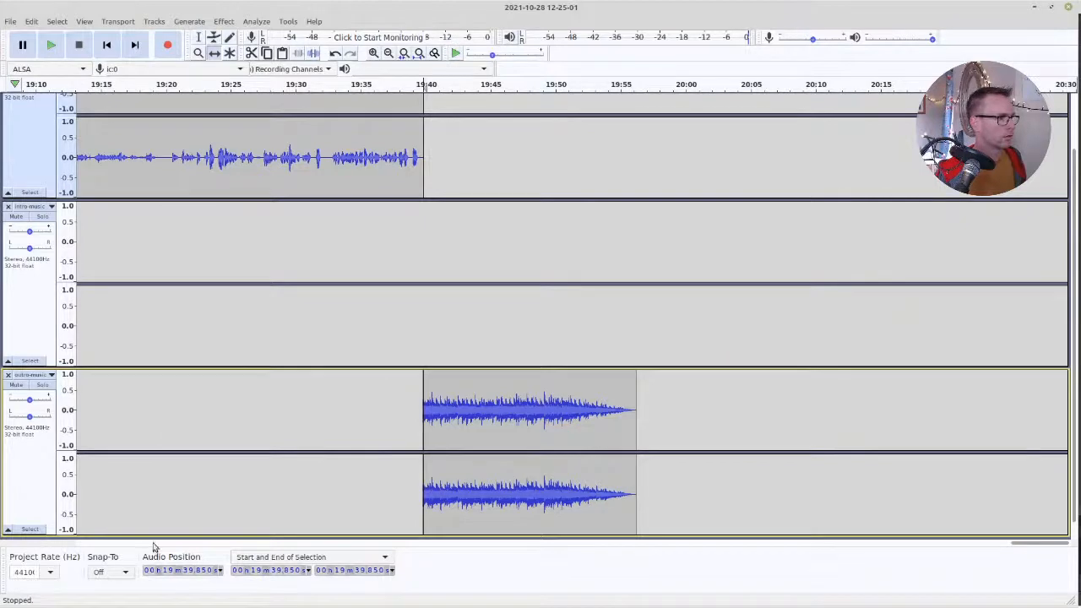
pyautogui.moveTo(1038, 544); pyautogui.dragTo(317, 545)
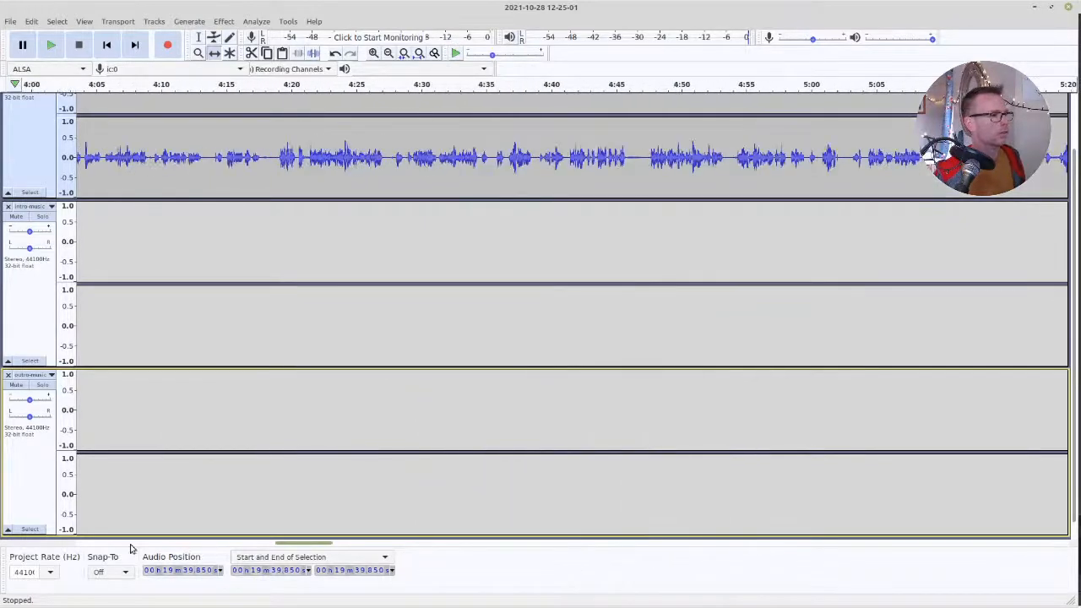
pyautogui.moveTo(131, 549); pyautogui.dragTo(102, 545)
pyautogui.scroll(-4, 162, 253)
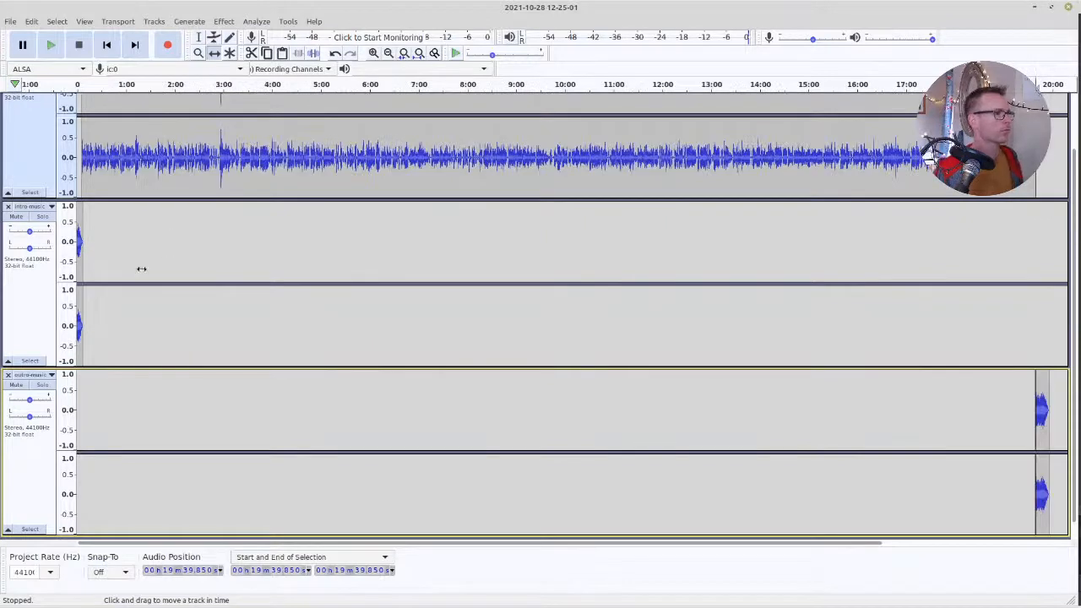
pyautogui.click(198, 37)
pyautogui.click(261, 236)
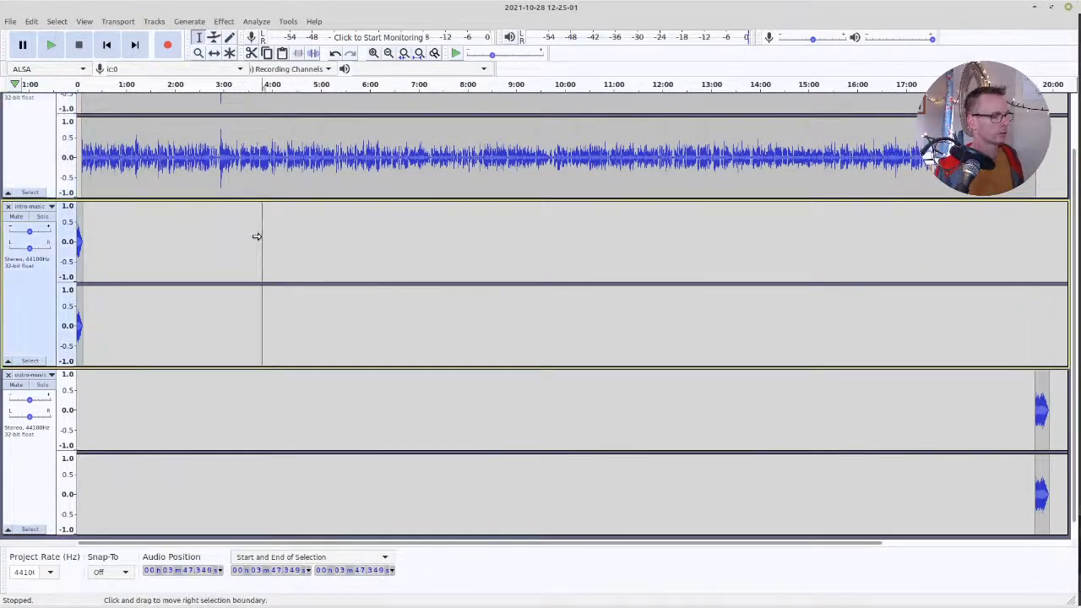
pyautogui.press('Home')
pyautogui.press('space')
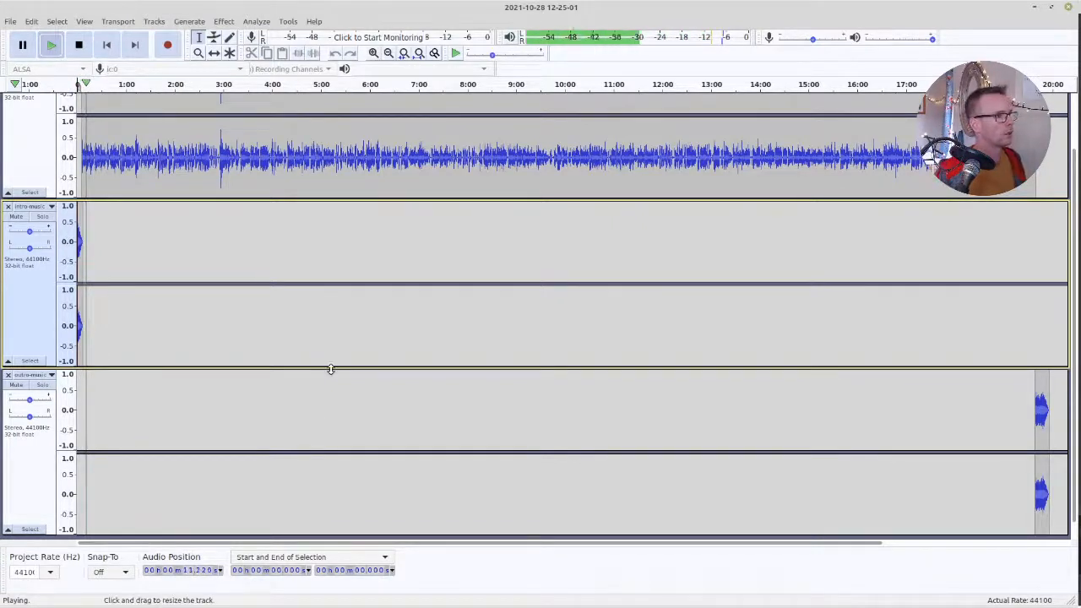
pyautogui.press('space')
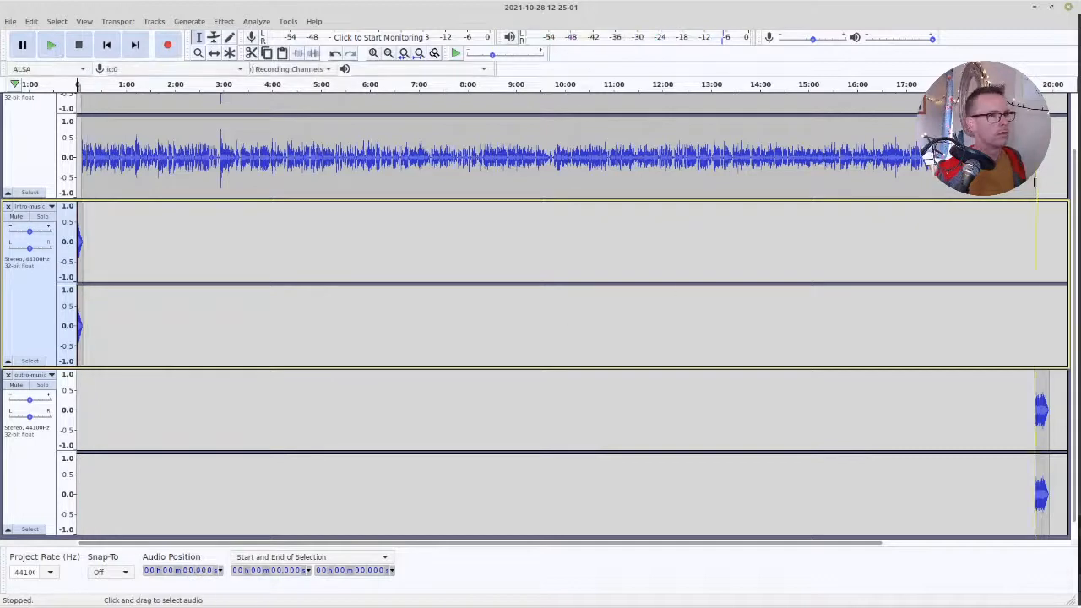
# Play the project from about 19:35 to check the transition from the speech into the outro music
pyautogui.scroll(2, 1034, 182)
pyautogui.click(1032, 182)
pyautogui.press('space')
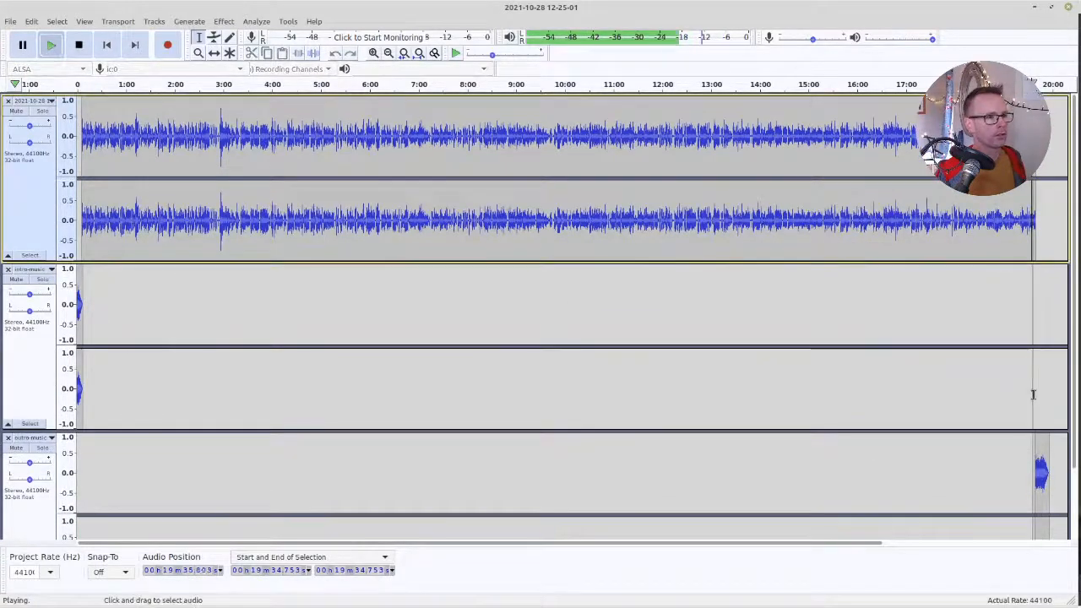
pyautogui.keyDown('ctrl'); pyautogui.scroll(1, 1048, 311); pyautogui.keyUp('ctrl')
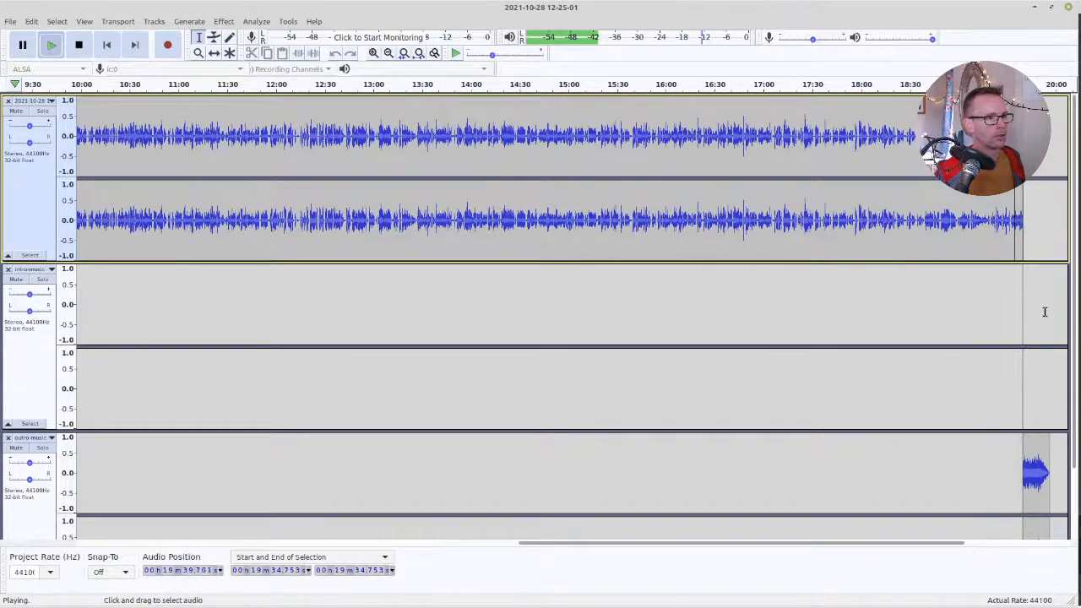
pyautogui.press('space')
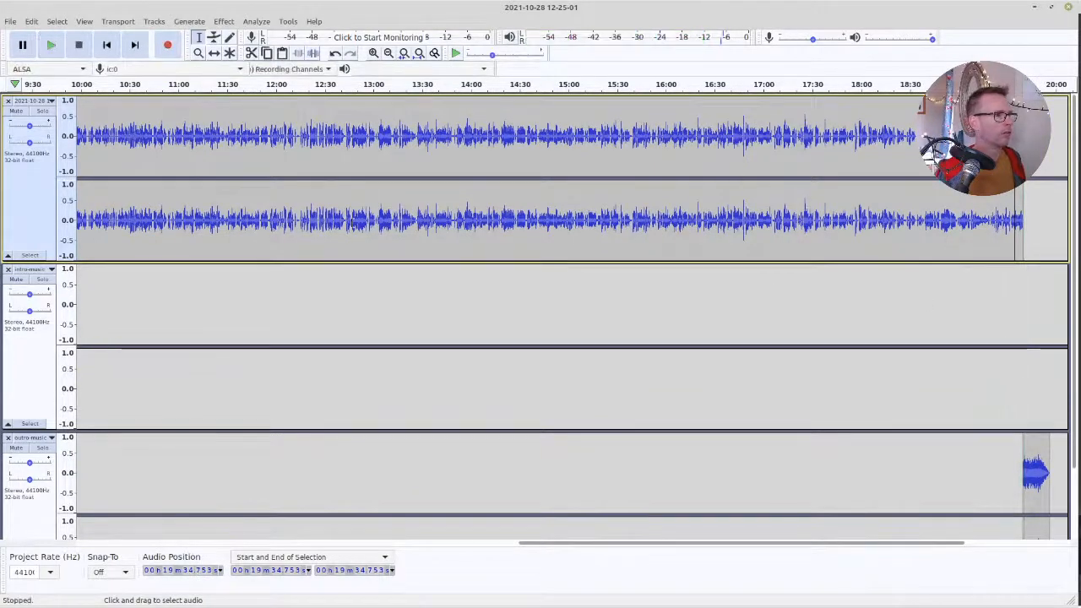
# Apply the Compressor to the whole recording clip with threshold -12 dB, noise floor -40 dB, ratio 2:1, and make-up gain for 0 dB, then deselect it
pyautogui.click(41, 201)
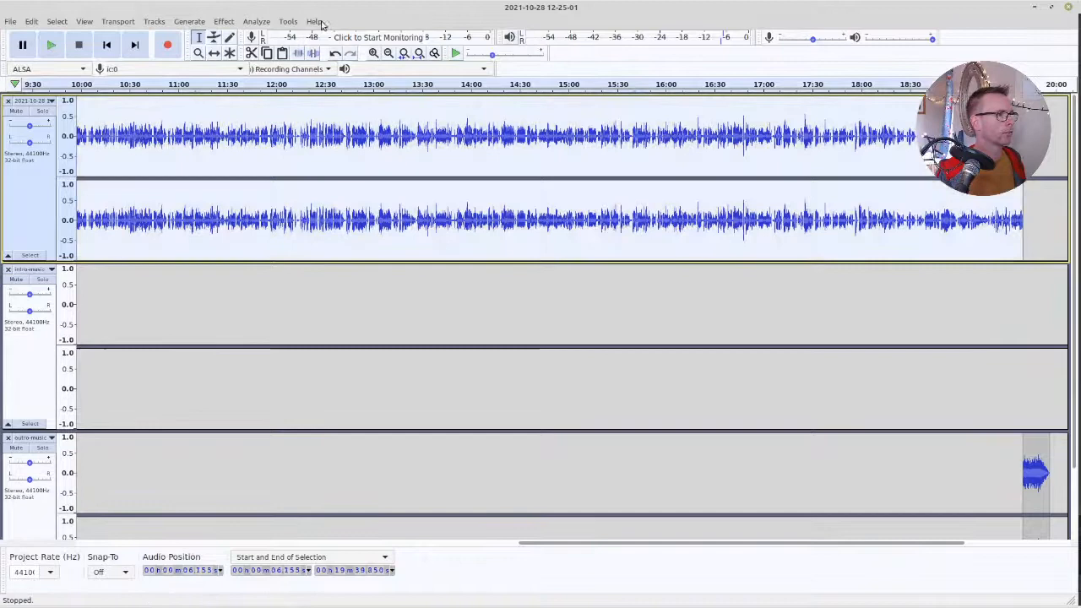
pyautogui.click(254, 24)
pyautogui.moveTo(229, 28)
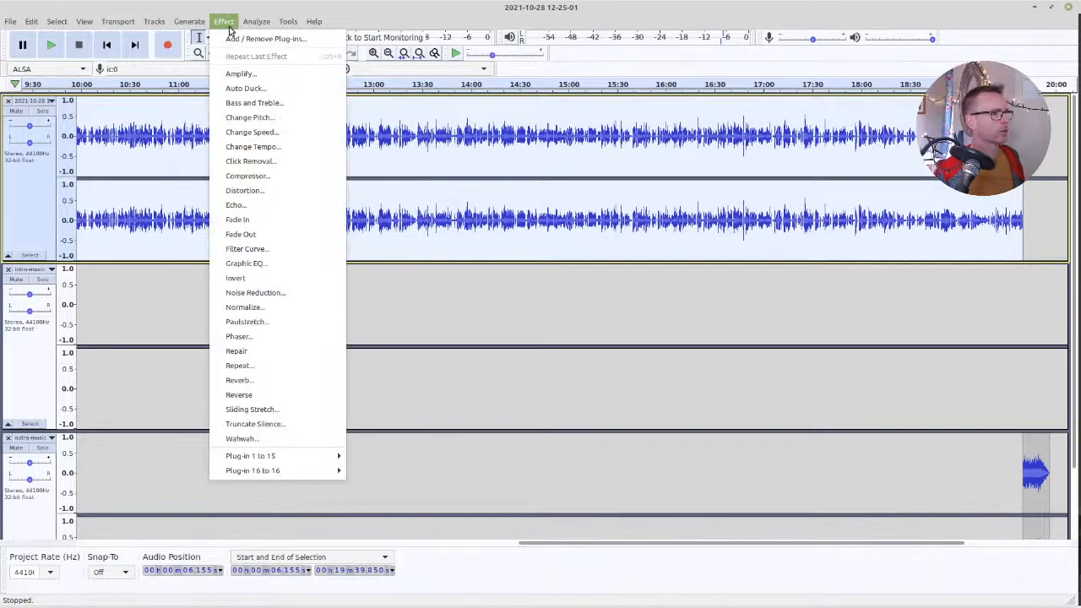
pyautogui.click(257, 176)
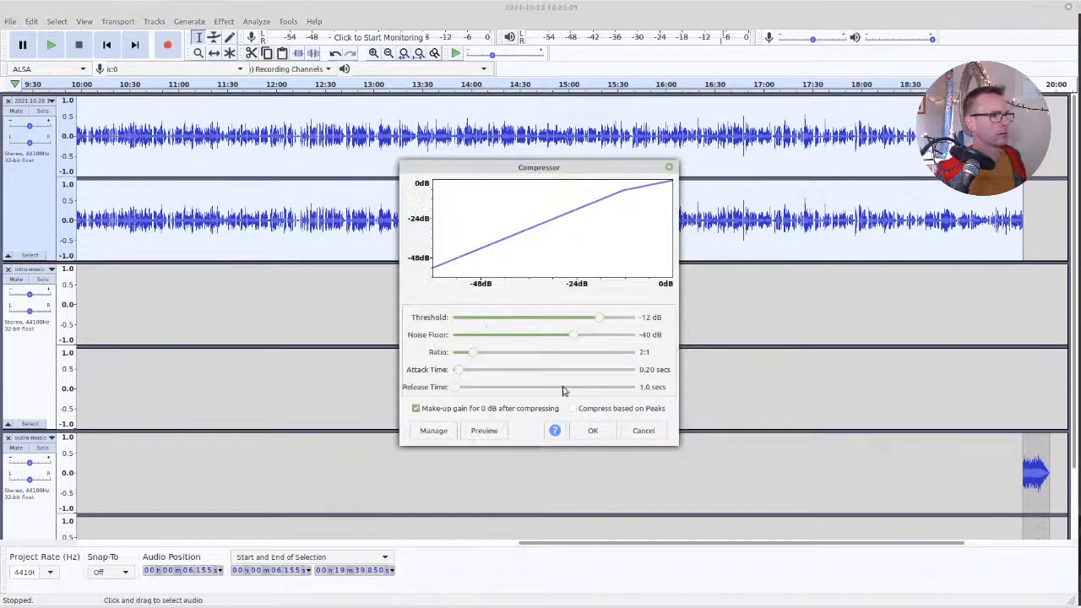
pyautogui.click(592, 431)
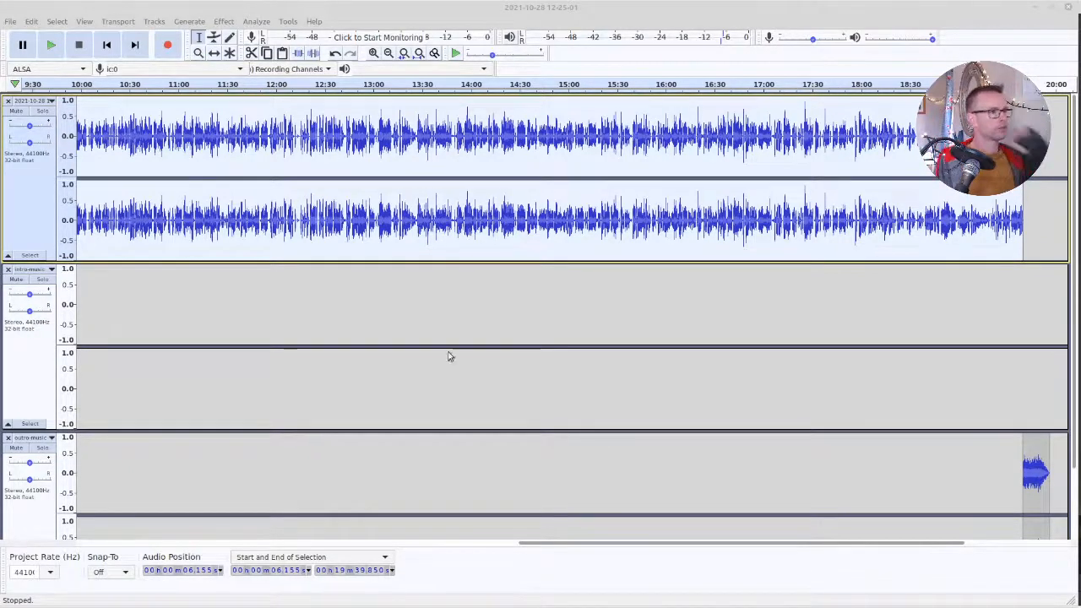
pyautogui.click(303, 222)
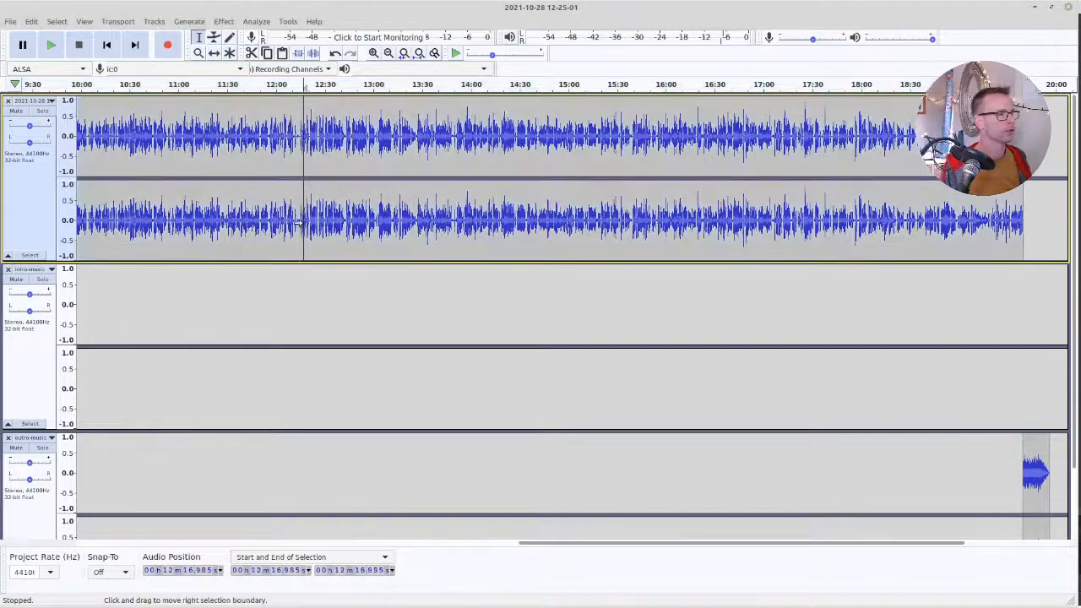
# Play the project from the beginning to check how the compressed speech follows the intro music
pyautogui.press('Home')
pyautogui.press('space')
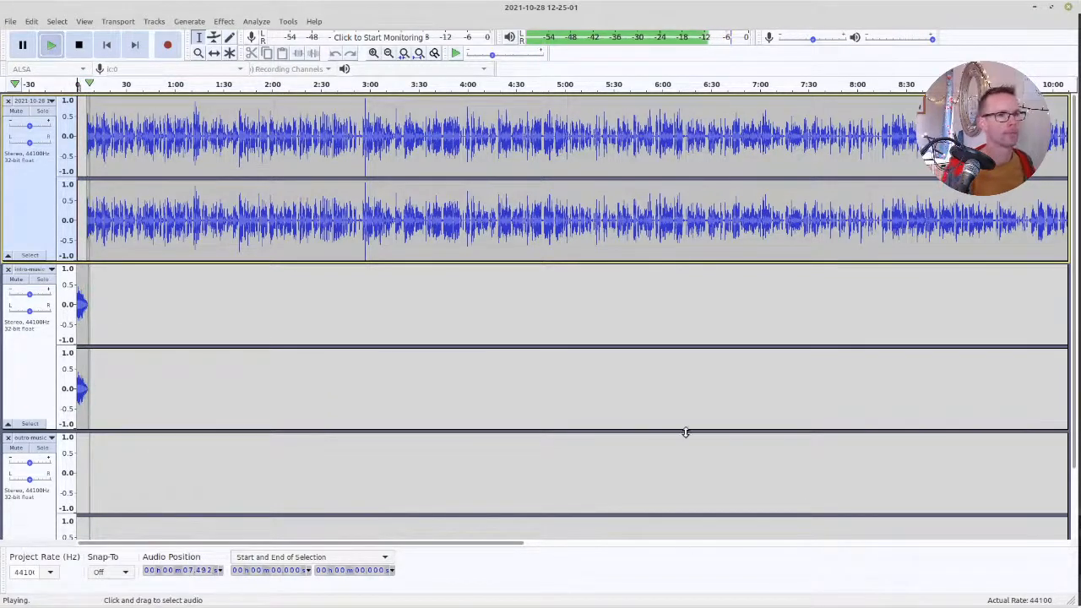
pyautogui.press('space')
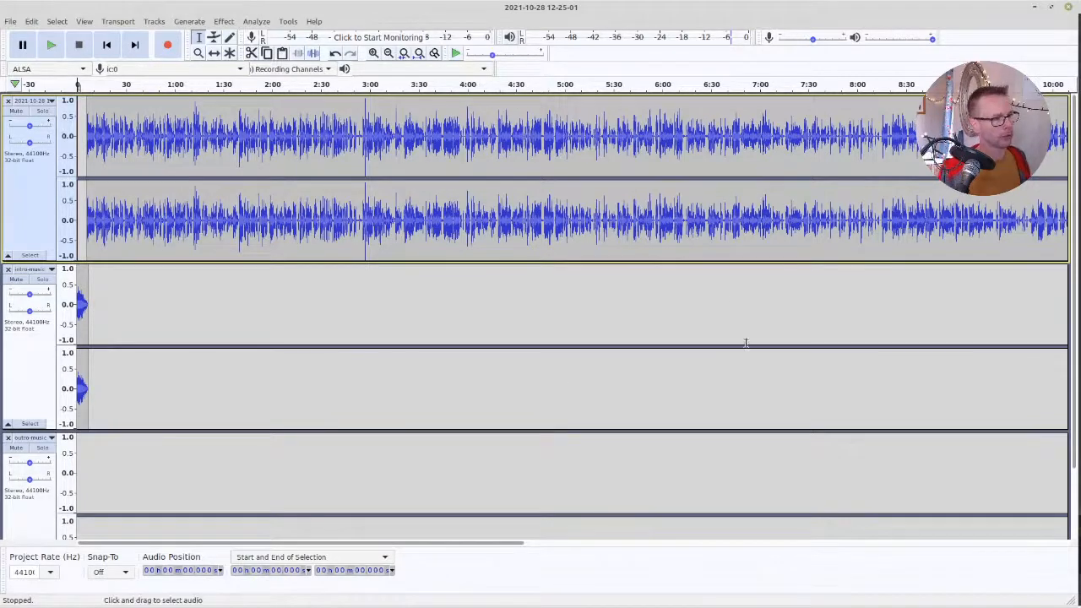
# Save the Audacity project
pyautogui.click(10, 21)
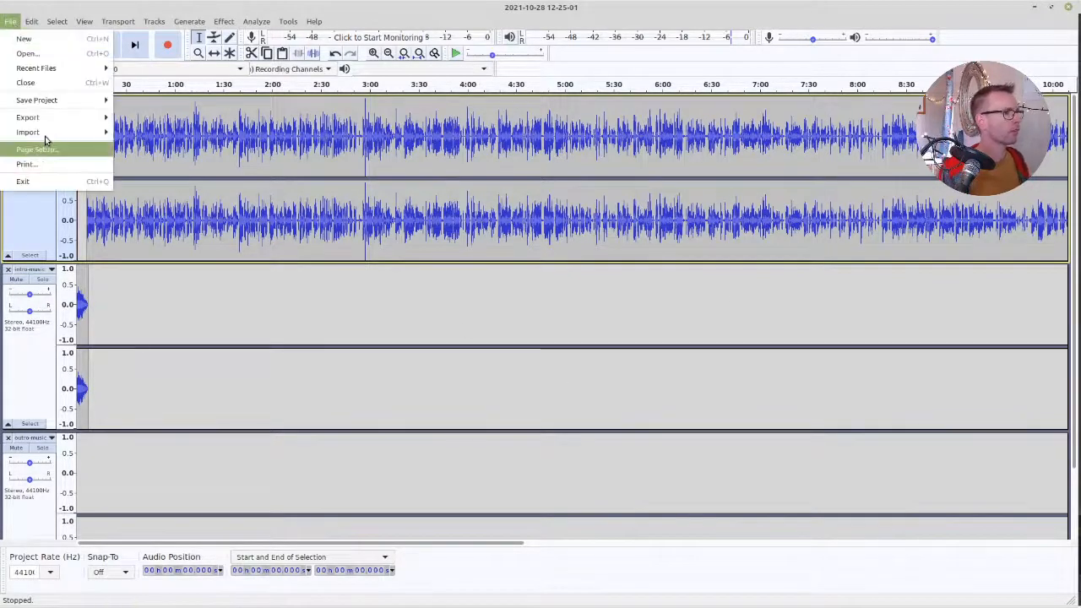
pyautogui.moveTo(43, 103)
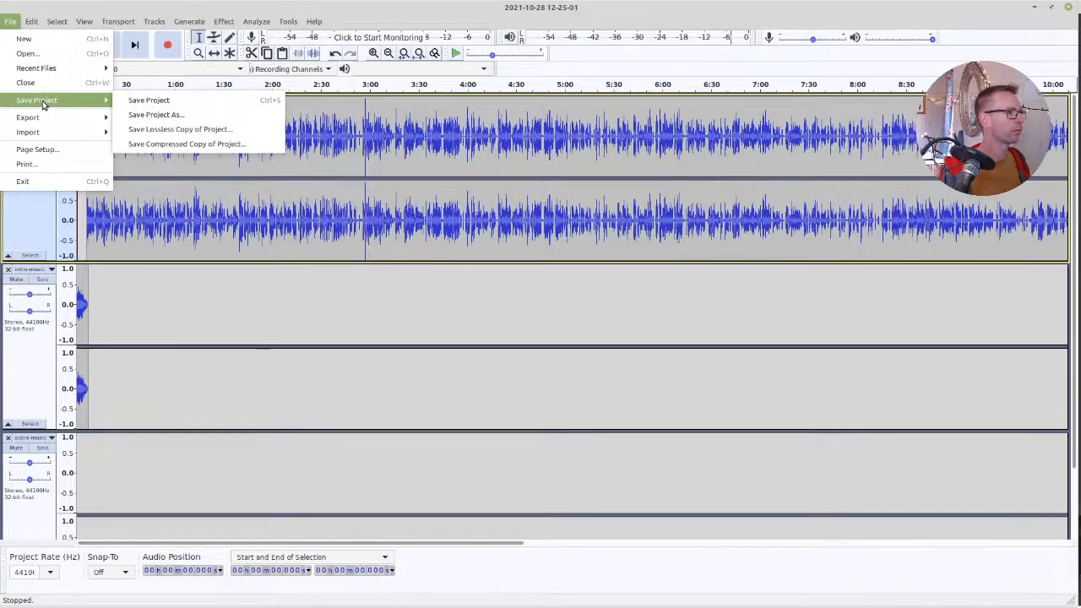
pyautogui.click(152, 100)
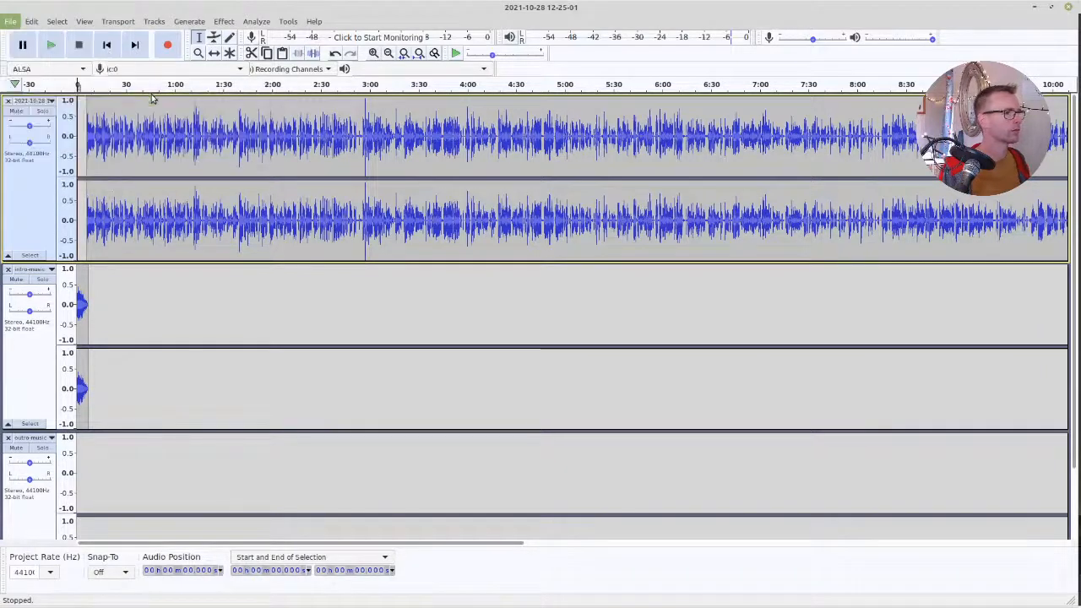
pyautogui.moveTo(406, 96); pyautogui.dragTo(1047, 607)
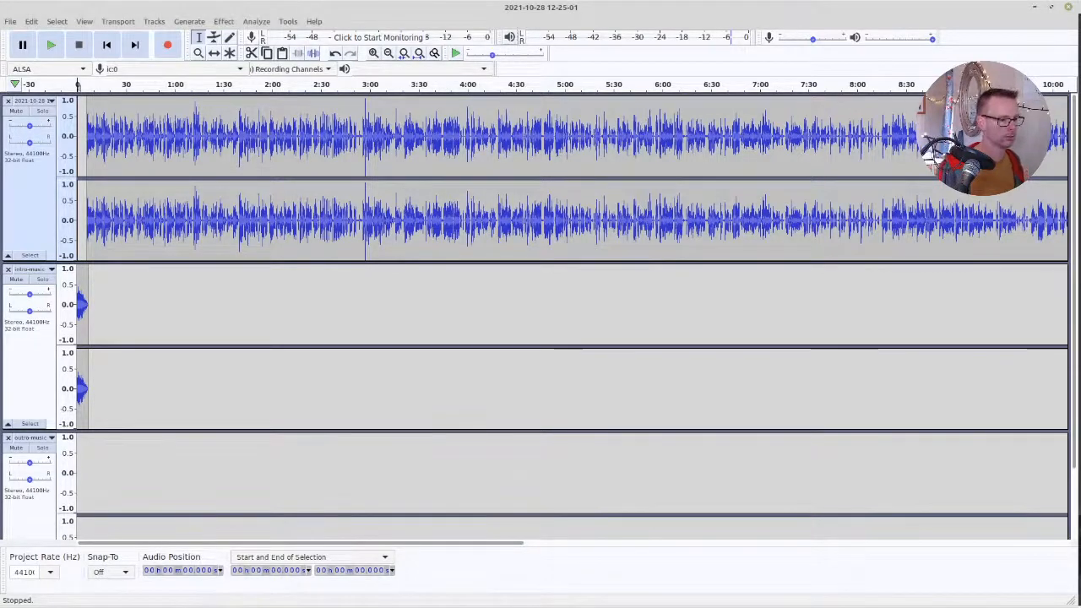
# Set up an MP3 export in the master folder, reusing the episode 17 file name with its number changed to 0018
pyautogui.click(10, 21)
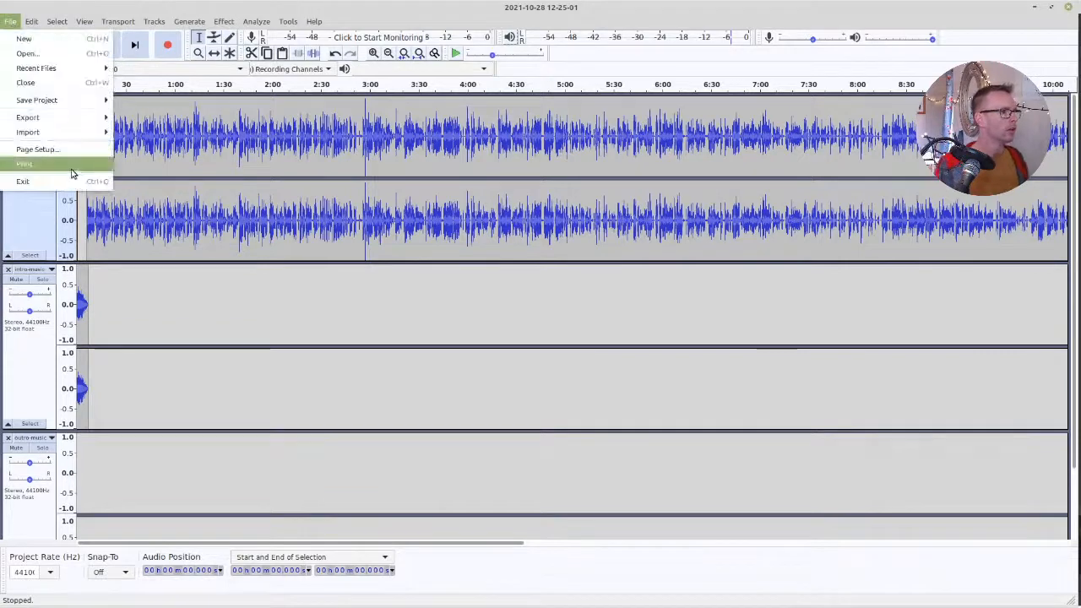
pyautogui.moveTo(34, 118)
pyautogui.click(142, 126)
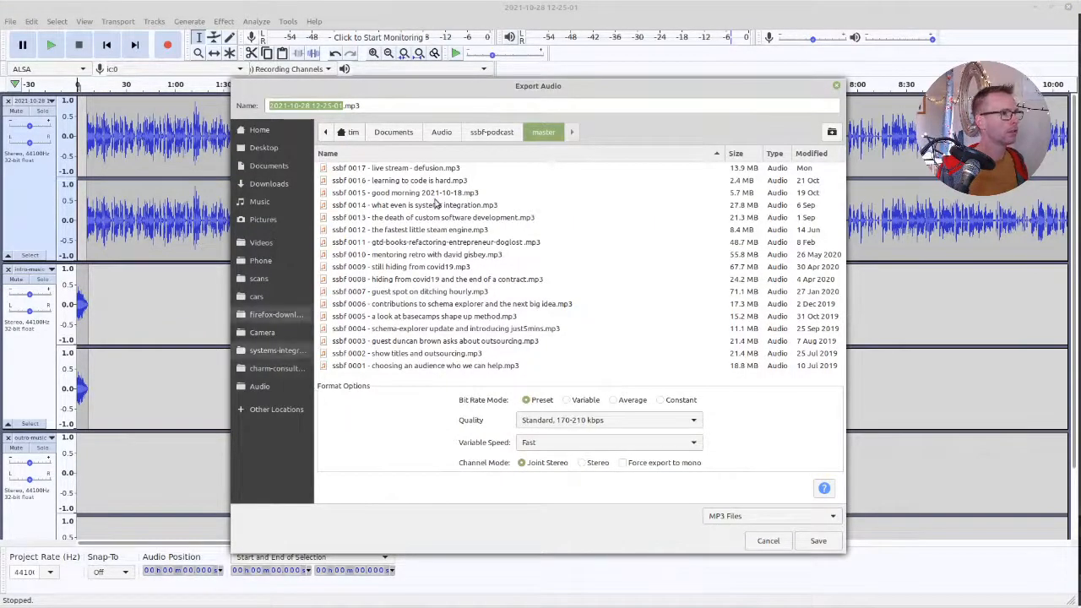
pyautogui.click(418, 169)
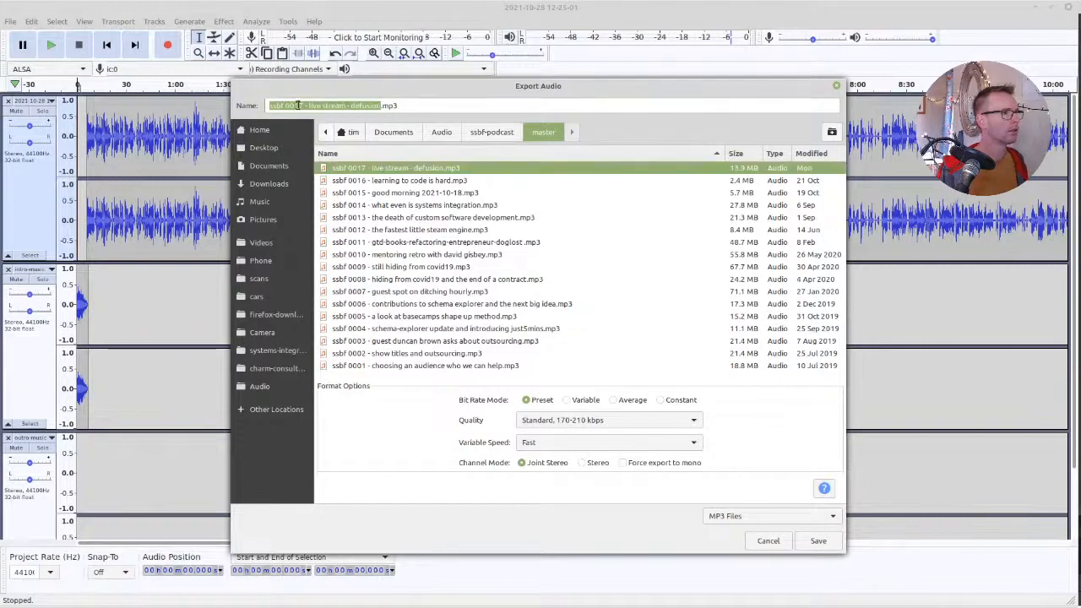
pyautogui.click(297, 105)
pyautogui.press('BackSpace')
pyautogui.write('8')
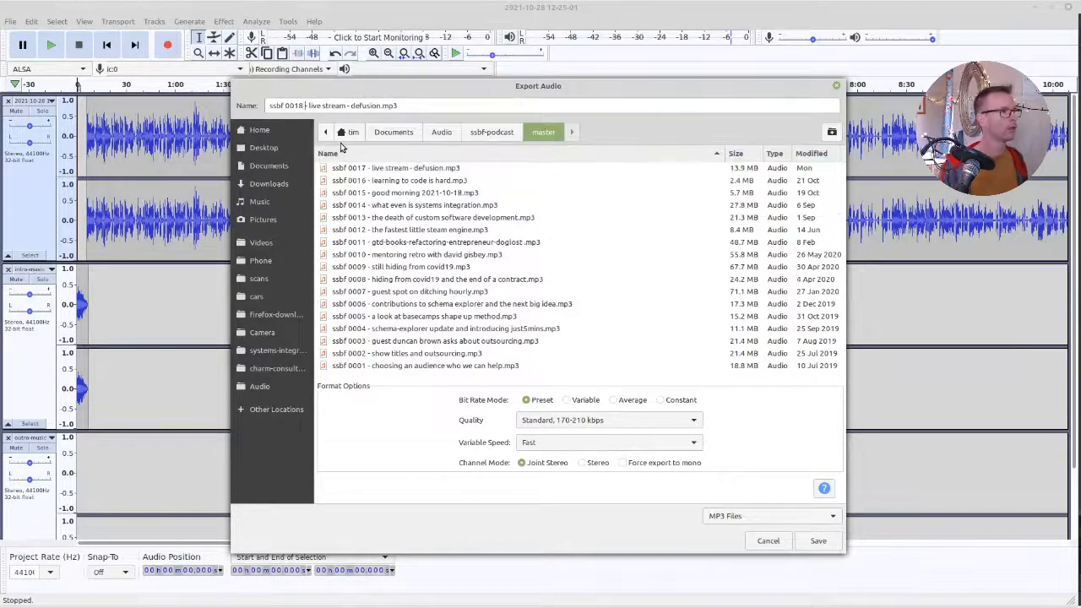
# Replace the old episode title in the export file name with "end of exploration"
pyautogui.hotkey('ctrl', 'shift', 'Right')
pyautogui.hotkey('ctrl', 'shift', 'Right')
pyautogui.hotkey('ctrl', 'shift', 'Right')
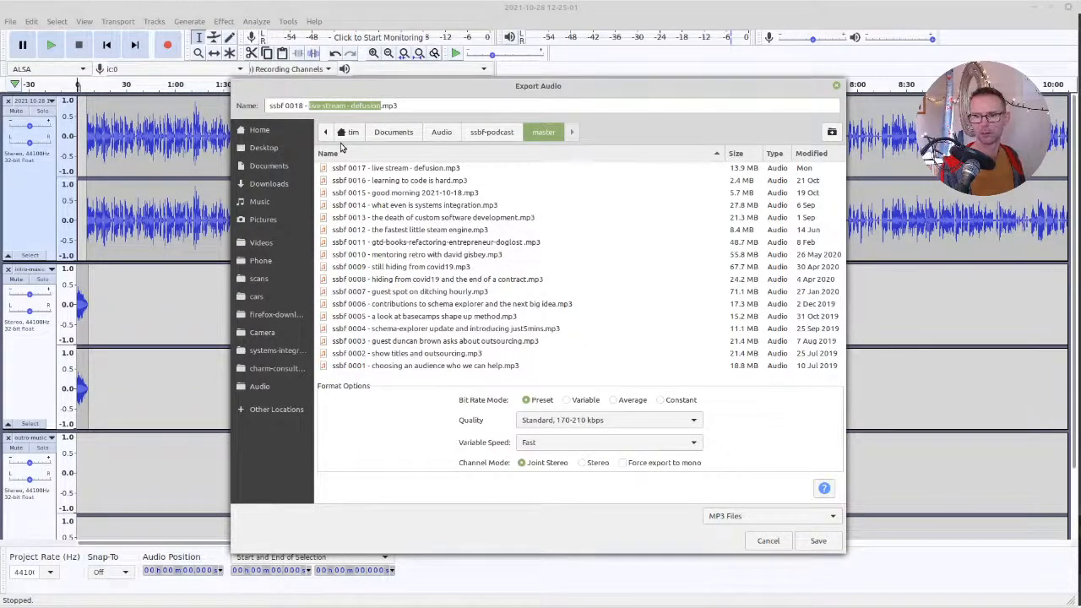
pyautogui.write('ren')
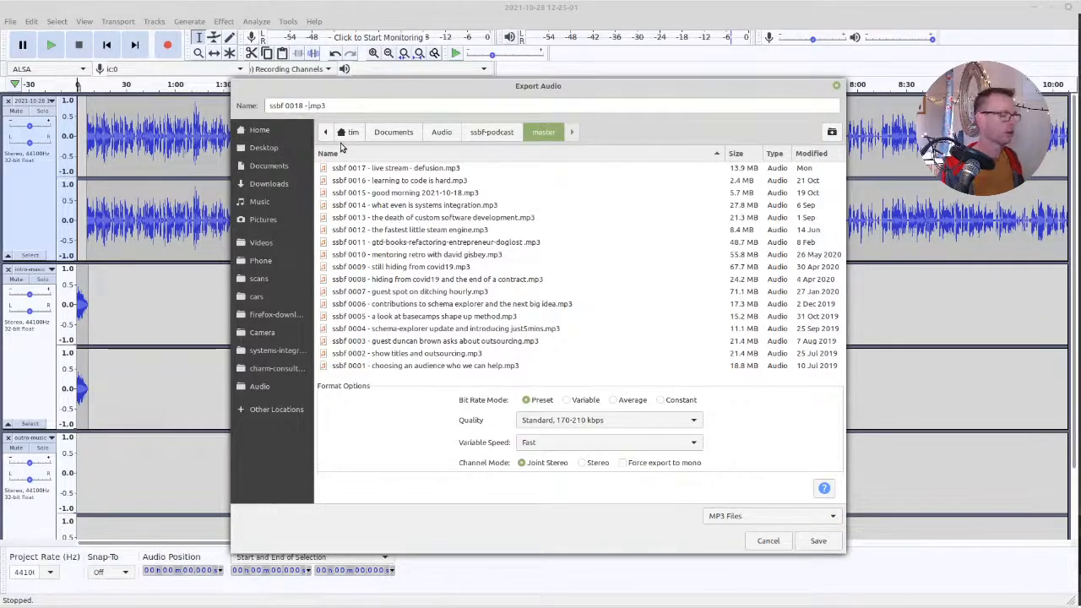
pyautogui.write('end of exploratio')
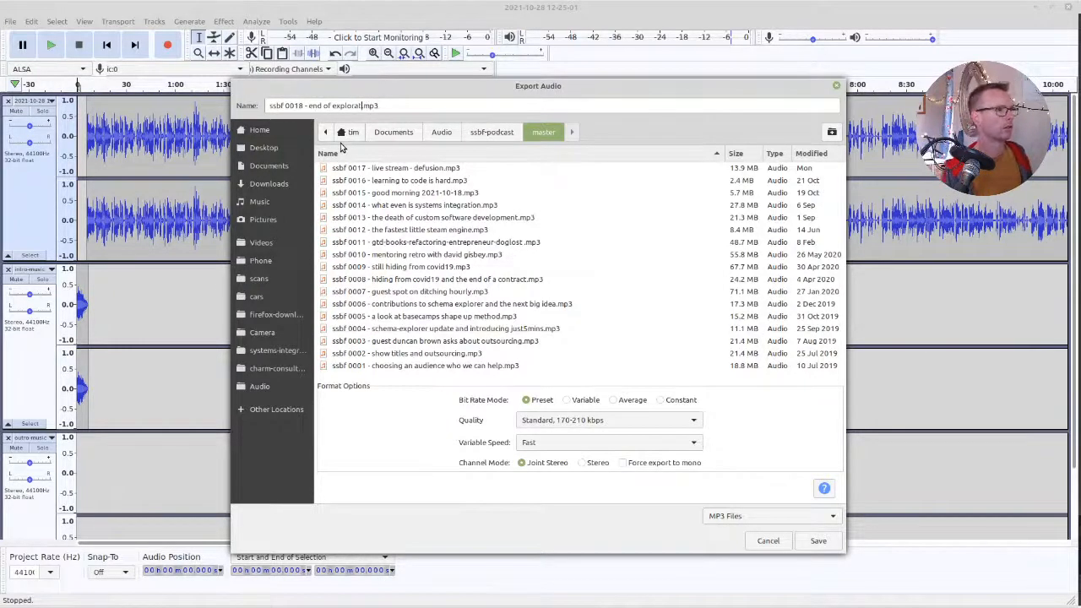
pyautogui.write('n')
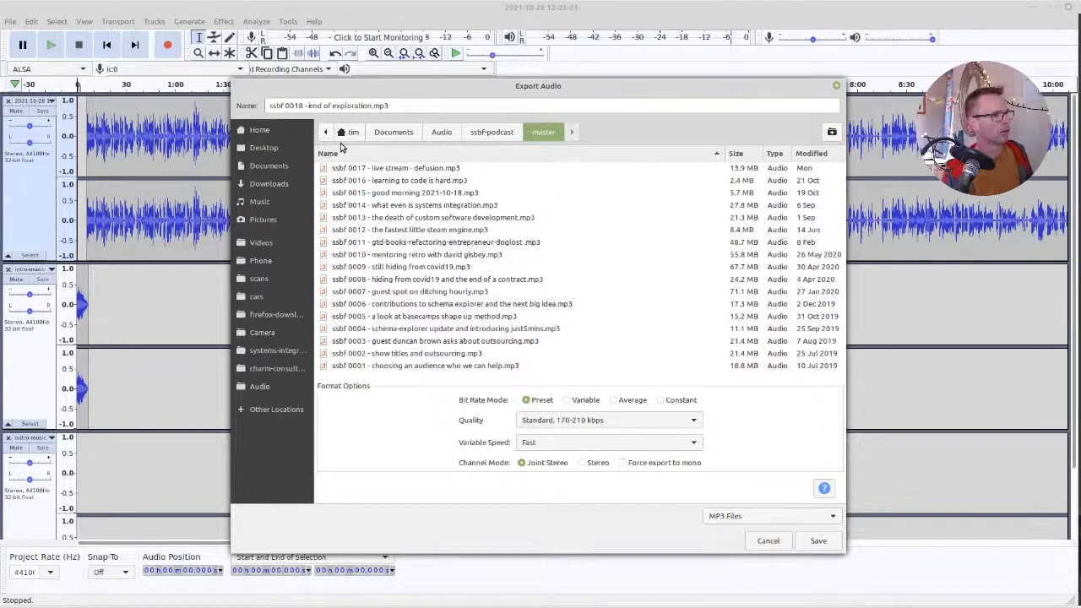
pyautogui.write('coaching update')
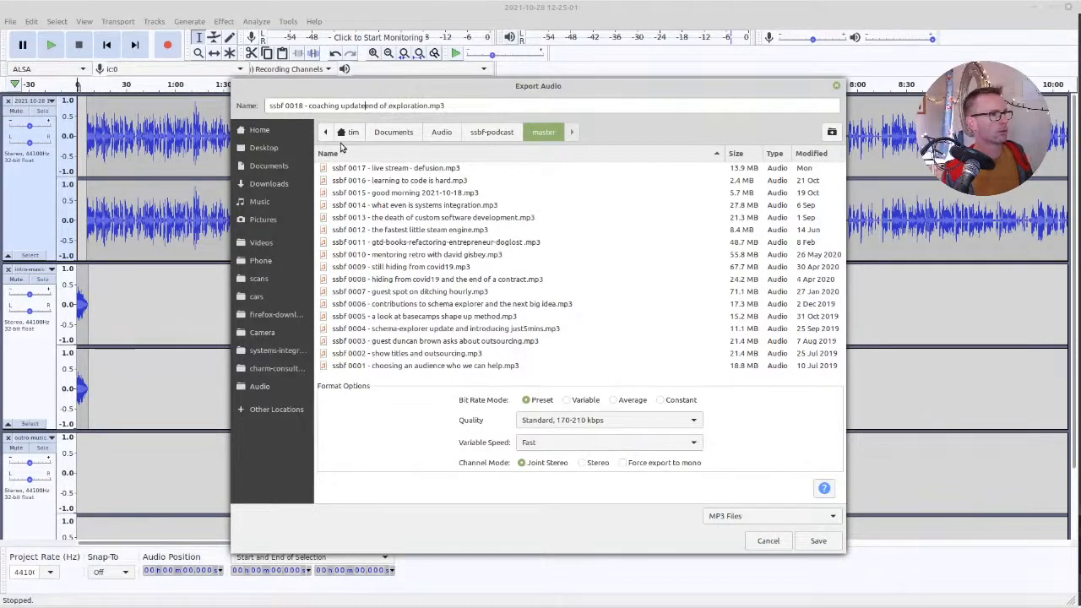
pyautogui.write(' and the')
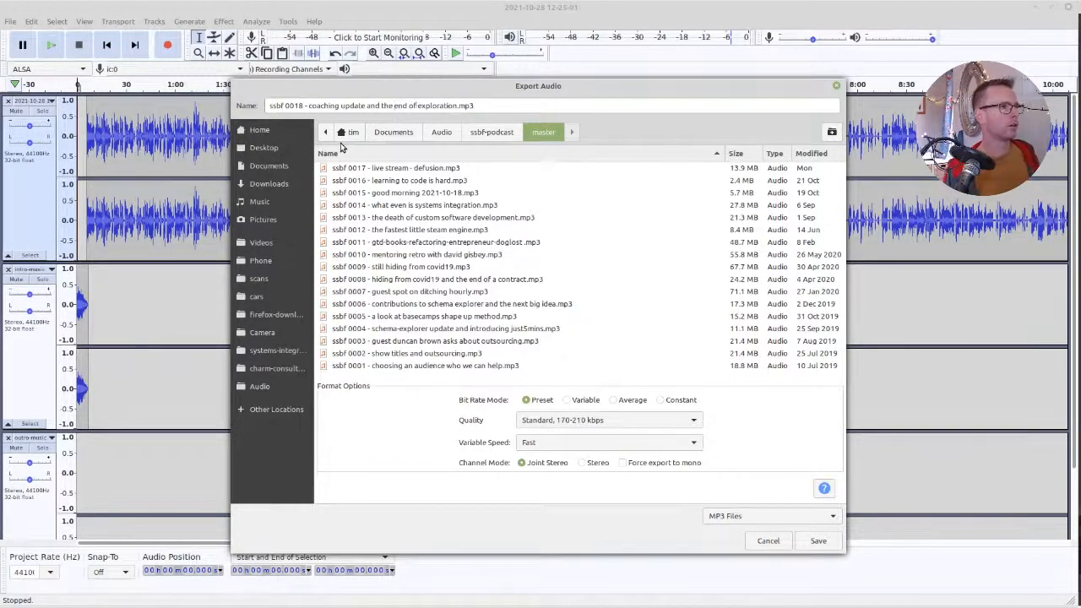
# Expand the title in the export file name to "coaching update and the end of exploration phase"
pyautogui.hotkey('ctrl', 'Right')
pyautogui.hotkey('ctrl', 'shift', 'Left')
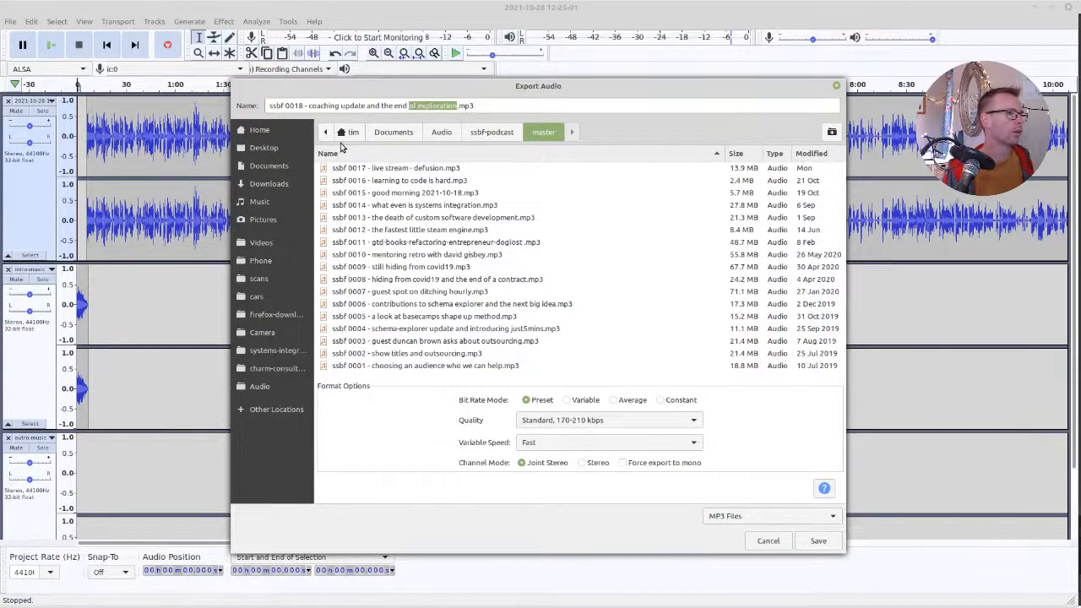
pyautogui.press('Right')
pyautogui.write('phas')
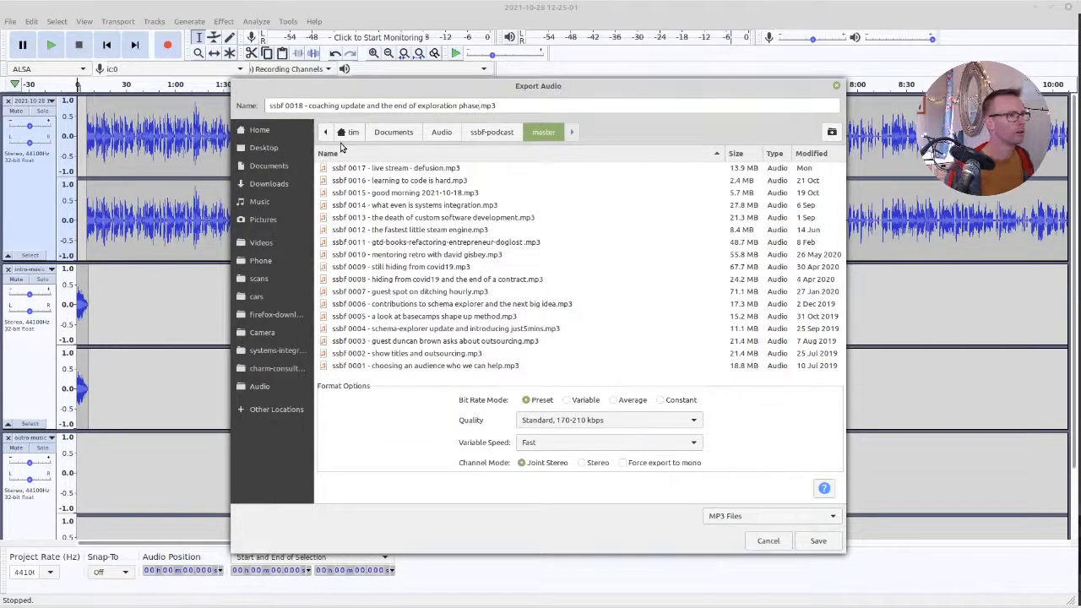
# Copy the episode title from the file name and accept the MP3 export settings with the Standard, 170-210 kbps preset
pyautogui.hotkey('ctrl', 'shift', 'Left')
pyautogui.hotkey('ctrl', 'shift', 'Left')
pyautogui.hotkey('ctrl', 'shift', 'Left')
pyautogui.hotkey('ctrl', 'shift', 'Left')
pyautogui.hotkey('ctrl', 'shift', 'Left')
pyautogui.hotkey('ctrl', 'shift', 'Left')
pyautogui.hotkey('ctrl', 'shift', 'Left')
pyautogui.hotkey('ctrl', 'shift', 'Left')
pyautogui.hotkey('ctrl', 'c')
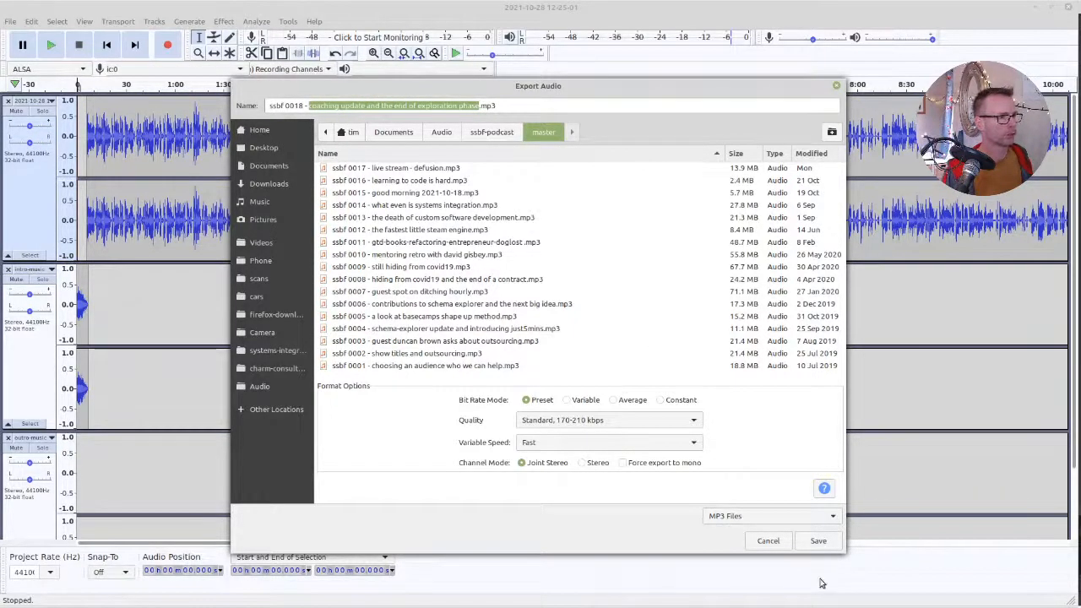
pyautogui.click(819, 541)
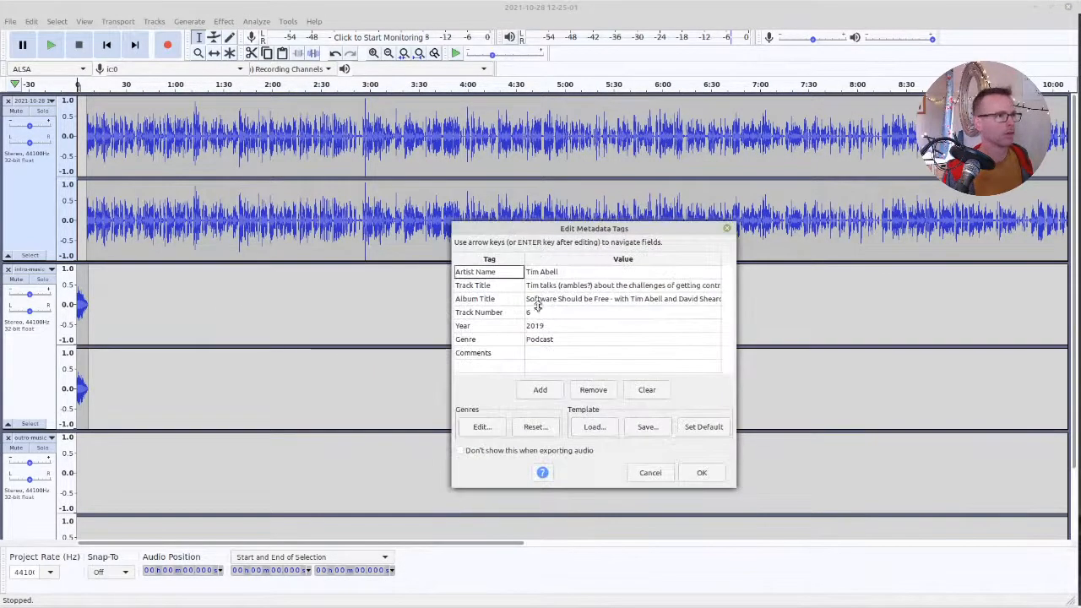
# Set the track number tag to 18 and the year tag to 2021
pyautogui.doubleClick(557, 313)
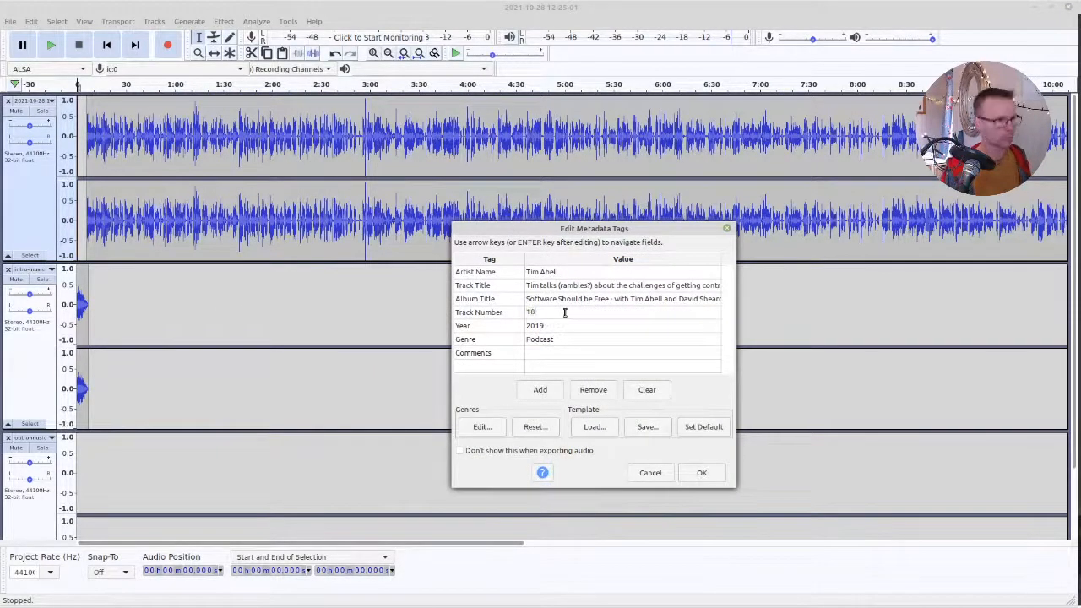
pyautogui.press('Return')
pyautogui.write('20')
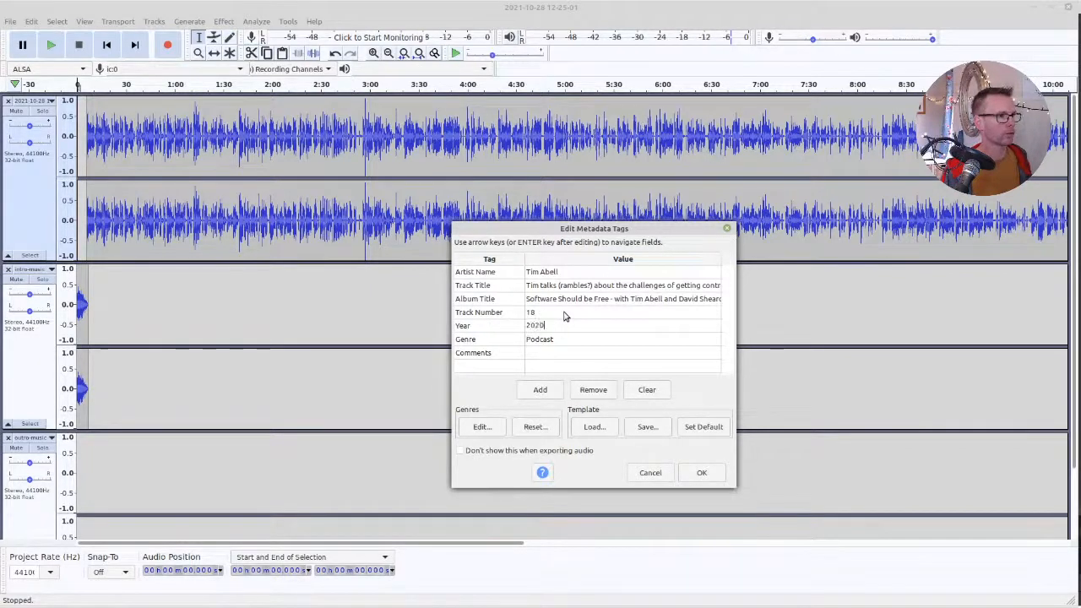
# Replace the track title tag with "Coaching update and the end of exploration phase" and run the export
pyautogui.click(595, 291)
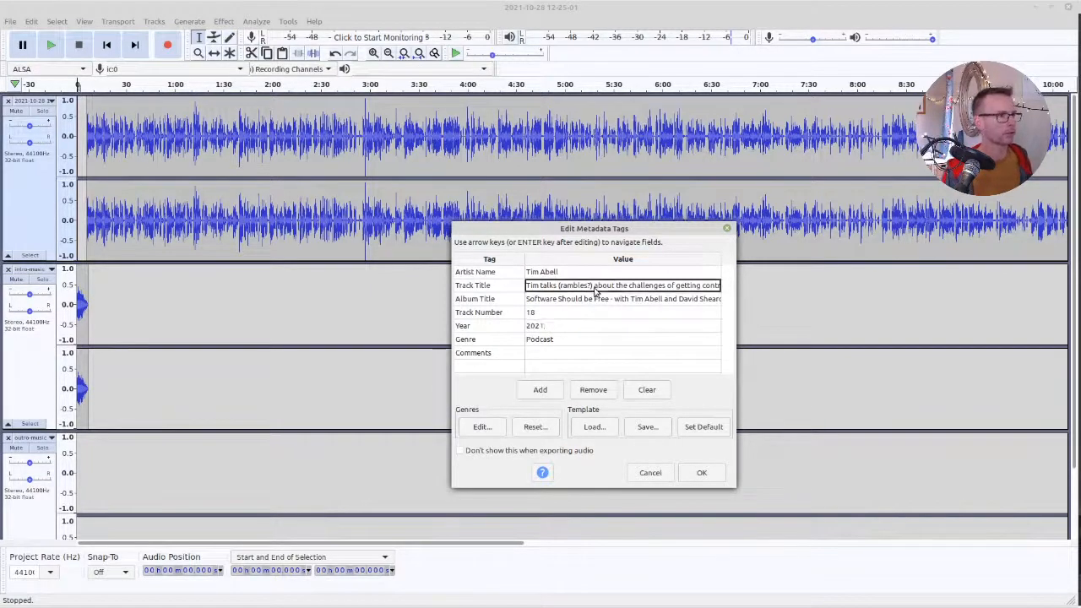
pyautogui.click(596, 290)
pyautogui.hotkey('ctrl', 'a')
pyautogui.hotkey('ctrl', 'v')
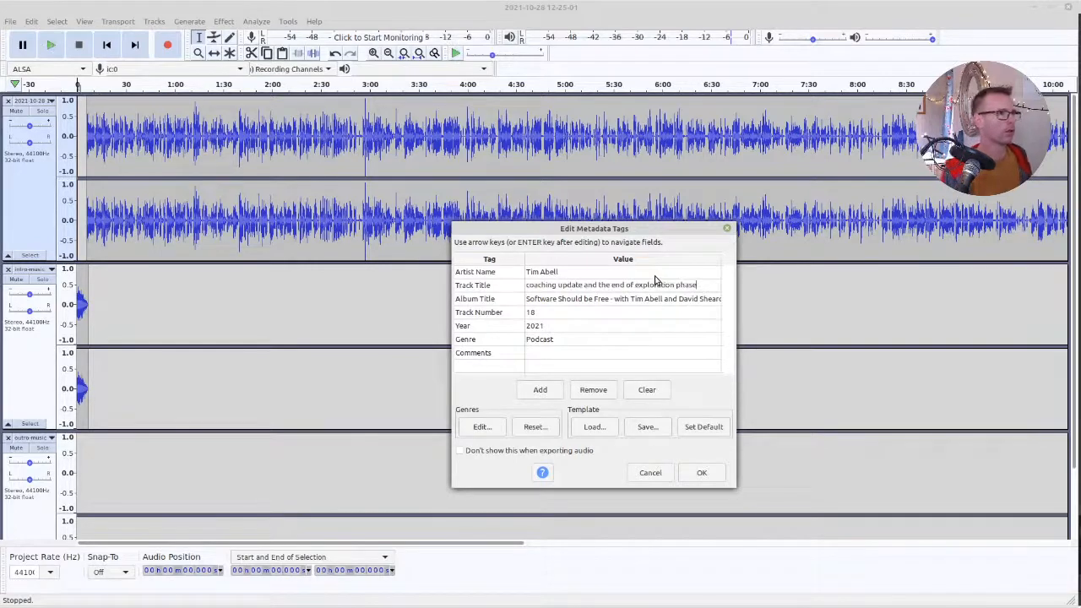
pyautogui.press('Delete')
pyautogui.write('C')
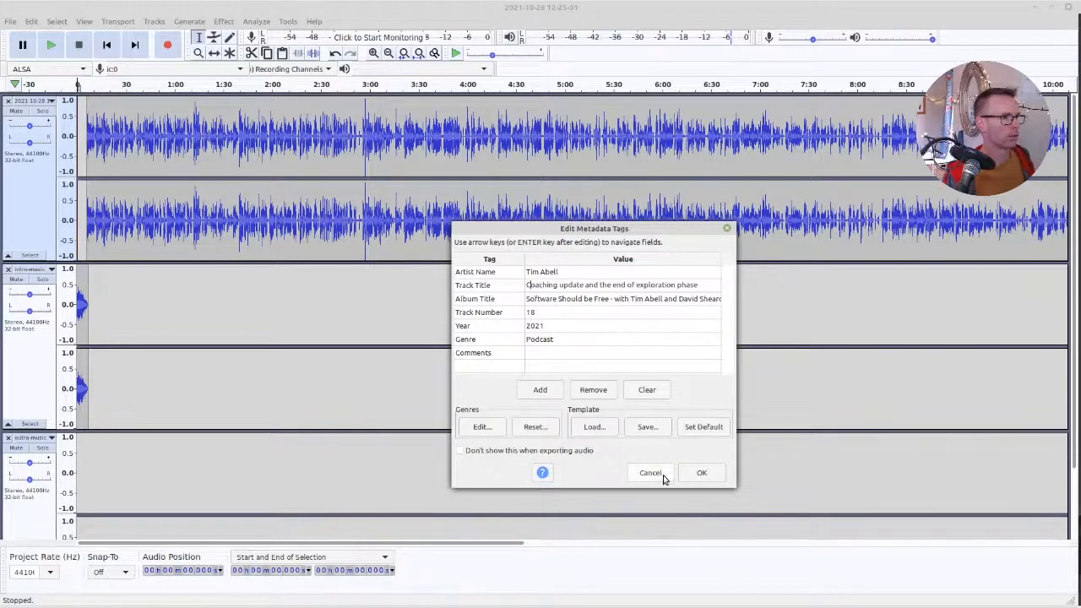
pyautogui.click(694, 474)
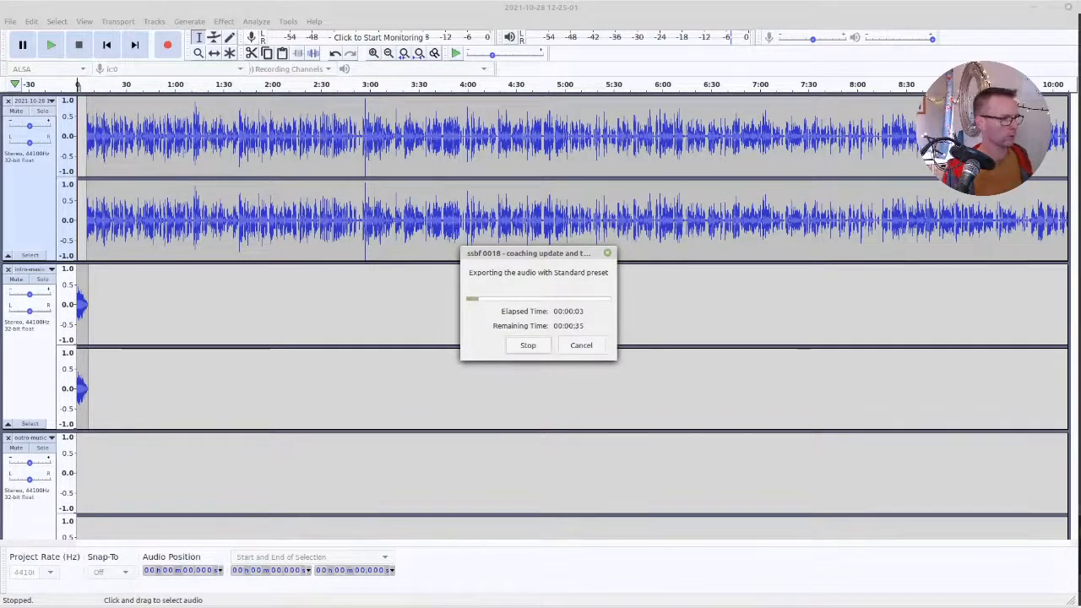
# Switch to the file manager and open the ssbf-podcast master folder to look for the exported episode, then return to Audacity
pyautogui.hotkey('alt', 'Tab')
pyautogui.hotkey('alt', 'Tab')
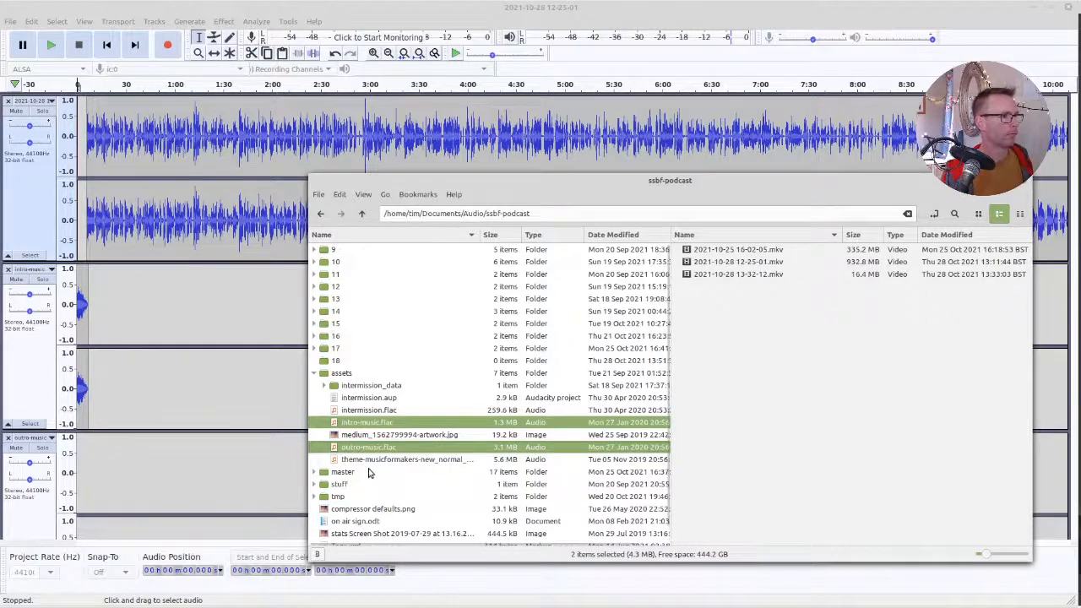
pyautogui.doubleClick(369, 473)
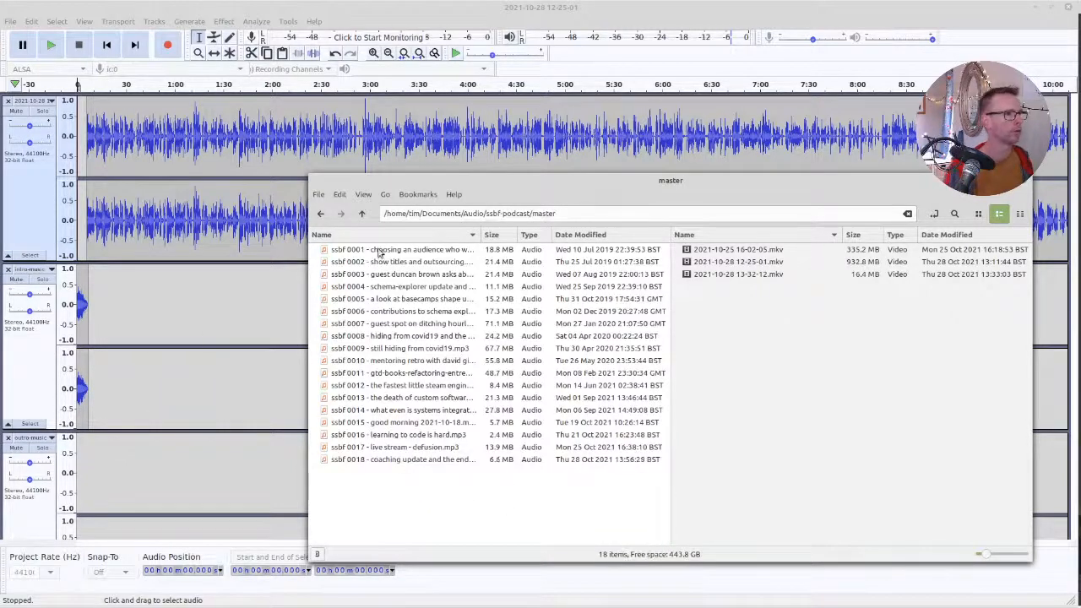
pyautogui.click(474, 8)
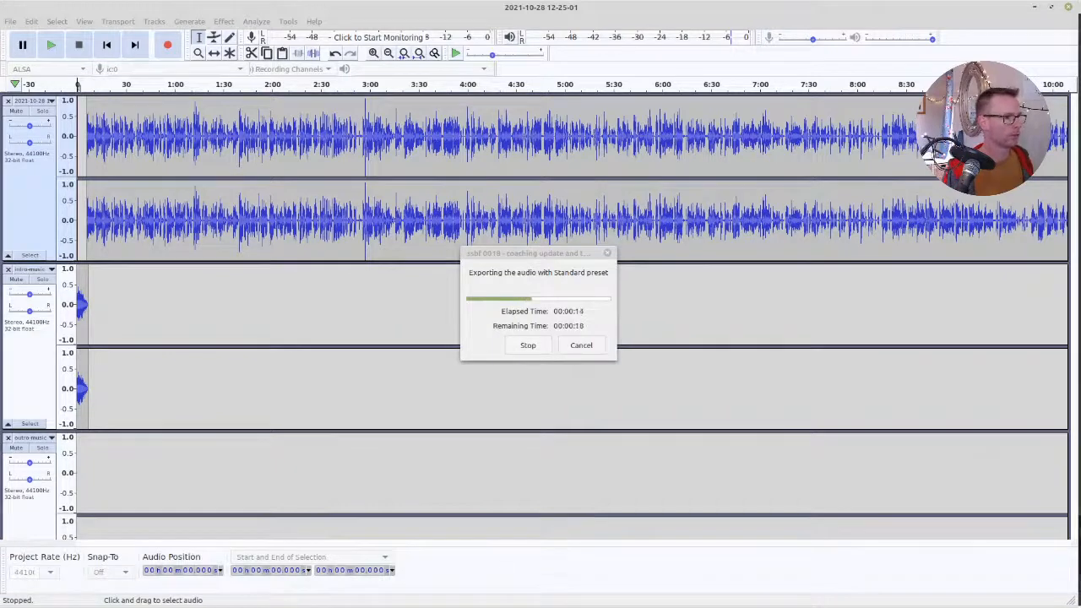
# Switch to Firefox and close every tab except the Transistor dashboard
pyautogui.moveTo(574, 607); pyautogui.dragTo(1, 1)
pyautogui.middleClick(46, 74)
pyautogui.middleClick(45, 75)
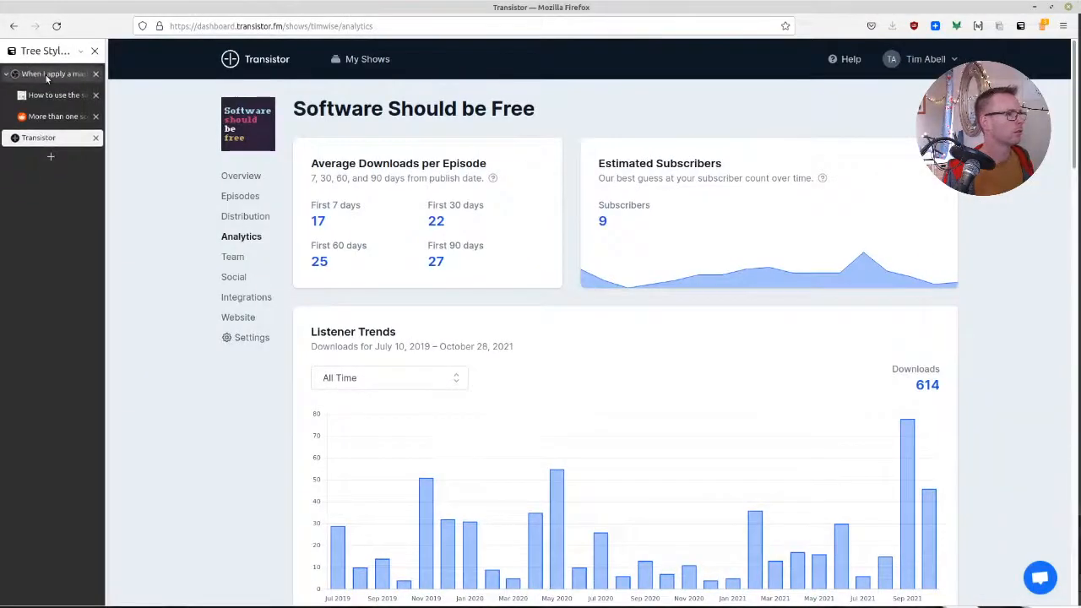
pyautogui.middleClick(45, 75)
pyautogui.middleClick(46, 74)
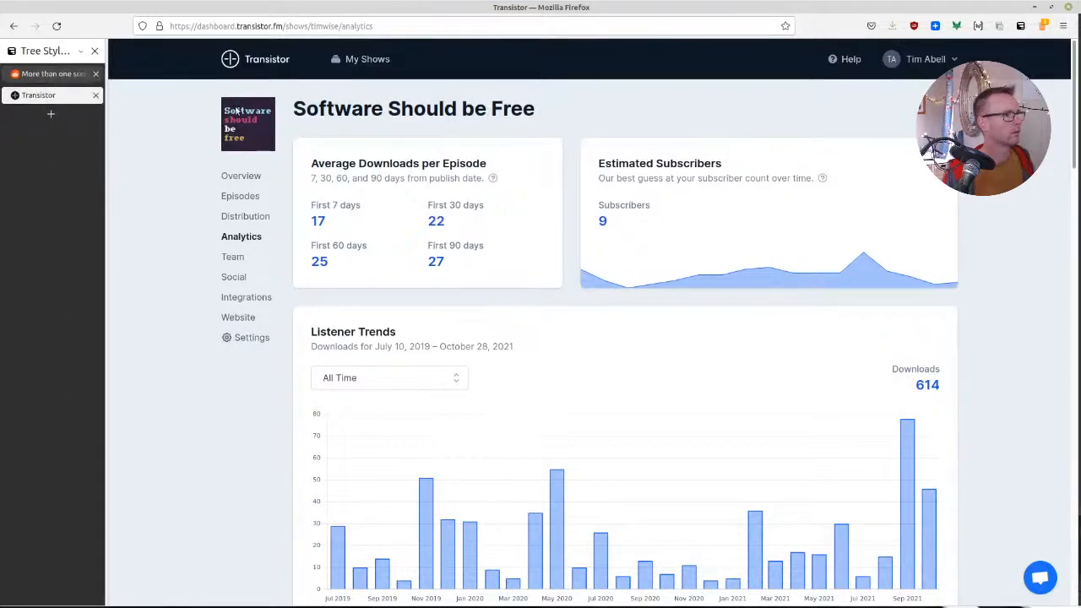
pyautogui.middleClick(46, 74)
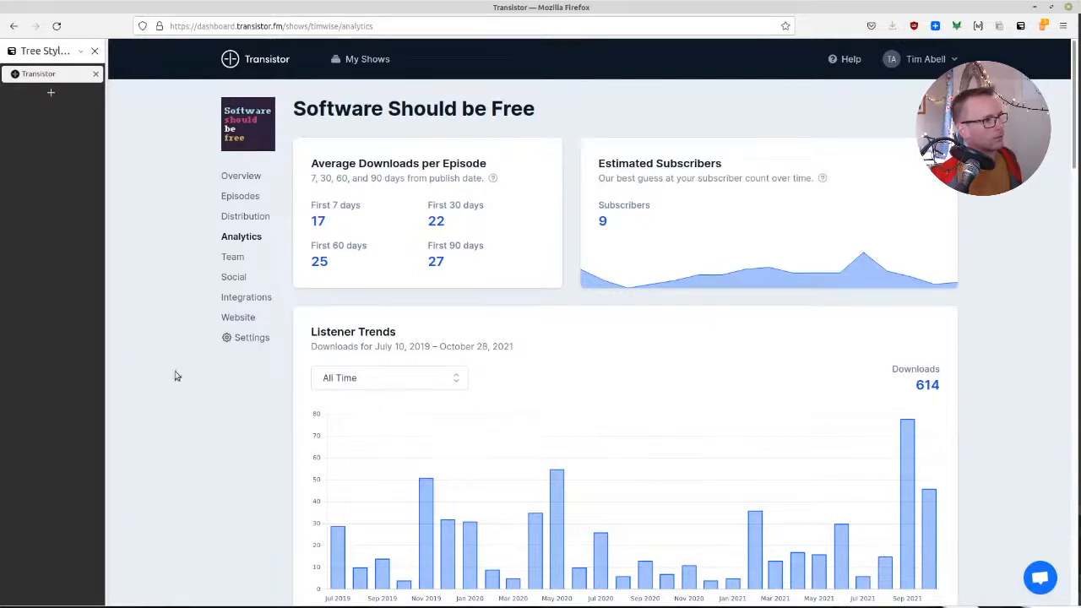
# Start a new episode in the Software Should be Free show's episode list
pyautogui.hotkey('ctrl', '-')
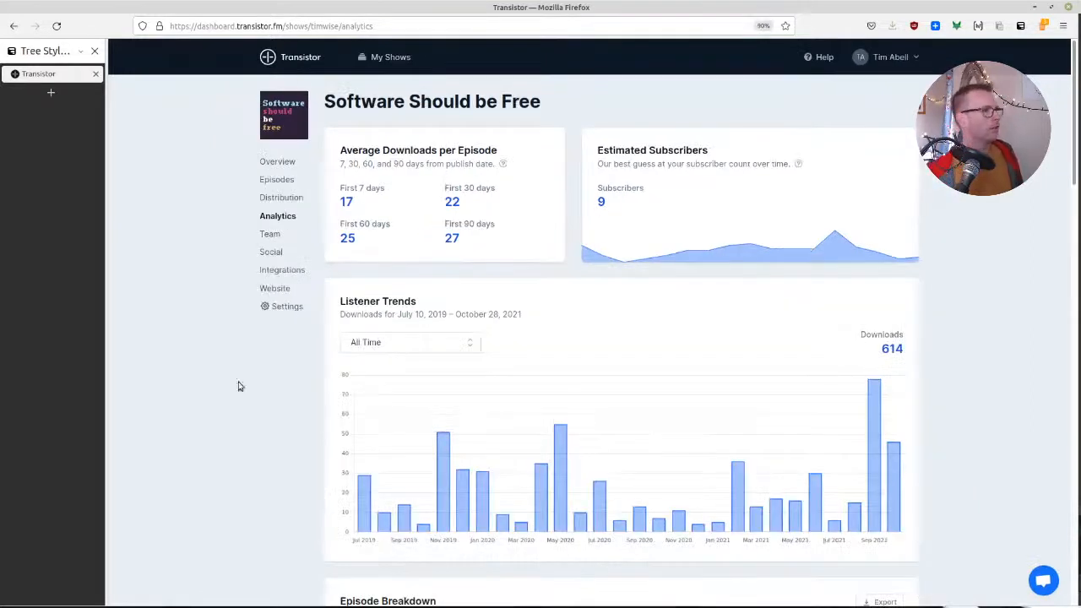
pyautogui.click(278, 180)
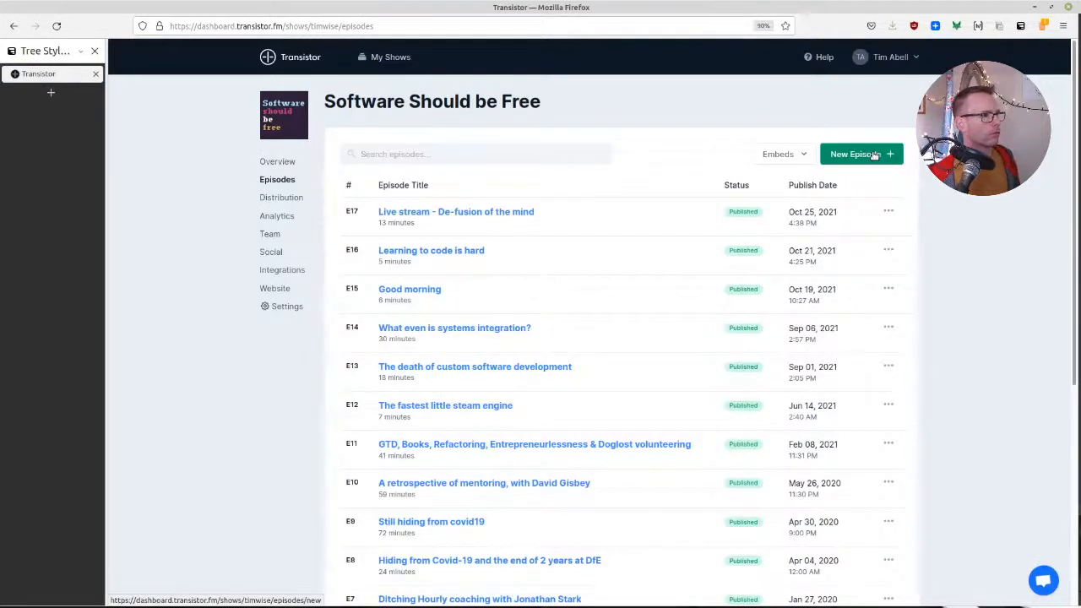
pyautogui.click(875, 155)
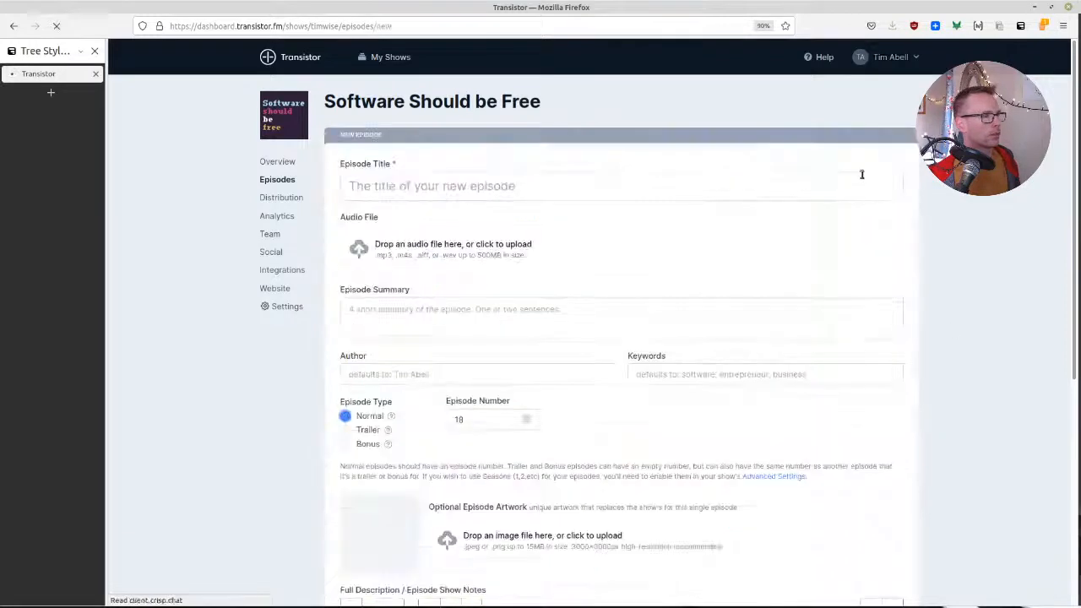
# Title the new episode "Coaching update and the end of exploration phase" and look over the rest of the episode form
pyautogui.click(508, 191)
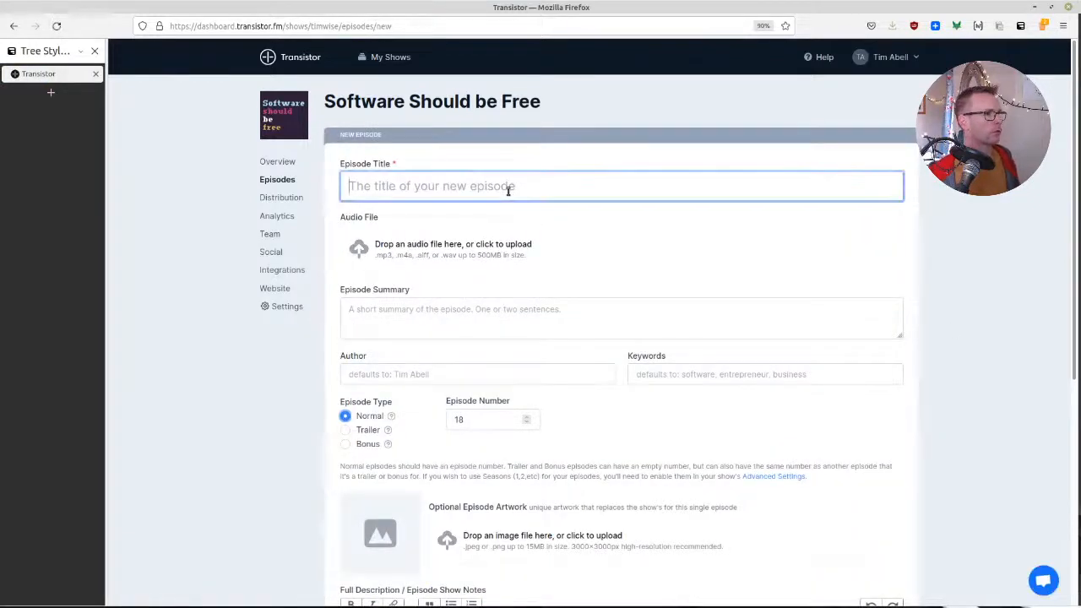
pyautogui.write('coaching update and the end of exploration phase')
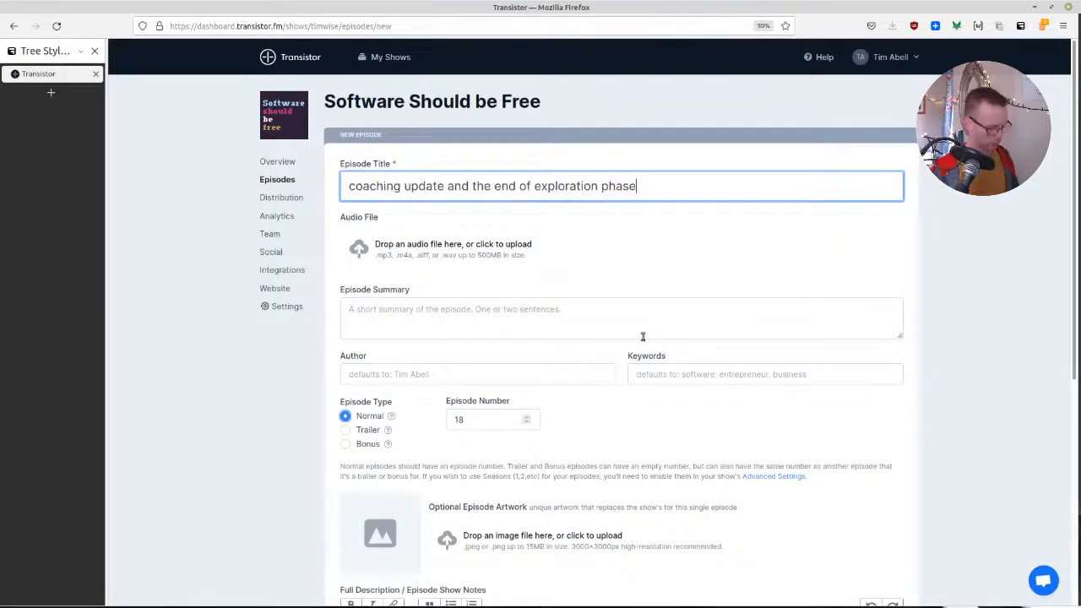
pyautogui.press('Home')
pyautogui.press('Delete')
pyautogui.write('C')
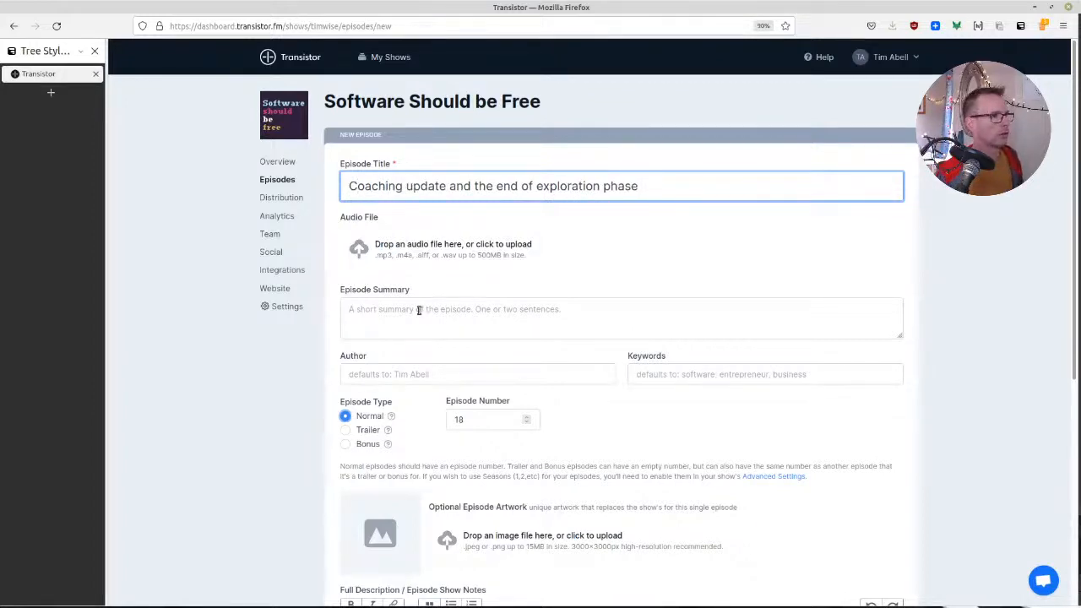
pyautogui.scroll(-3, 610, 360)
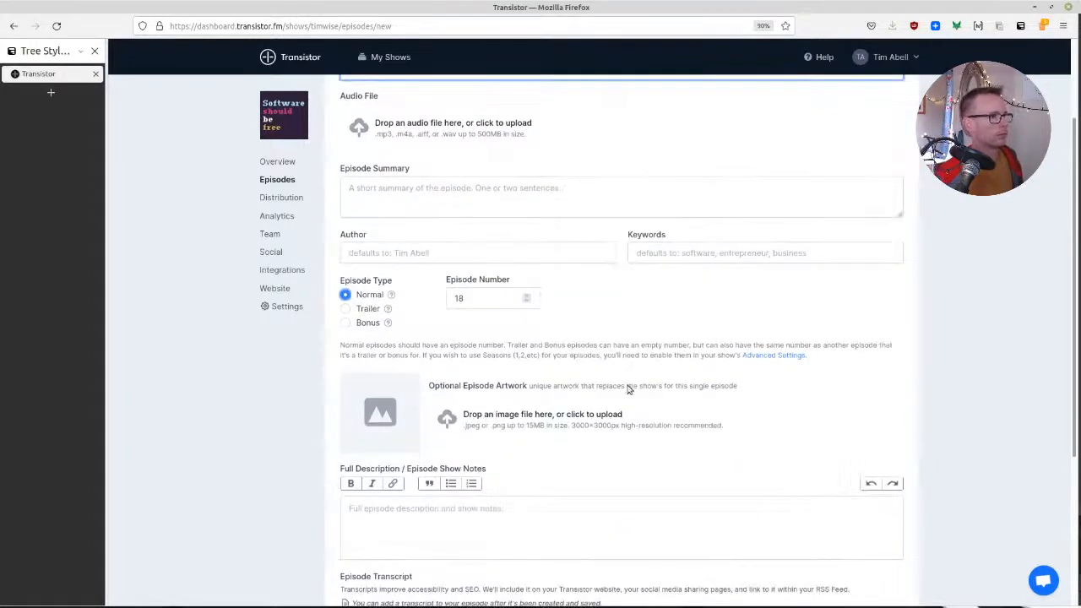
pyautogui.scroll(-5, 628, 388)
pyautogui.scroll(8, 473, 265)
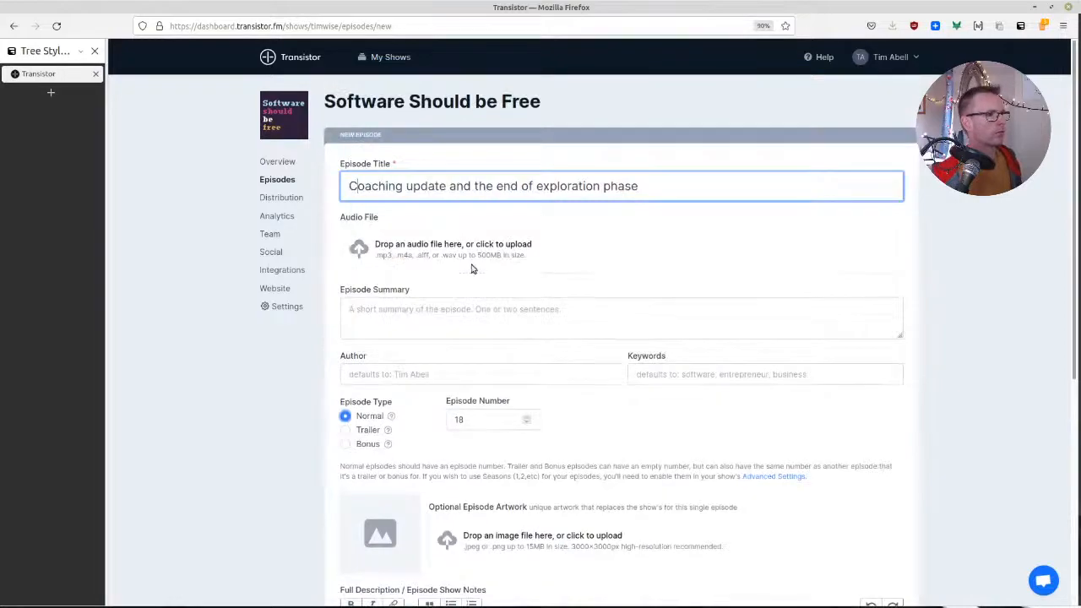
# Switch to the file manager's master folder, play the exported ssbf 0018 MP3 to check it, and close the media player
pyautogui.hotkey('alt', 'Tab')
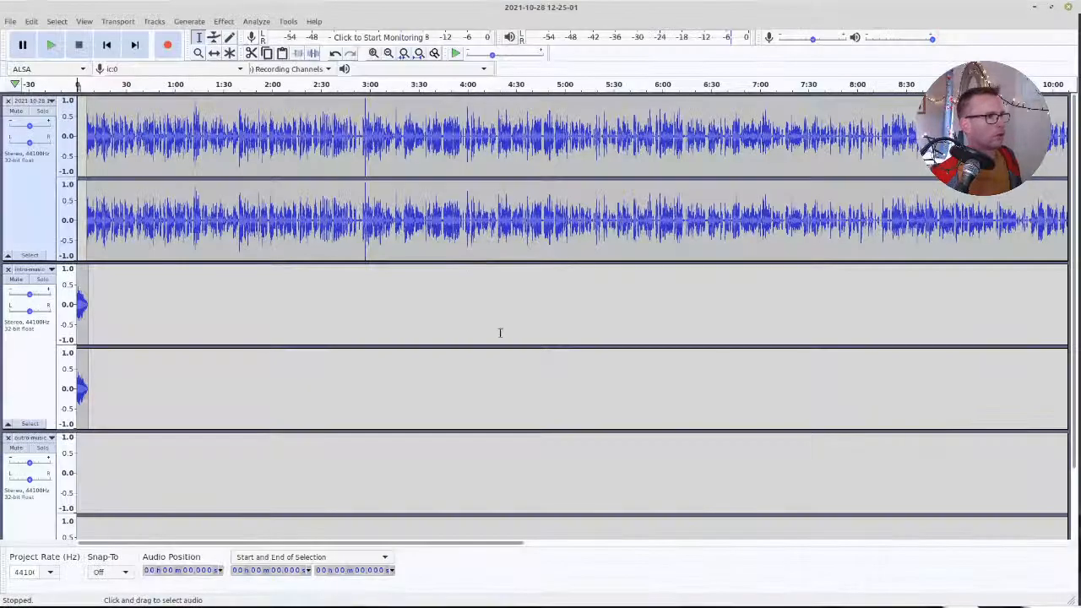
pyautogui.middleClick(539, 5)
pyautogui.middleClick(539, 5)
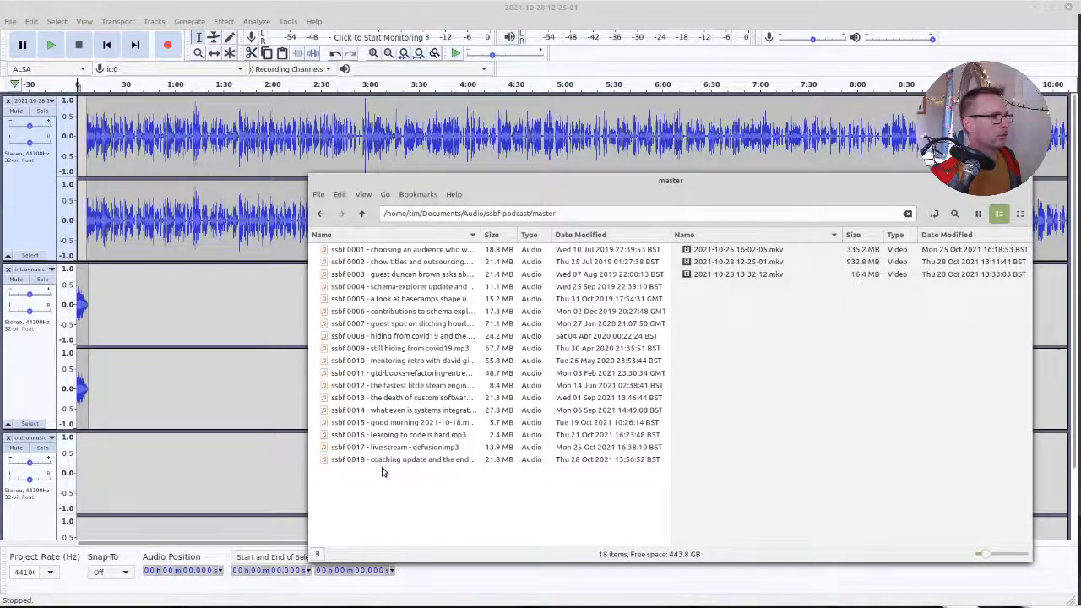
pyautogui.doubleClick(404, 460)
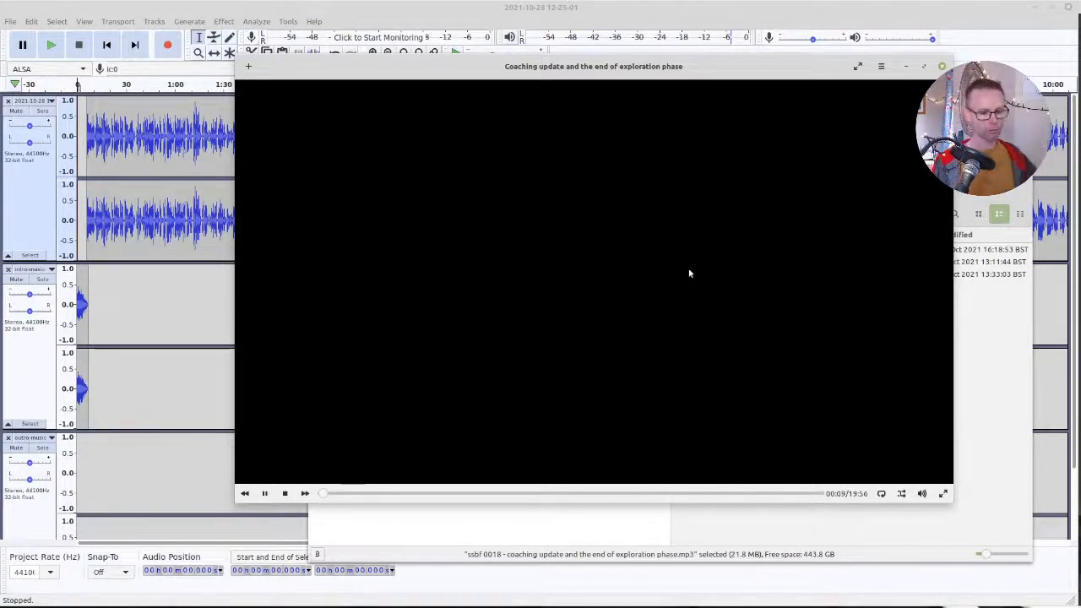
pyautogui.click(943, 67)
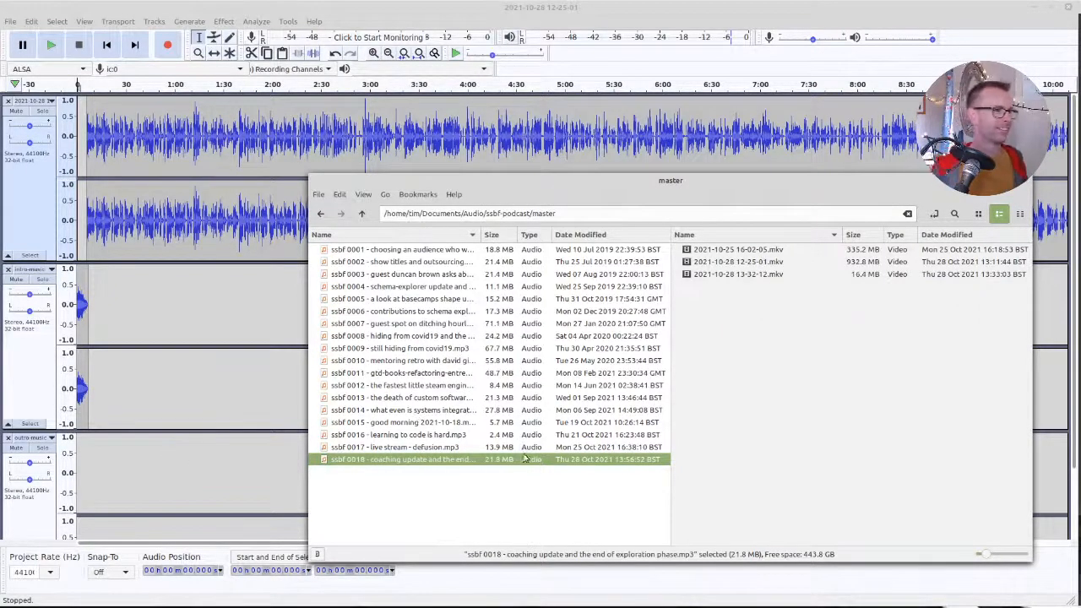
# Upload "ssbf 0018 - coaching update and the end of exploration phase.mp3" from the master folder as the episode's audio and publish the episode immediately
pyautogui.middleClick(519, 6)
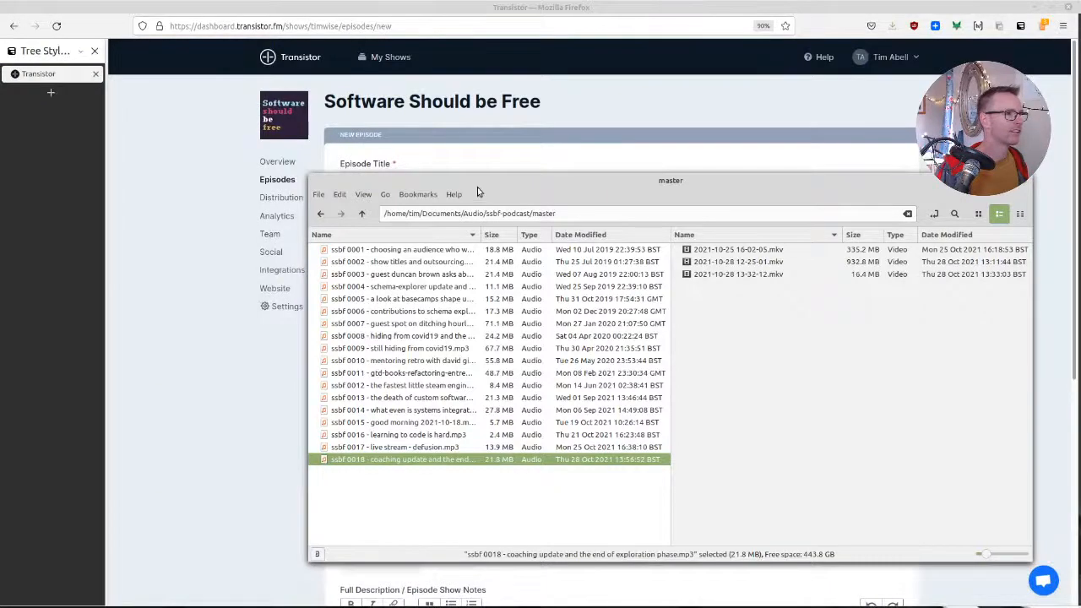
pyautogui.moveTo(477, 185); pyautogui.dragTo(924, 167)
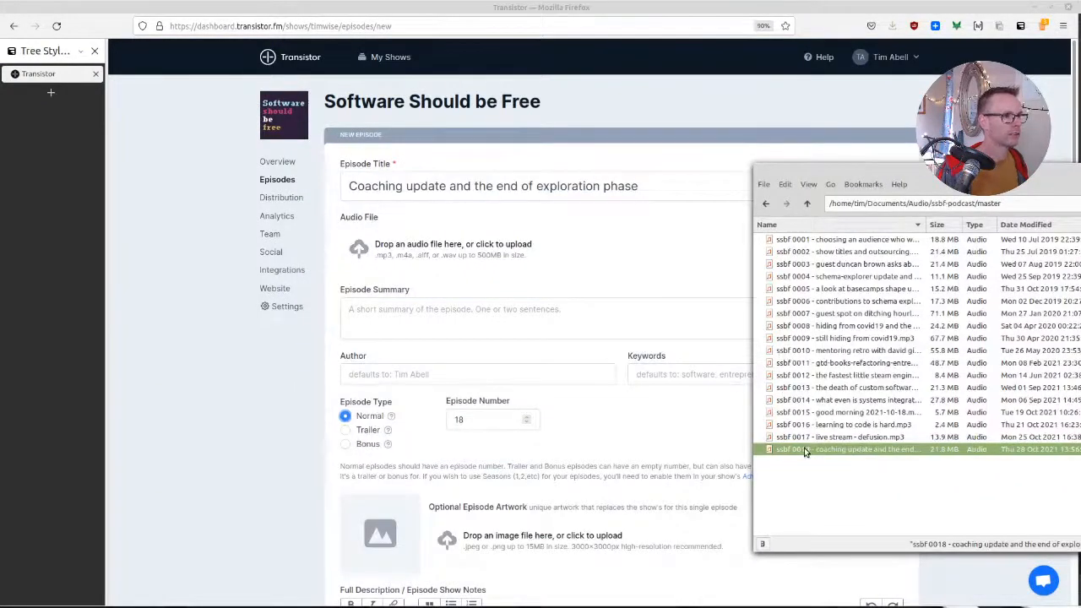
pyautogui.moveTo(805, 452); pyautogui.dragTo(497, 255)
pyautogui.click(823, 429)
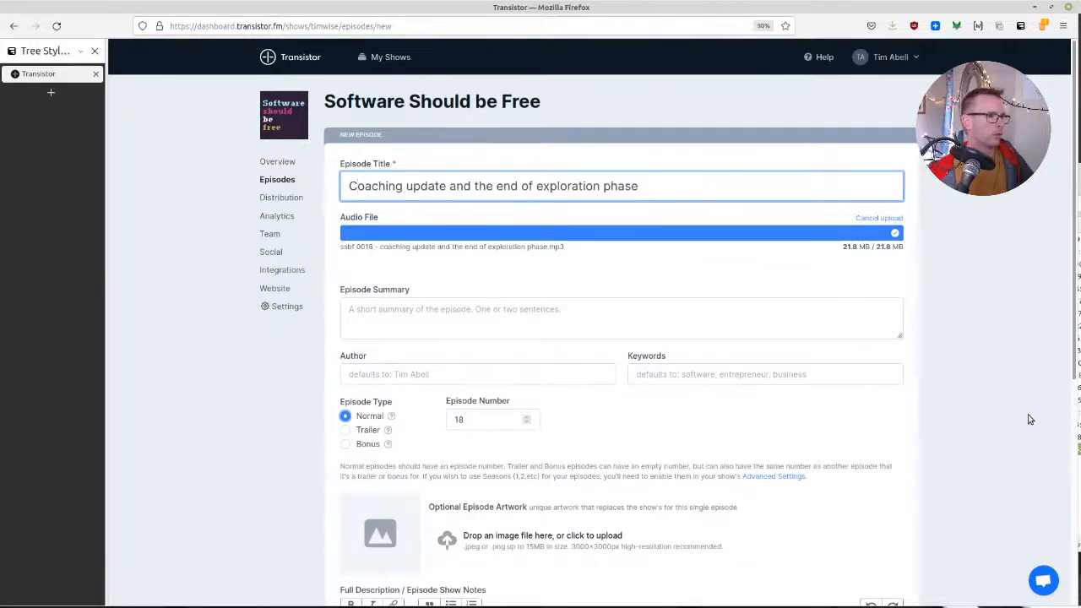
pyautogui.scroll(-5, 1009, 420)
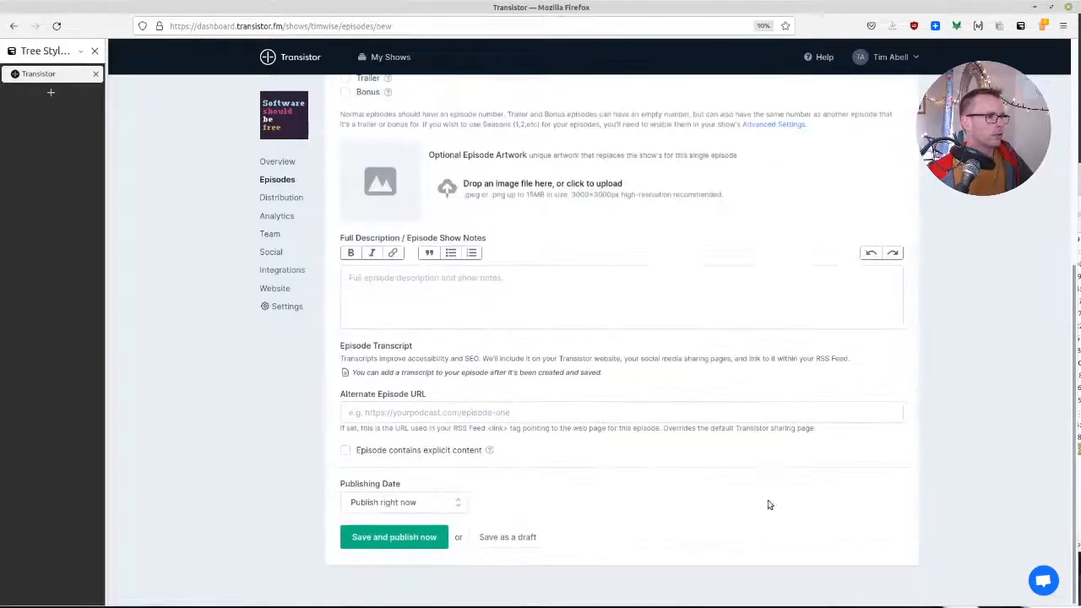
pyautogui.click(362, 538)
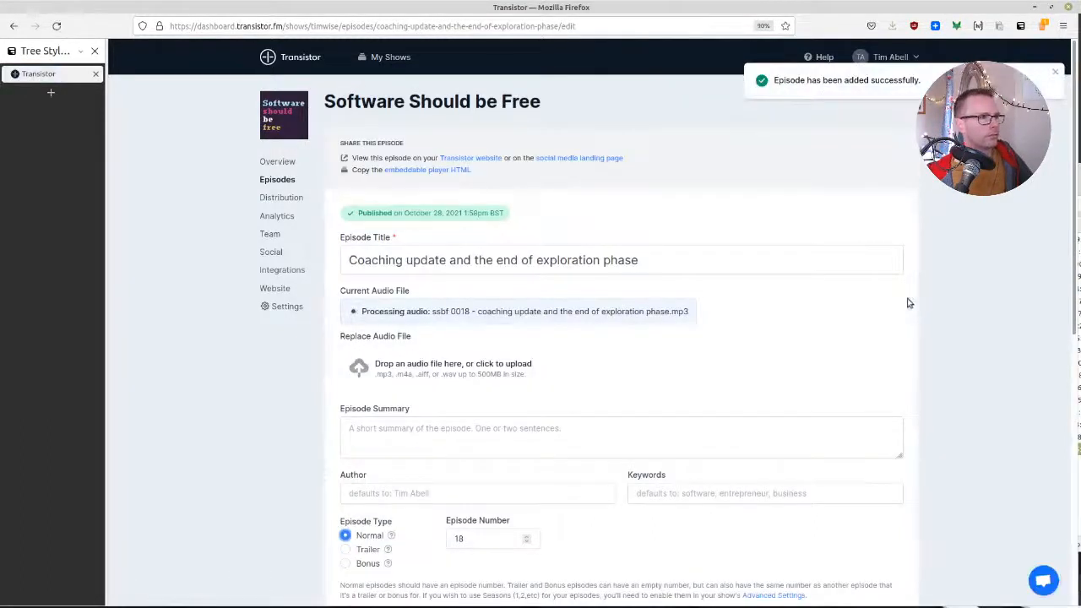
# View the published episode's social media landing page, test its audio playback, and pause it before leaving the browser
pyautogui.click(547, 158)
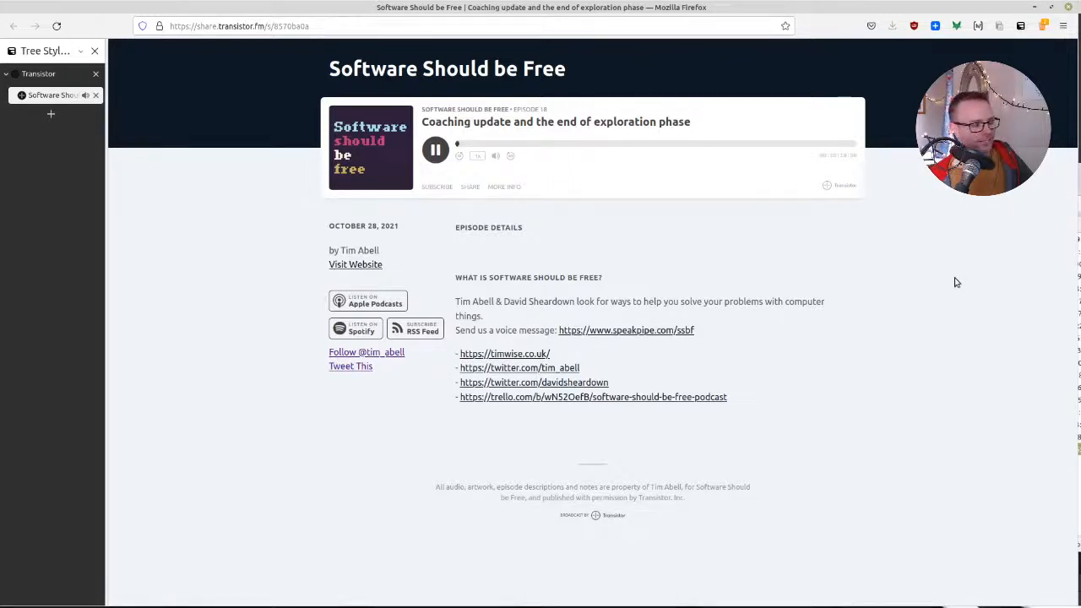
pyautogui.click(434, 150)
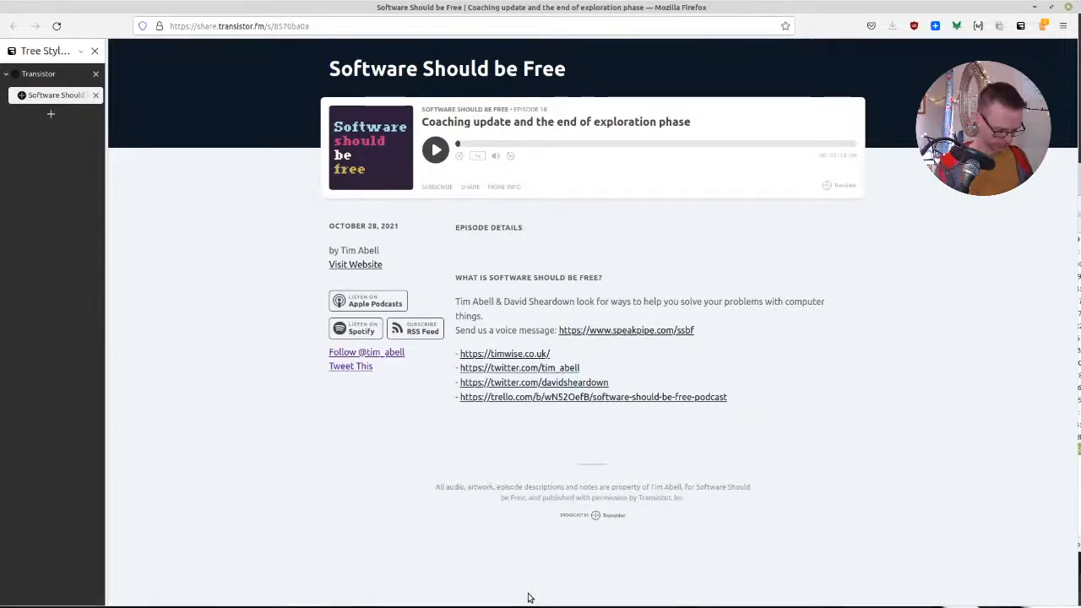
pyautogui.hotkey('alt', 'Tab')
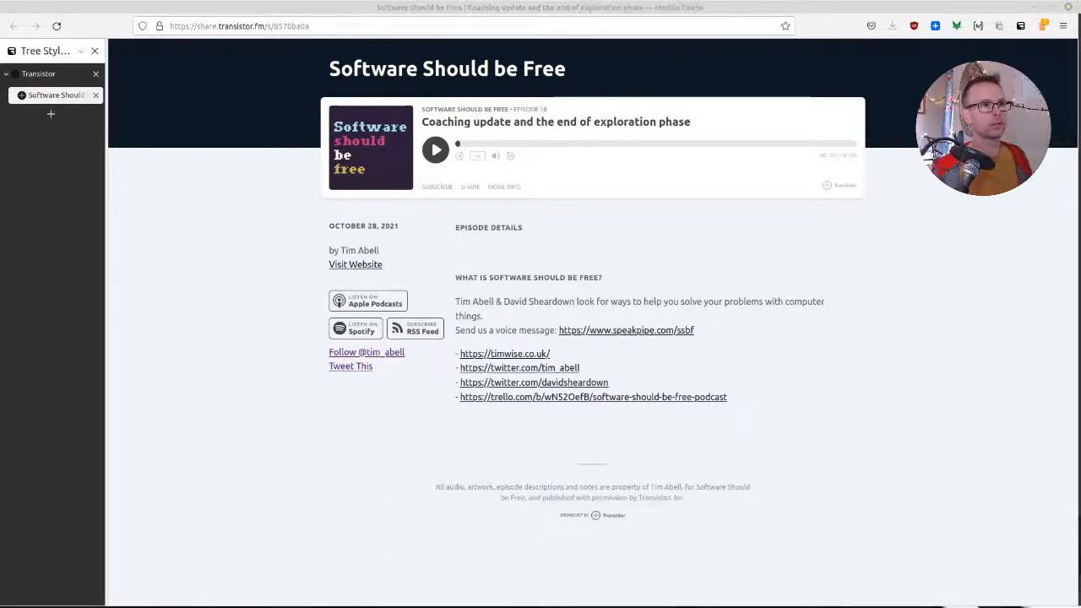